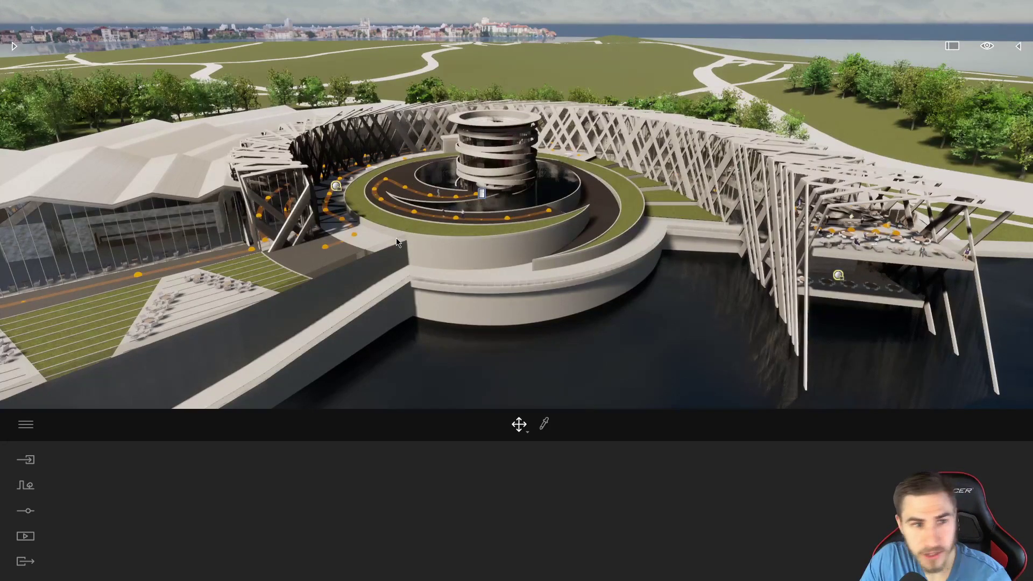
Step: Pick the Section Cube from the library's section tools for placement in the scene
{"action": "right_click_drag", "start_coordinate": [535, 275], "coordinate": [558, 278]}
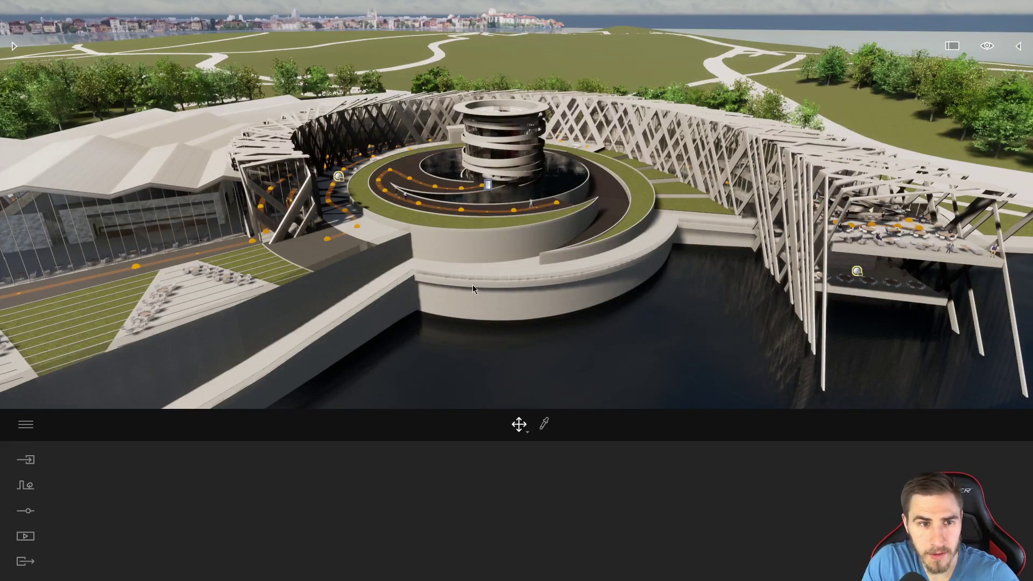
{"action": "right_click_drag", "start_coordinate": [451, 307], "coordinate": [368, 291]}
{"action": "key", "text": "w"}
{"action": "key", "text": "s"}
{"action": "left_click", "coordinate": [14, 46]}
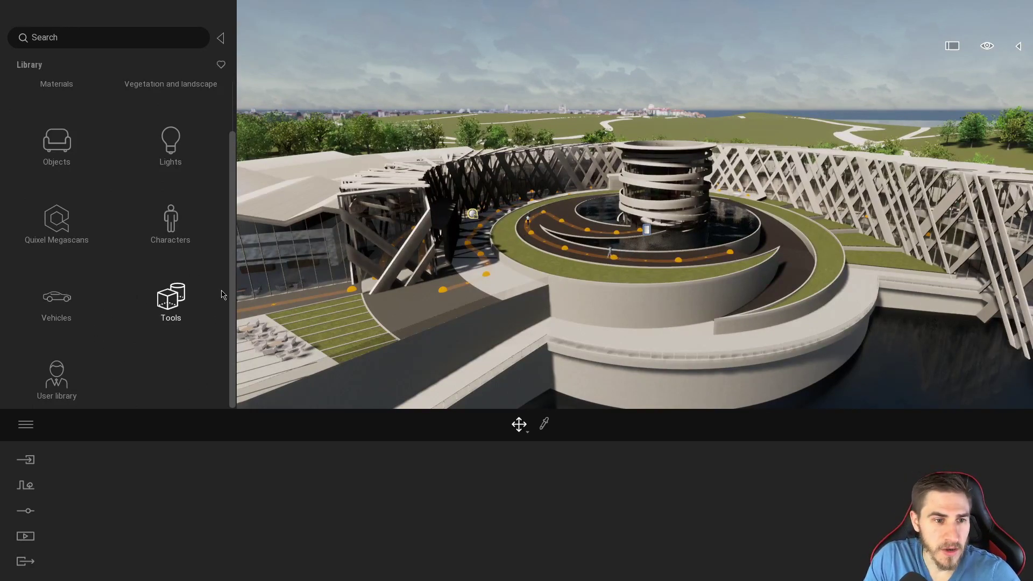
{"action": "left_click", "coordinate": [189, 303]}
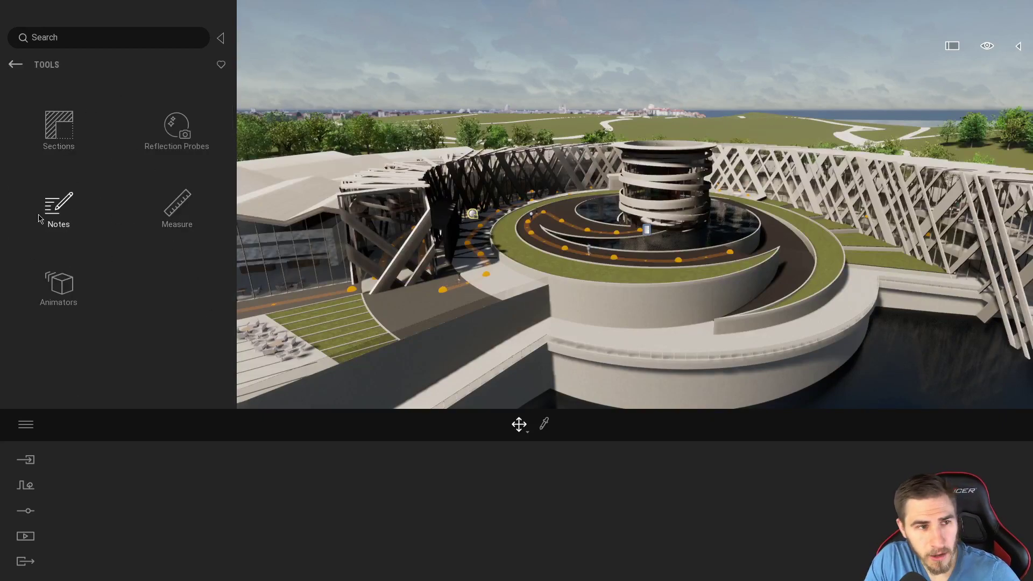
{"action": "left_click", "coordinate": [65, 128]}
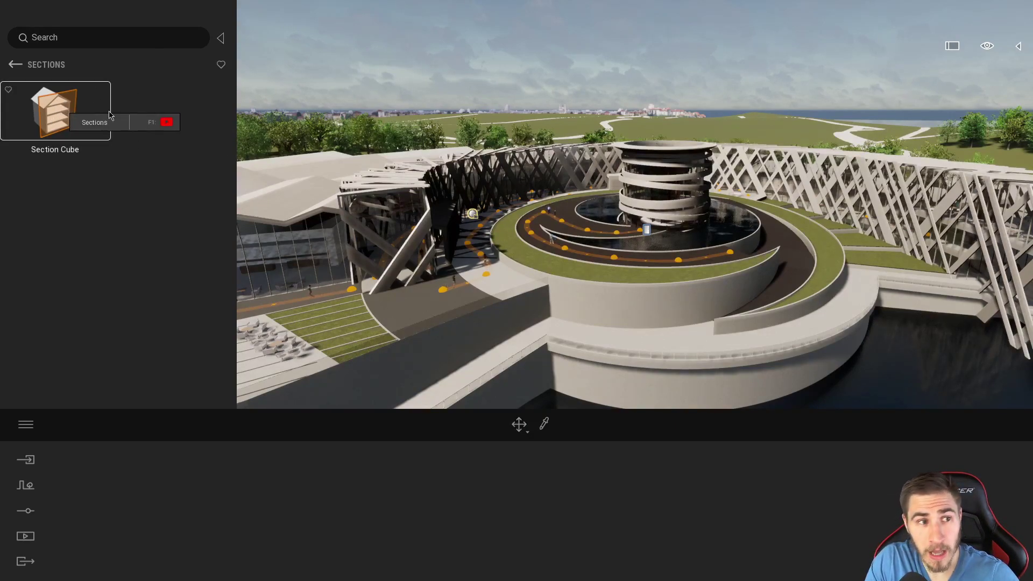
{"action": "left_click", "coordinate": [54, 113]}
Step: Preview the section cube's cut on the waterfront terrace, the lawn by the glazed building and the entrance structure
{"action": "left_click", "coordinate": [269, 161]}
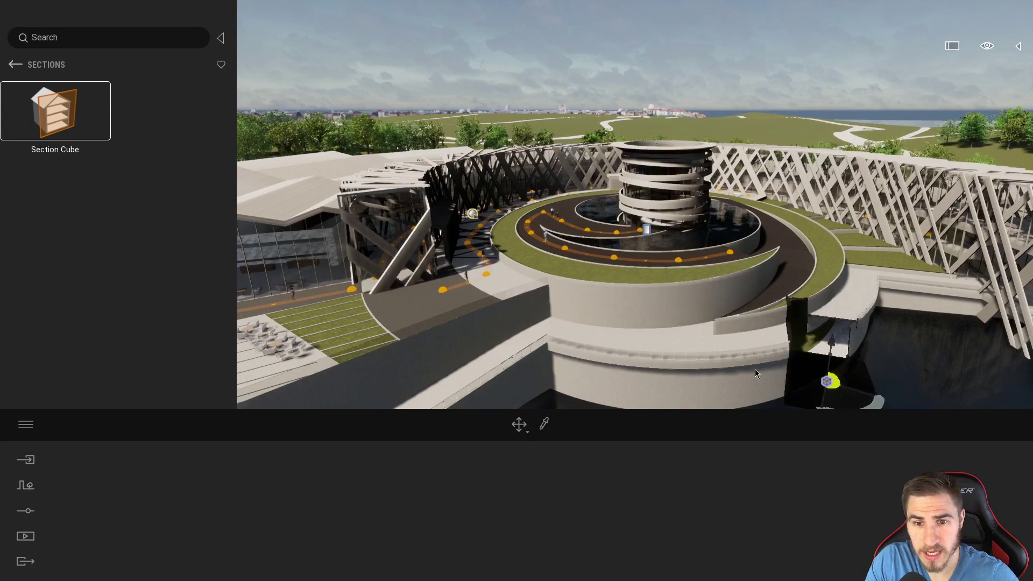
{"action": "left_click_drag", "start_coordinate": [551, 330], "coordinate": [365, 271]}
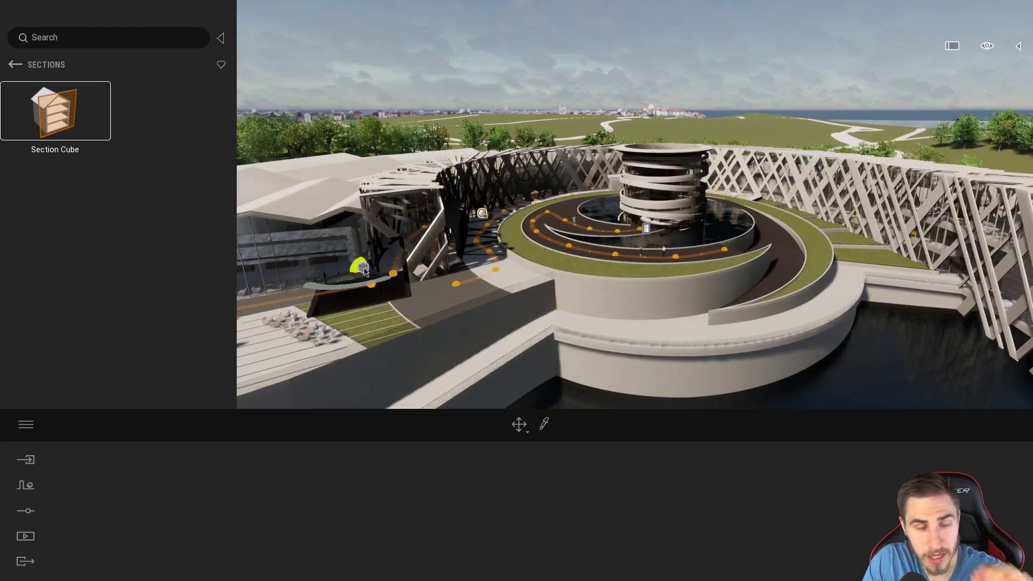
{"action": "key", "text": "w"}
{"action": "right_click_drag", "start_coordinate": [438, 240], "coordinate": [440, 243]}
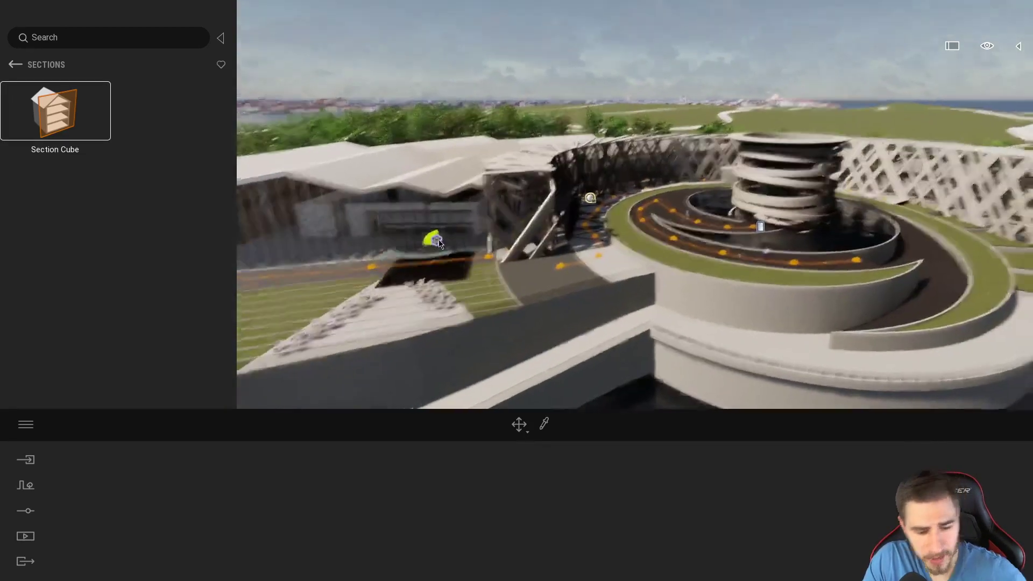
{"action": "scroll", "coordinate": [440, 243], "scroll_direction": "up", "scroll_amount": 5}
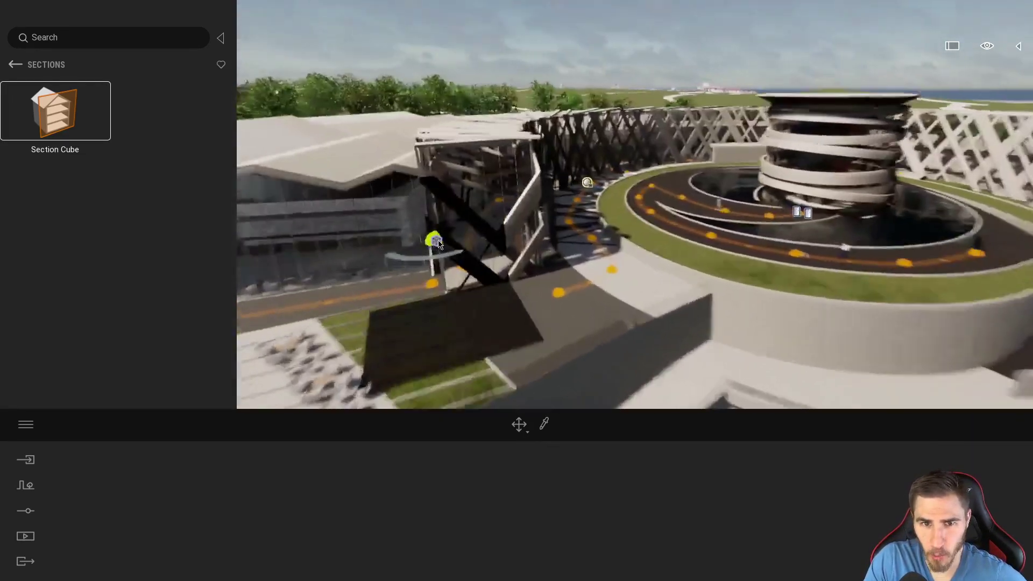
{"action": "scroll", "coordinate": [439, 243], "scroll_direction": "up", "scroll_amount": 5}
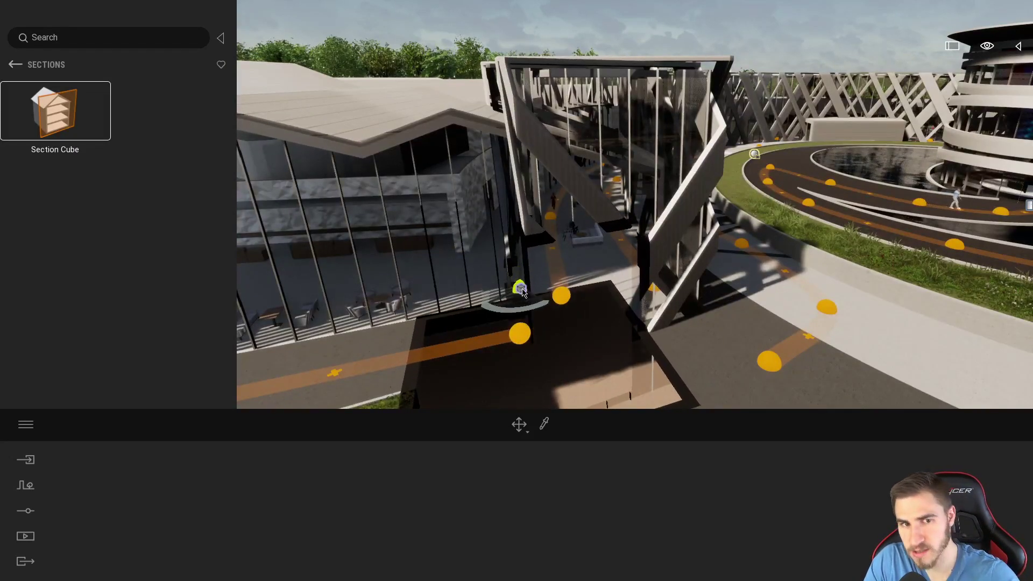
{"action": "left_click_drag", "start_coordinate": [523, 292], "coordinate": [676, 260]}
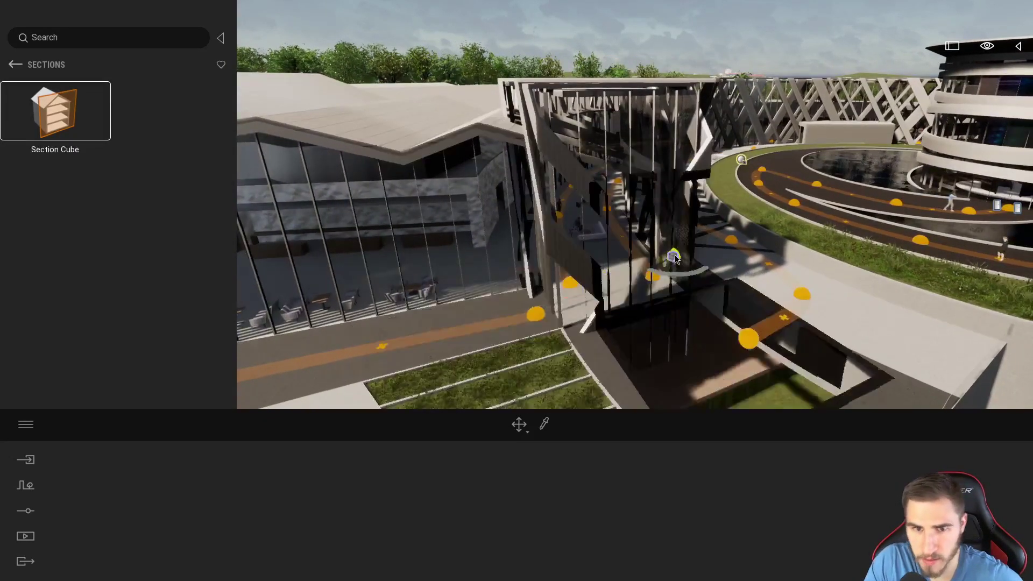
{"action": "scroll", "coordinate": [677, 253], "scroll_direction": "up", "scroll_amount": 5}
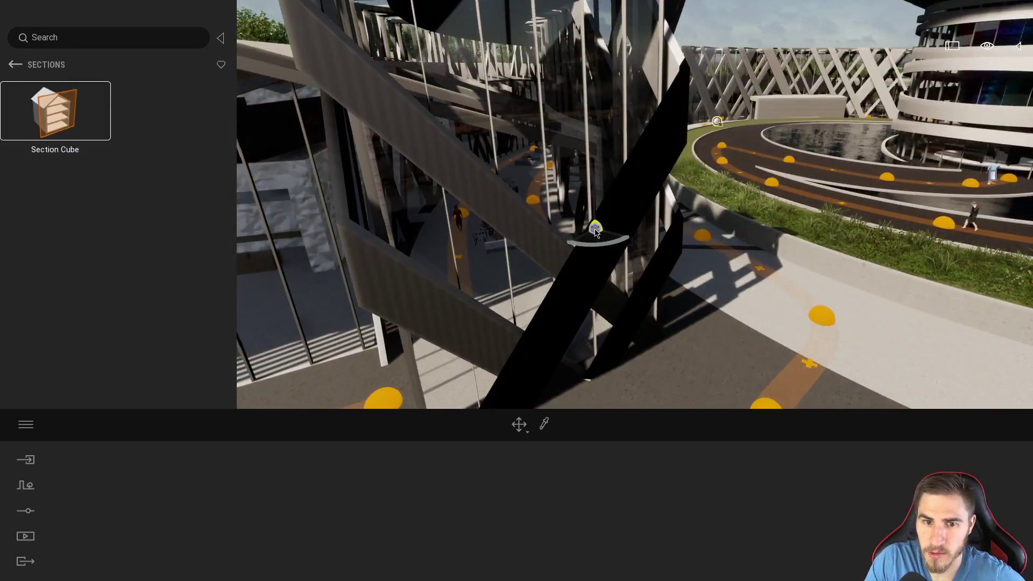
Step: Place the section cube on the water beside the circular terrace and end placement
{"action": "scroll", "coordinate": [594, 232], "scroll_direction": "down", "scroll_amount": 5}
{"action": "mouse_move", "coordinate": [595, 231]}
{"action": "right_mouse_down"}
{"action": "mouse_move", "coordinate": [597, 252]}
{"action": "mouse_move", "coordinate": [609, 238]}
{"action": "right_mouse_up"}
{"action": "scroll", "coordinate": [601, 234], "scroll_direction": "up", "scroll_amount": 2}
{"action": "left_click", "coordinate": [788, 323]}
{"action": "key", "text": "Escape"}
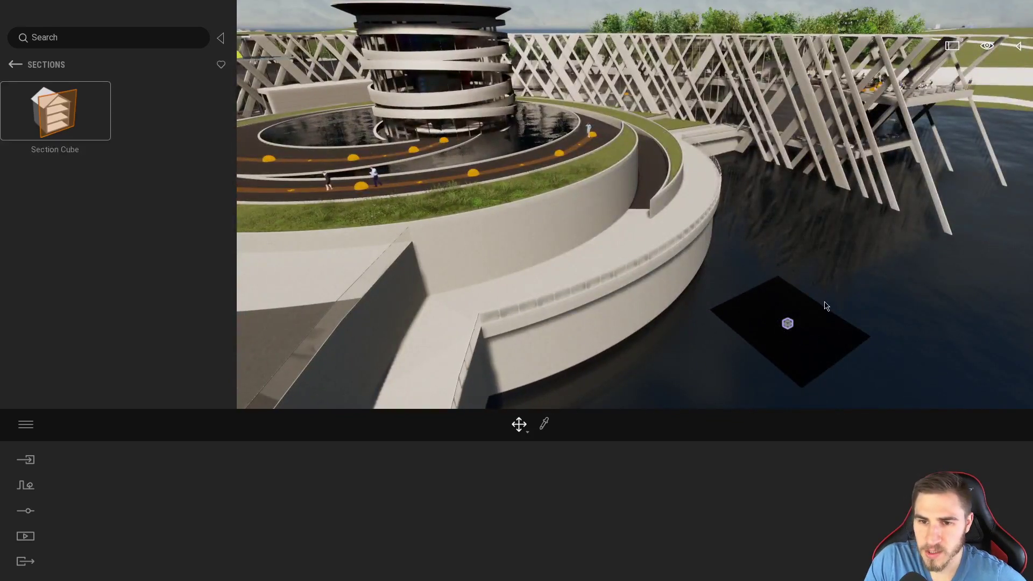
Step: Select the section cube on the water and toggle its cut off and back on
{"action": "left_click", "coordinate": [792, 327]}
{"action": "right_click_drag", "start_coordinate": [877, 302], "coordinate": [845, 286]}
{"action": "key", "text": "d"}
{"action": "right_click_drag", "start_coordinate": [790, 326], "coordinate": [932, 318]}
{"action": "key", "text": "a"}
{"action": "right_click_drag", "start_coordinate": [737, 329], "coordinate": [835, 300]}
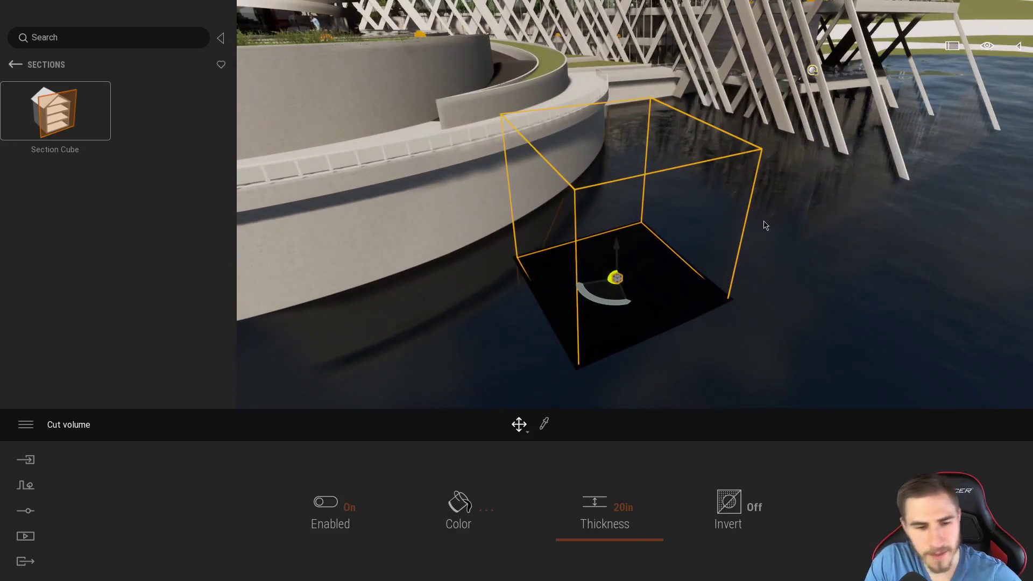
{"action": "left_click", "coordinate": [325, 502]}
{"action": "left_click", "coordinate": [326, 502]}
{"action": "left_click", "coordinate": [325, 502]}
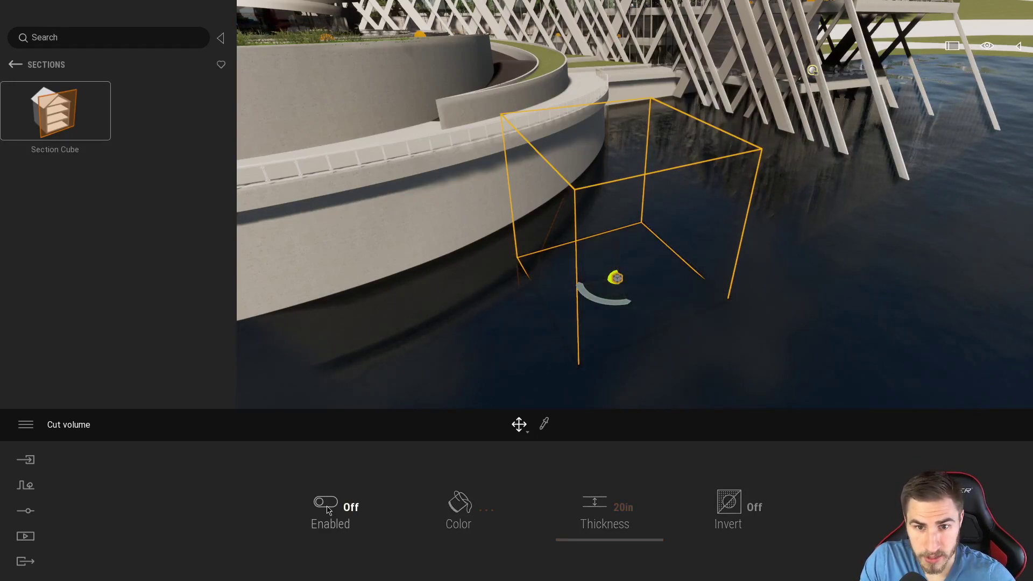
{"action": "left_click", "coordinate": [327, 506]}
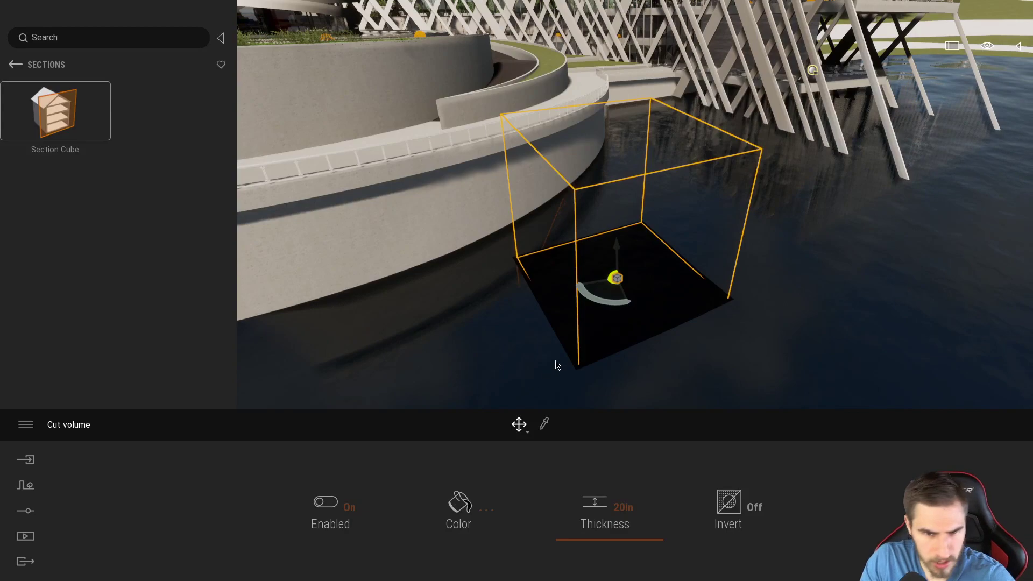
Step: Collapse the library and lower the section cube so that it cuts below the water surface
{"action": "right_click_drag", "start_coordinate": [554, 363], "coordinate": [674, 279]}
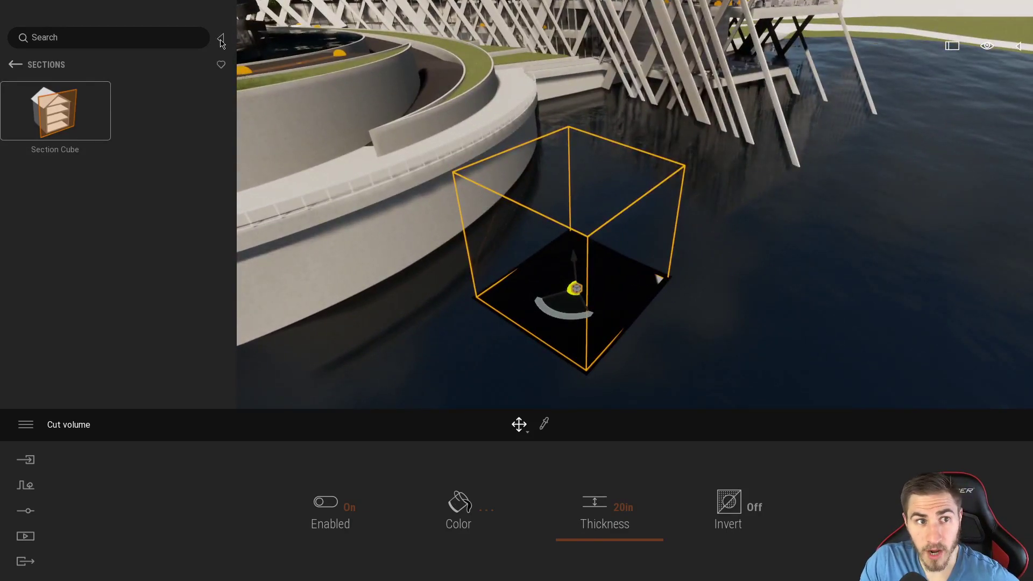
{"action": "left_click", "coordinate": [220, 39]}
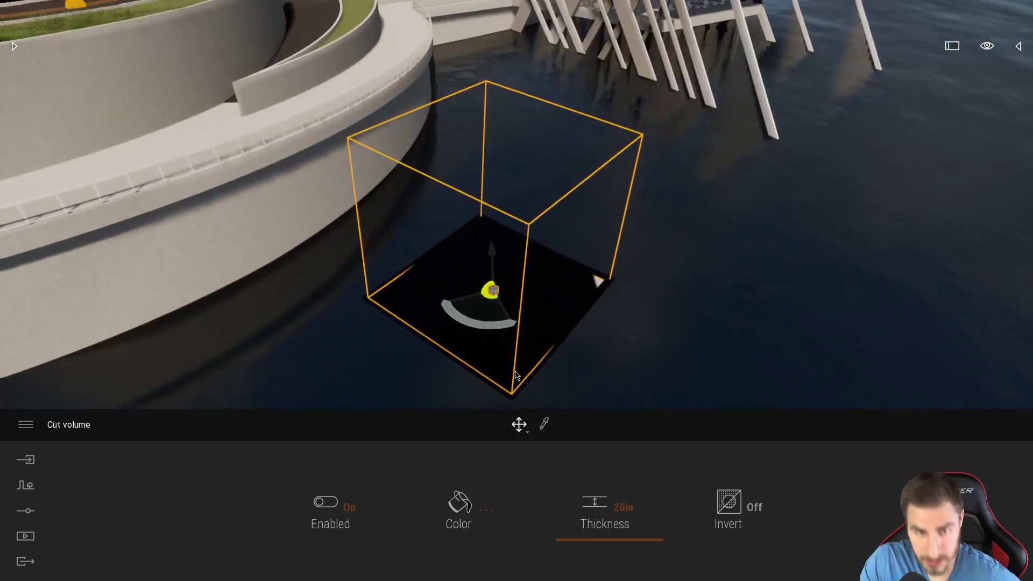
{"action": "right_click_drag", "start_coordinate": [647, 297], "coordinate": [630, 296]}
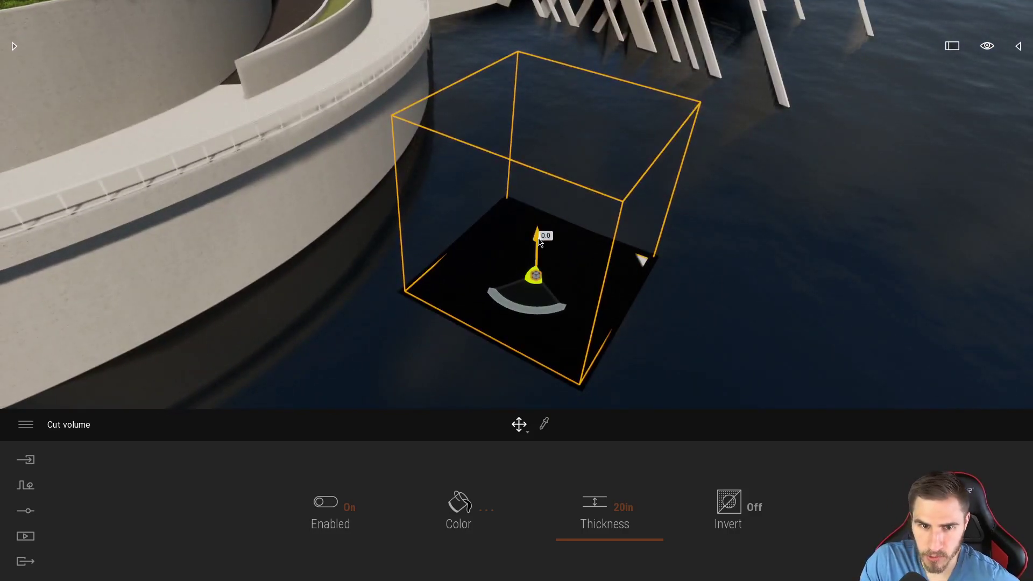
{"action": "left_click_drag", "start_coordinate": [540, 237], "coordinate": [540, 254]}
{"action": "mouse_move", "coordinate": [520, 290]}
{"action": "right_mouse_down"}
{"action": "mouse_move", "coordinate": [549, 301]}
{"action": "mouse_move", "coordinate": [532, 303]}
{"action": "mouse_move", "coordinate": [540, 317]}
{"action": "mouse_move", "coordinate": [539, 292]}
{"action": "right_mouse_up"}
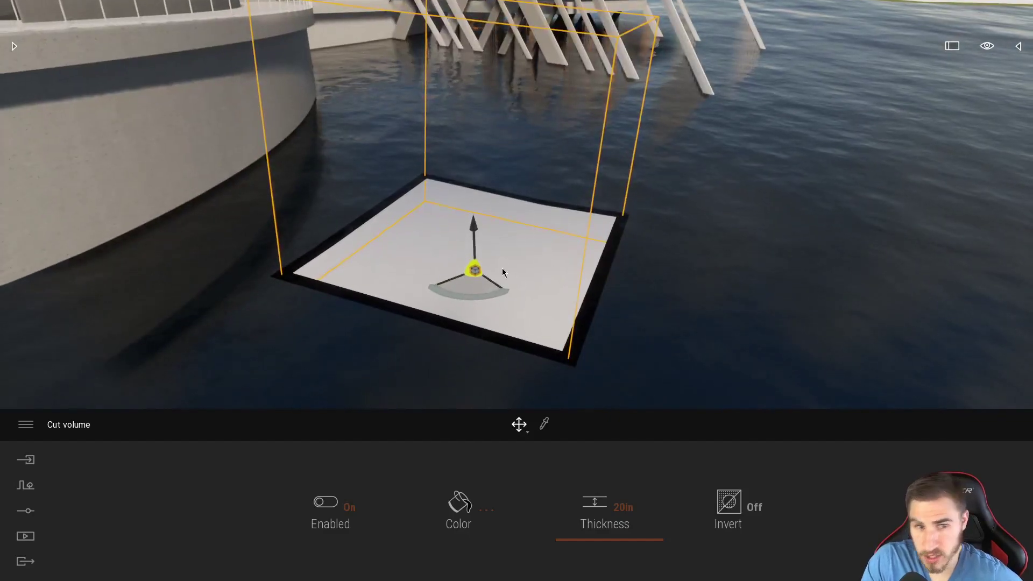
{"action": "scroll", "coordinate": [543, 295], "scroll_direction": "down", "scroll_amount": 5}
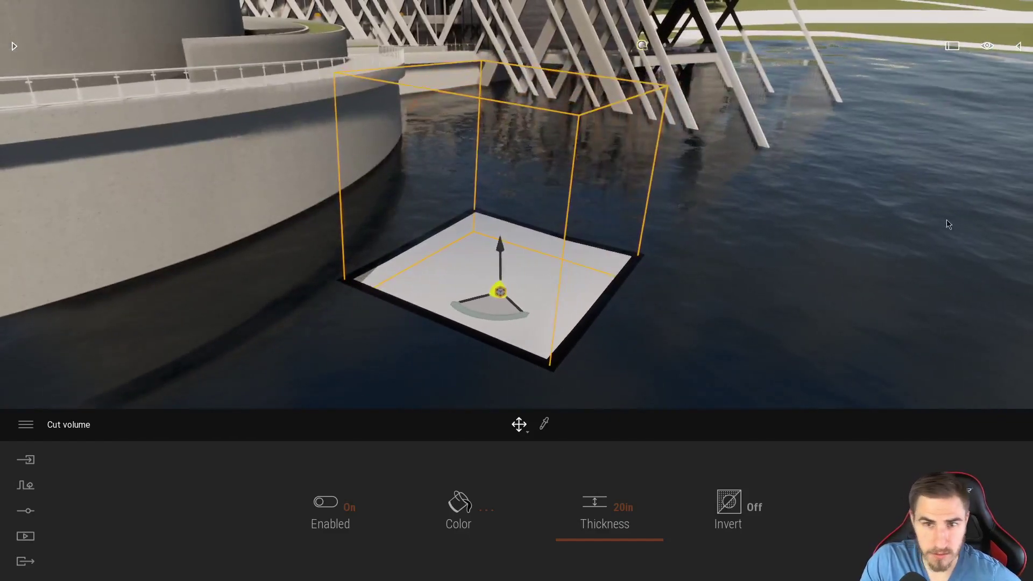
{"action": "left_click_drag", "start_coordinate": [500, 246], "coordinate": [489, 278]}
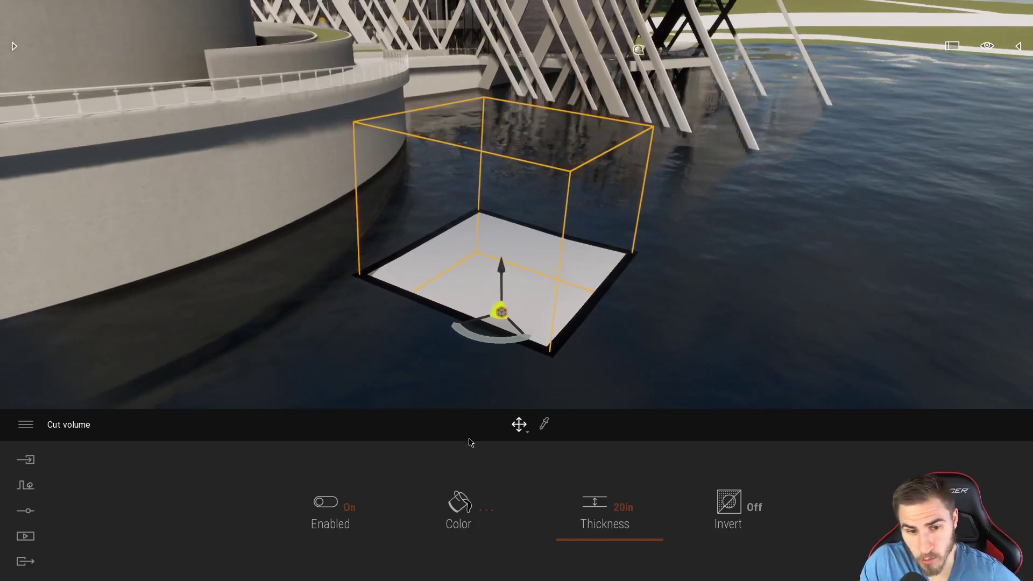
Step: Set the section cube's cut border color to bright blue, hex 001BFF
{"action": "left_click", "coordinate": [461, 492]}
{"action": "left_click_drag", "start_coordinate": [525, 178], "coordinate": [814, 133]}
{"action": "left_click", "coordinate": [670, 193]}
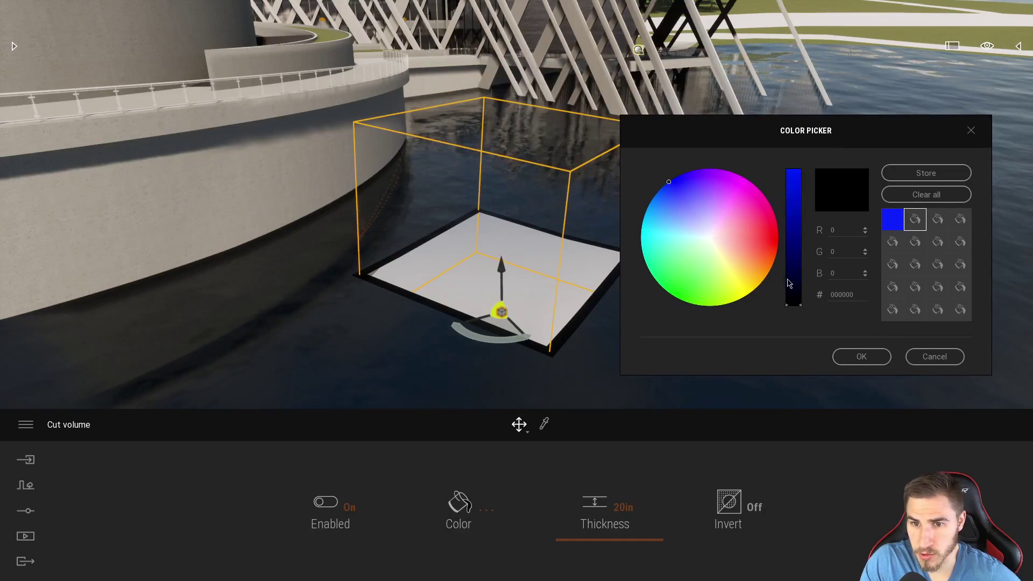
{"action": "left_click_drag", "start_coordinate": [789, 284], "coordinate": [794, 171]}
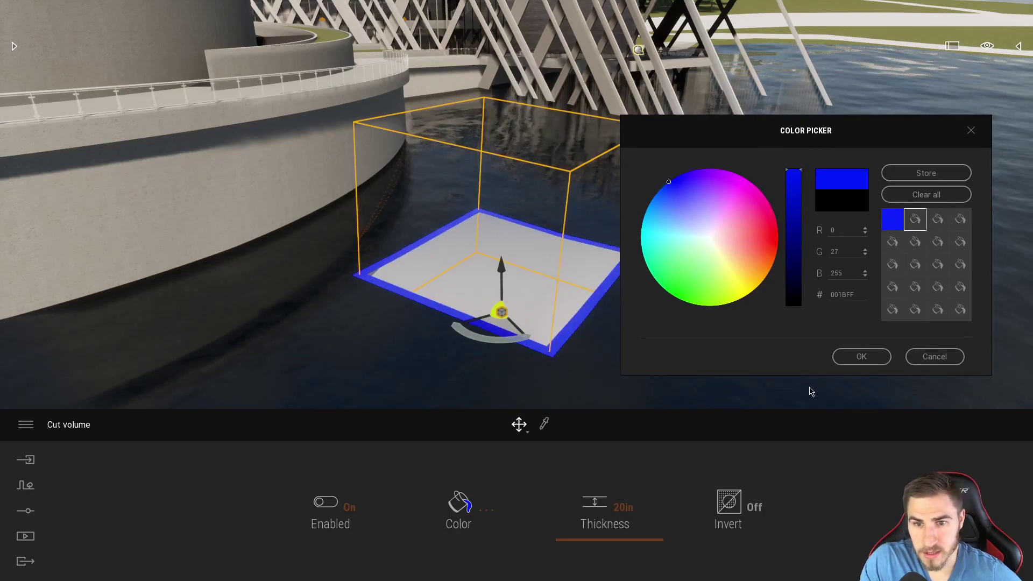
{"action": "left_click", "coordinate": [854, 357]}
Step: Try cut border thicknesses of 159 in and 103 in on the section cube
{"action": "right_click_drag", "start_coordinate": [586, 293], "coordinate": [566, 296]}
{"action": "key", "text": "w"}
{"action": "key", "text": "s"}
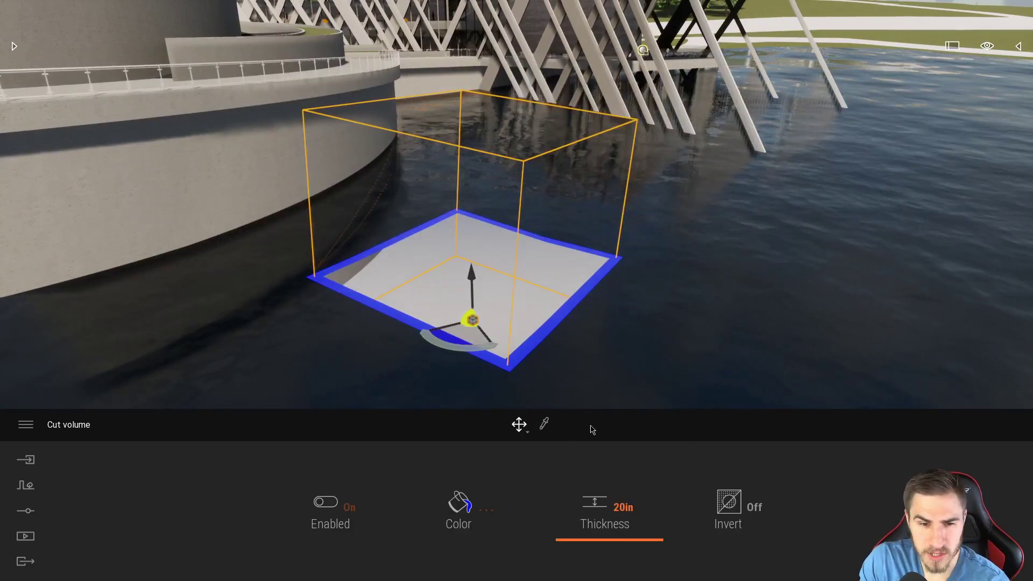
{"action": "key", "text": "s"}
{"action": "right_click_drag", "start_coordinate": [614, 308], "coordinate": [591, 304]}
{"action": "key", "text": "w"}
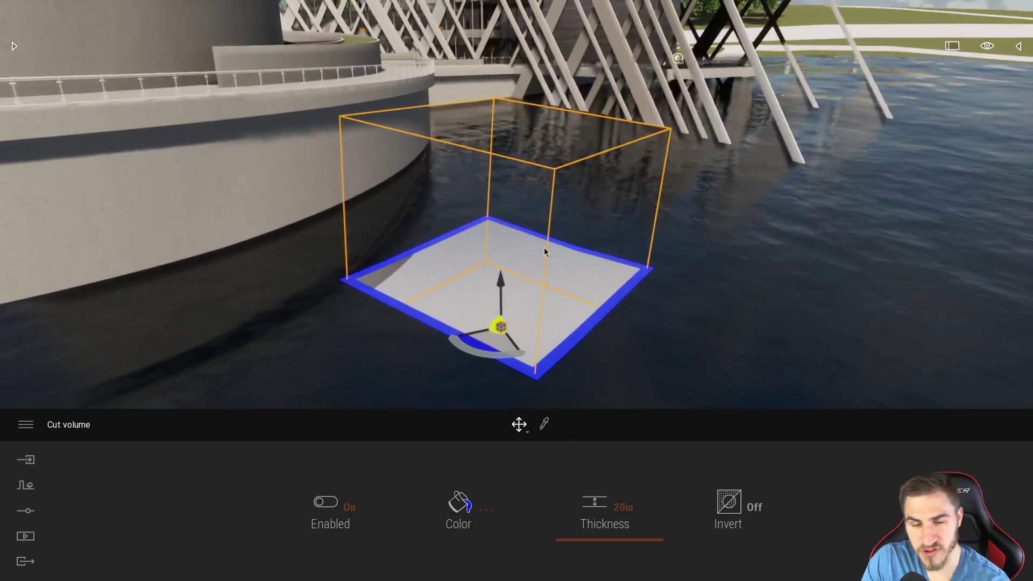
{"action": "key", "text": "w"}
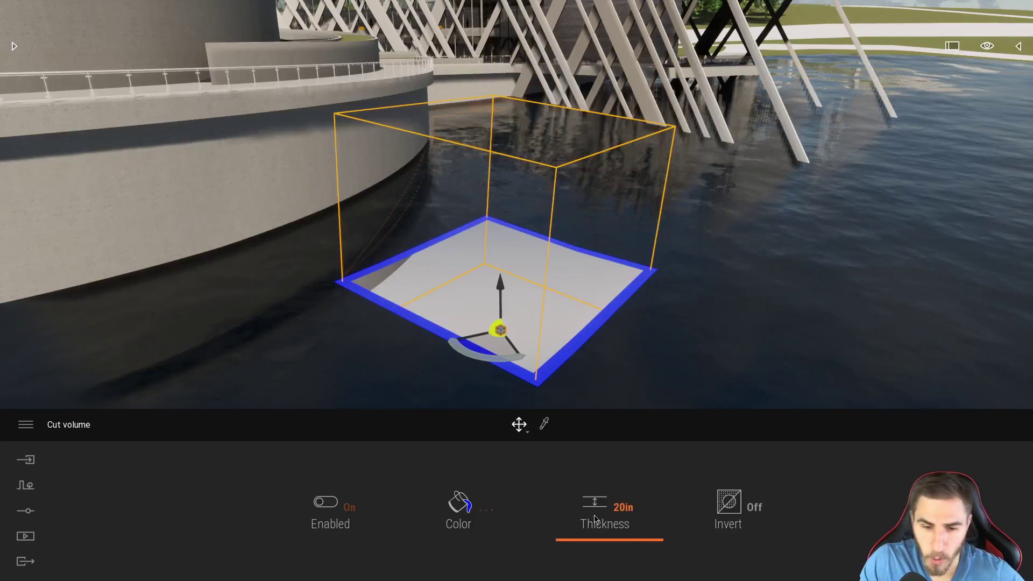
{"action": "mouse_move", "coordinate": [602, 534]}
{"action": "left_mouse_down"}
{"action": "mouse_move", "coordinate": [629, 505]}
{"action": "mouse_move", "coordinate": [614, 526]}
{"action": "left_mouse_up"}
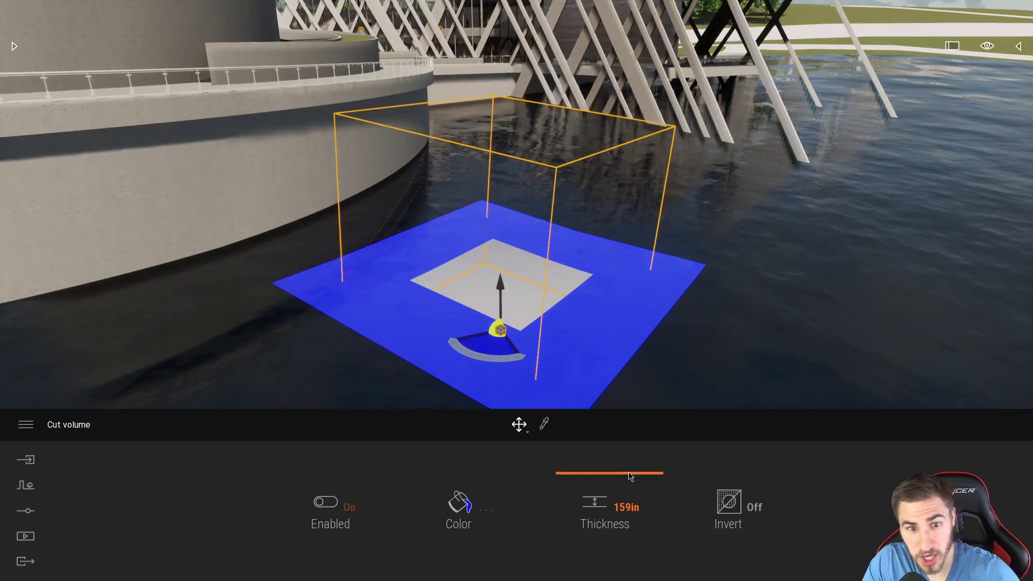
{"action": "left_click_drag", "start_coordinate": [596, 503], "coordinate": [617, 505]}
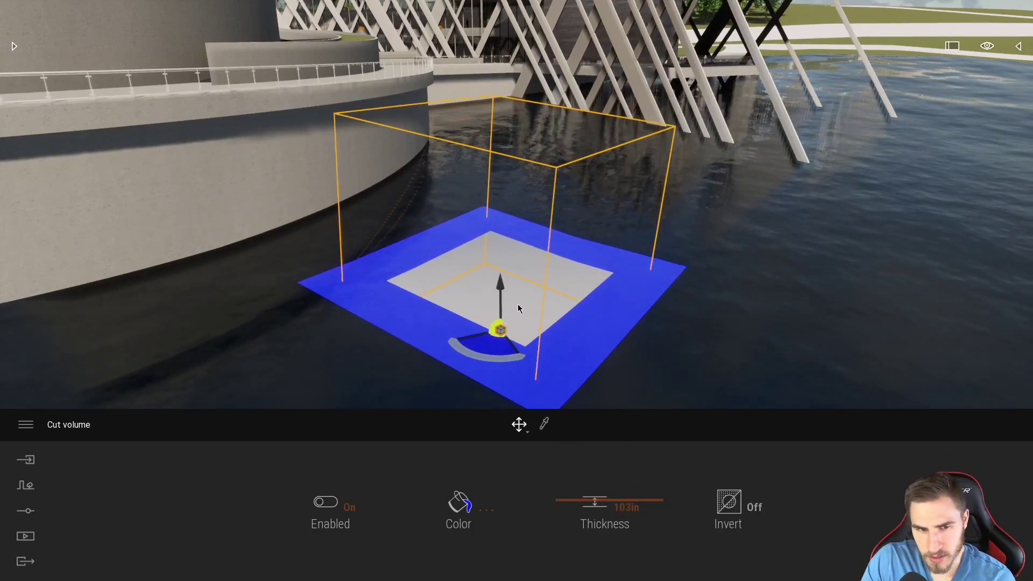
Step: Reselect the section cube and reduce its cut border thickness to 0 in
{"action": "left_click", "coordinate": [563, 353]}
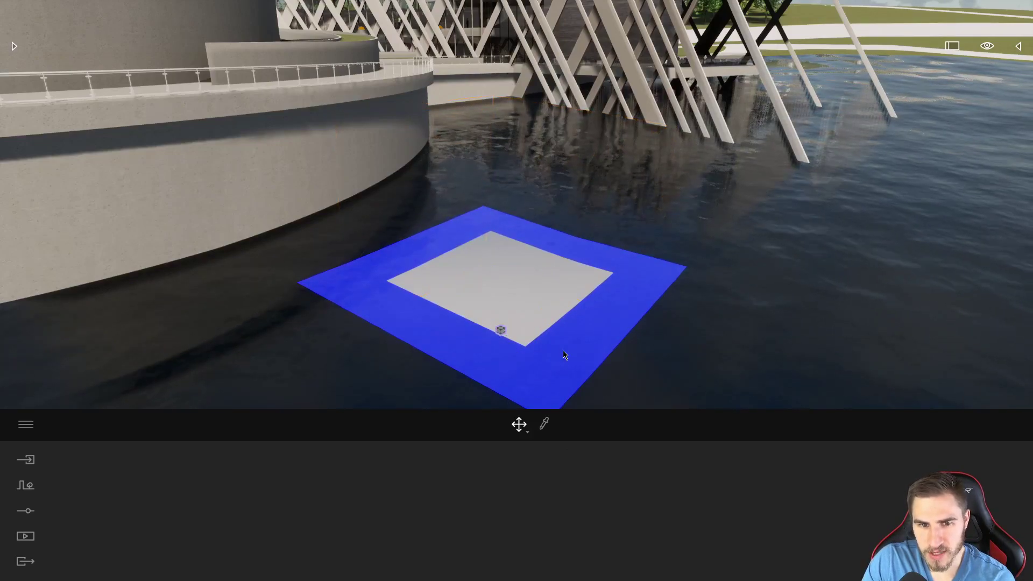
{"action": "left_click", "coordinate": [500, 330]}
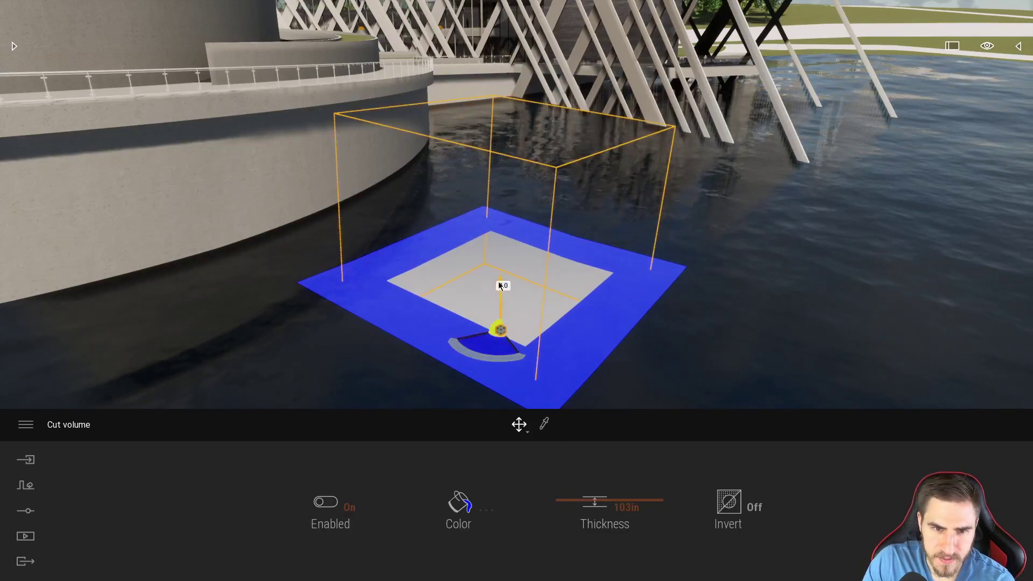
{"action": "mouse_move", "coordinate": [517, 301]}
{"action": "left_mouse_down"}
{"action": "mouse_move", "coordinate": [516, 247]}
{"action": "mouse_move", "coordinate": [520, 301]}
{"action": "mouse_move", "coordinate": [538, 300]}
{"action": "mouse_move", "coordinate": [540, 282]}
{"action": "mouse_move", "coordinate": [530, 299]}
{"action": "left_mouse_up"}
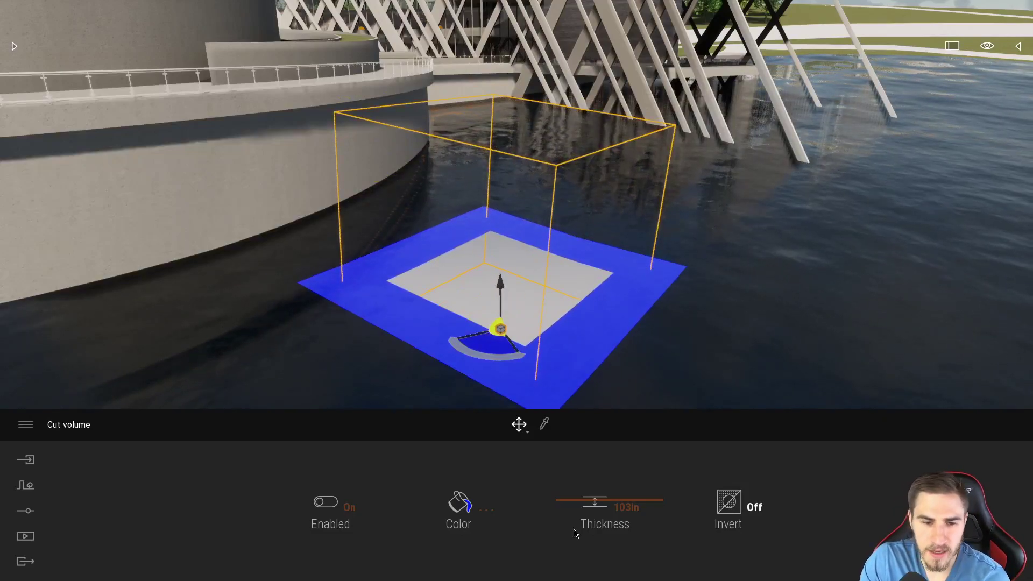
{"action": "left_click_drag", "start_coordinate": [589, 510], "coordinate": [611, 571]}
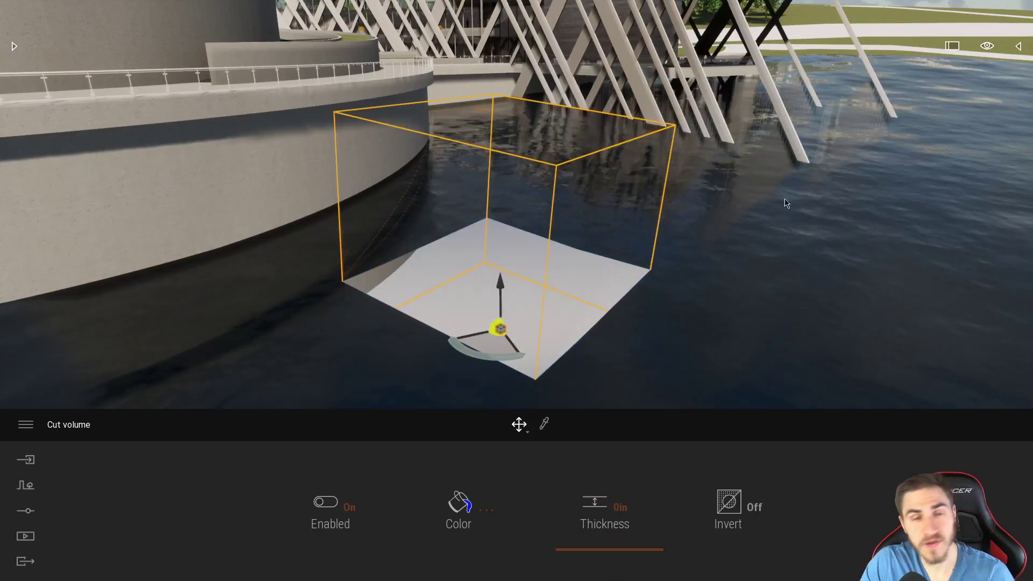
Step: Lower the section cube further into the water and rotate it slightly about its vertical axis
{"action": "left_click_drag", "start_coordinate": [499, 283], "coordinate": [509, 318]}
{"action": "mouse_move", "coordinate": [489, 368]}
{"action": "left_mouse_down"}
{"action": "mouse_move", "coordinate": [468, 371]}
{"action": "mouse_move", "coordinate": [491, 374]}
{"action": "left_mouse_up"}
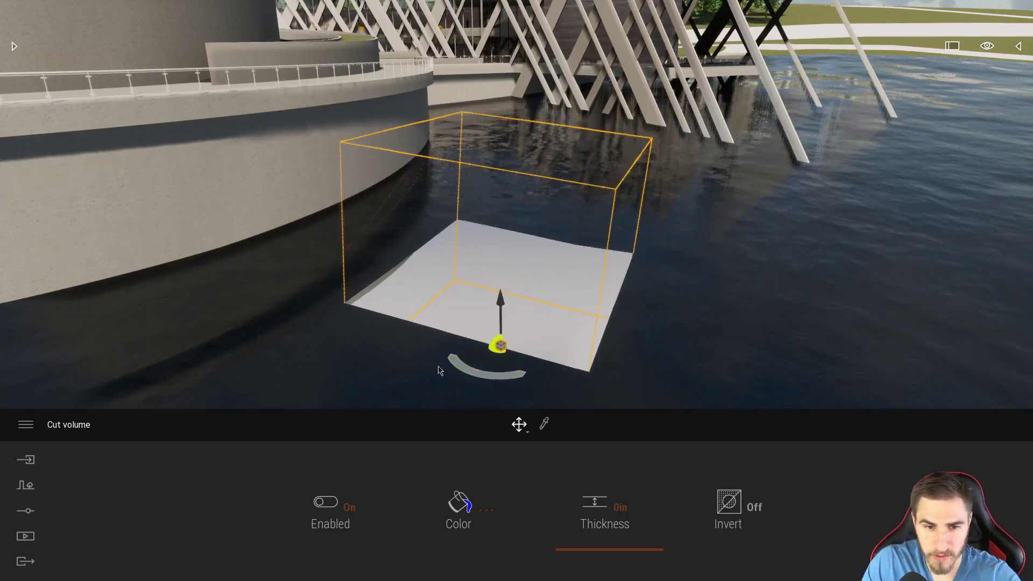
{"action": "scroll", "coordinate": [622, 340], "scroll_direction": "down", "scroll_amount": 1}
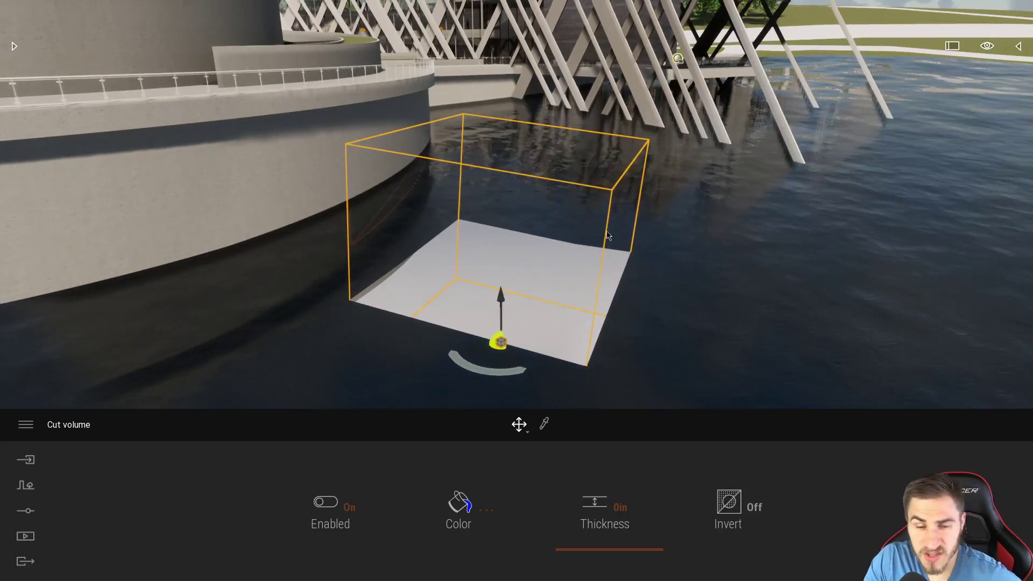
{"action": "scroll", "coordinate": [556, 279], "scroll_direction": "down", "scroll_amount": 1}
{"action": "right_click_drag", "start_coordinate": [556, 280], "coordinate": [710, 309]}
{"action": "key", "text": "w"}
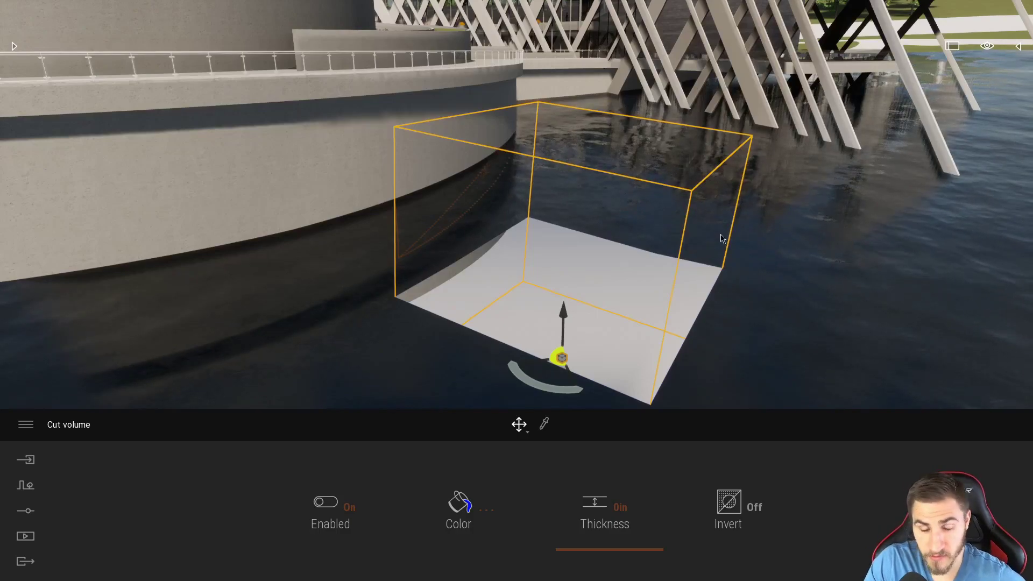
Step: Turn on Invert for the section cube, inspect the inverted cut in the water, and turn Invert back off
{"action": "right_click_drag", "start_coordinate": [564, 222], "coordinate": [595, 215]}
{"action": "key", "text": "s"}
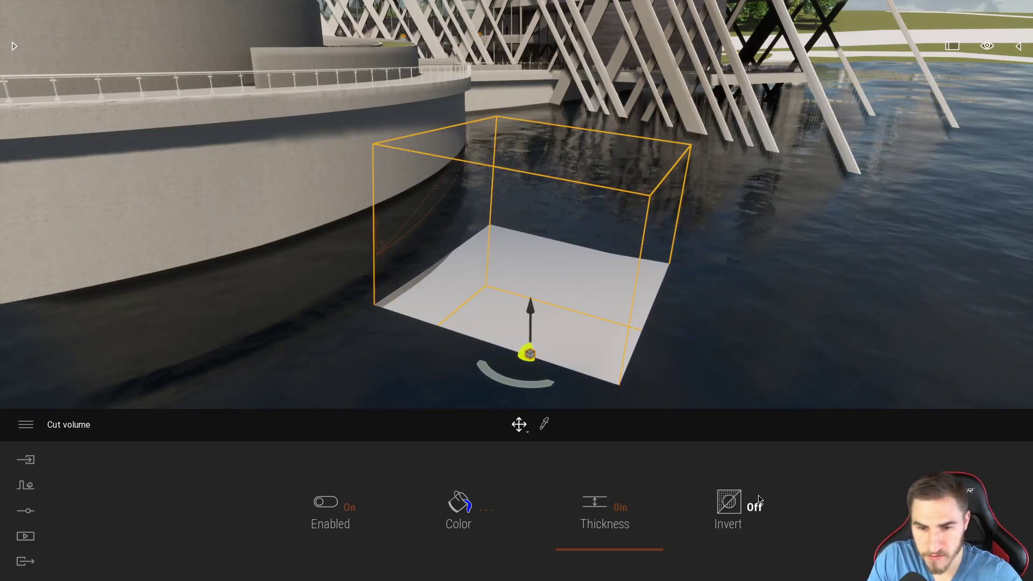
{"action": "left_click", "coordinate": [745, 514]}
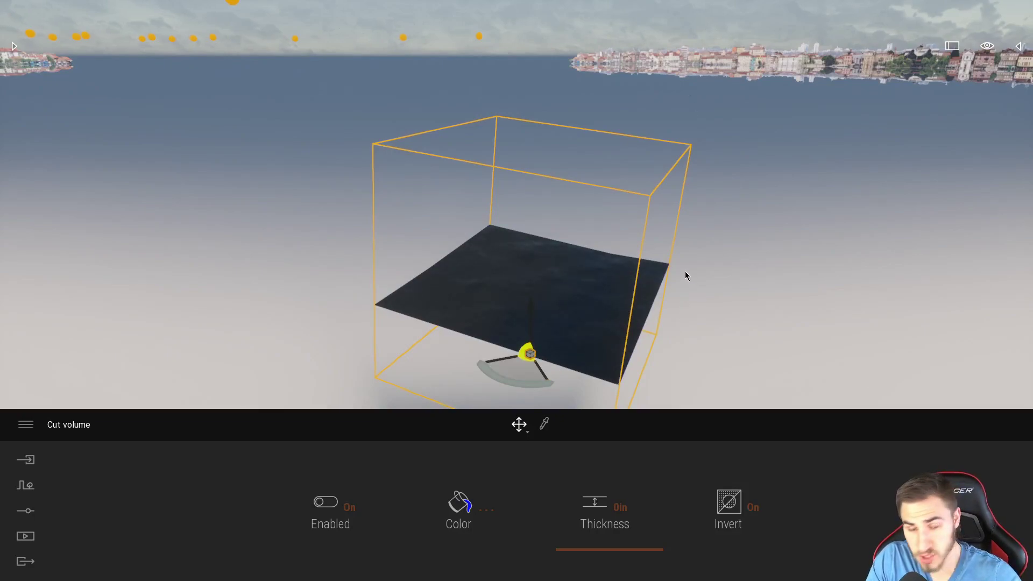
{"action": "scroll", "coordinate": [542, 276], "scroll_direction": "down", "scroll_amount": 1}
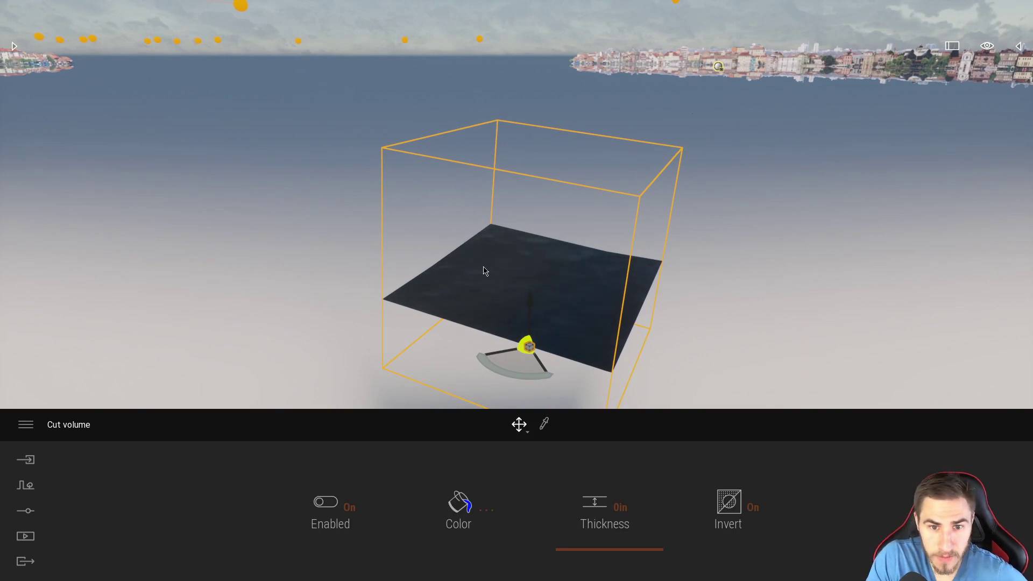
{"action": "right_click_drag", "start_coordinate": [557, 305], "coordinate": [581, 350]}
{"action": "key", "text": "w"}
{"action": "left_click_drag", "start_coordinate": [564, 345], "coordinate": [645, 397]}
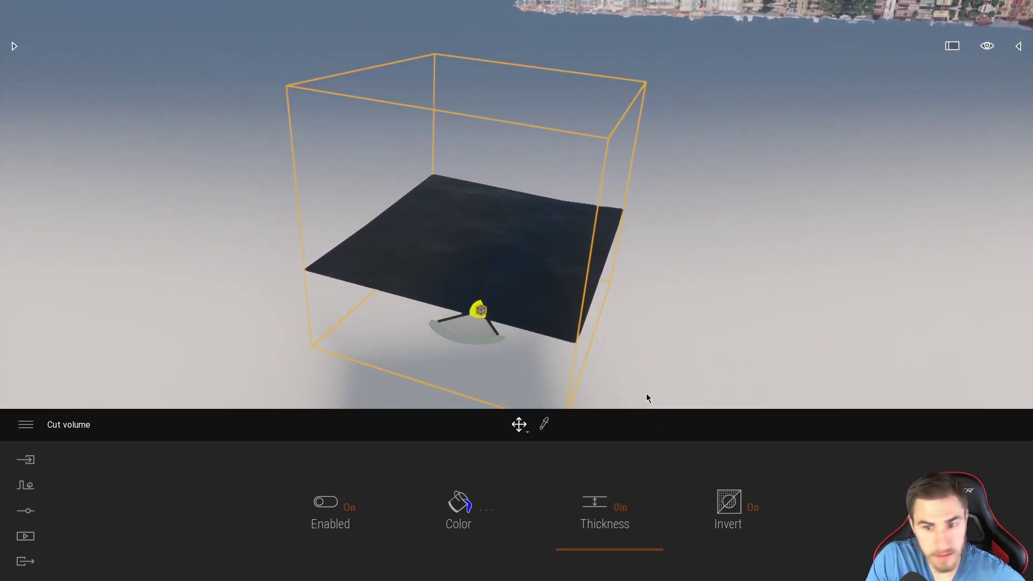
{"action": "left_click", "coordinate": [732, 502]}
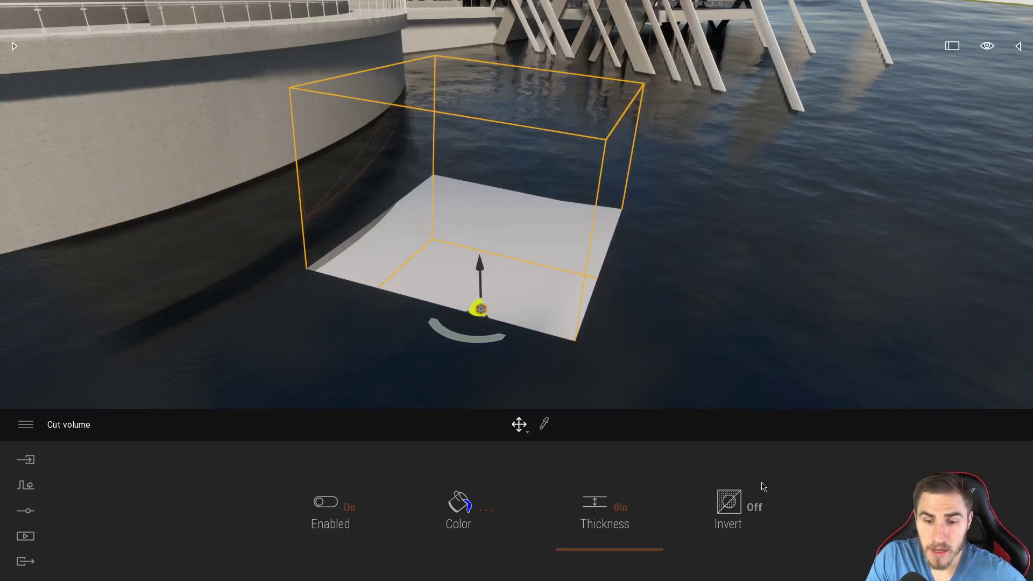
Step: Try the section cube's Invert option once more and restore the normal cut
{"action": "left_click", "coordinate": [729, 503]}
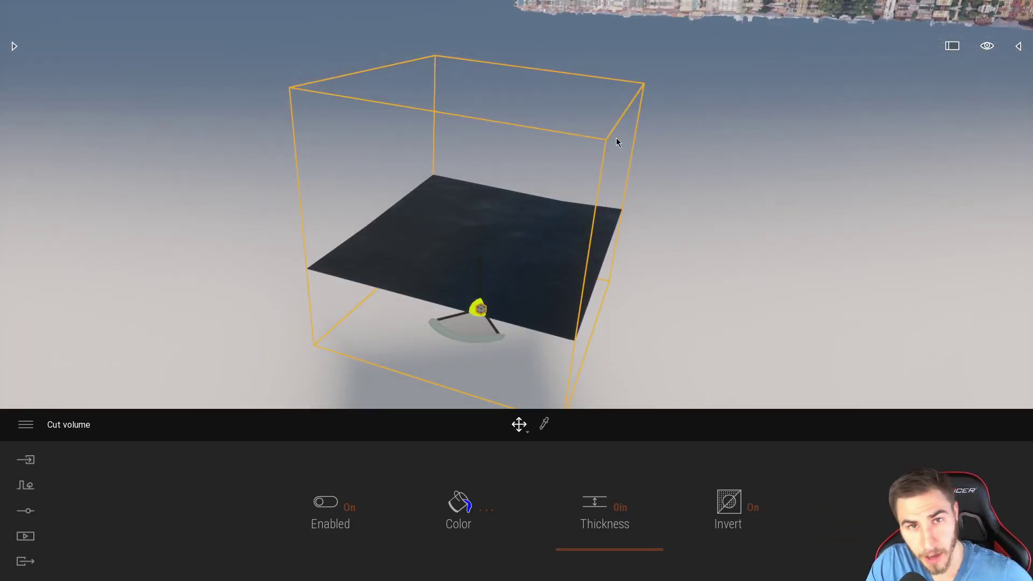
{"action": "right_click_drag", "start_coordinate": [626, 266], "coordinate": [600, 254]}
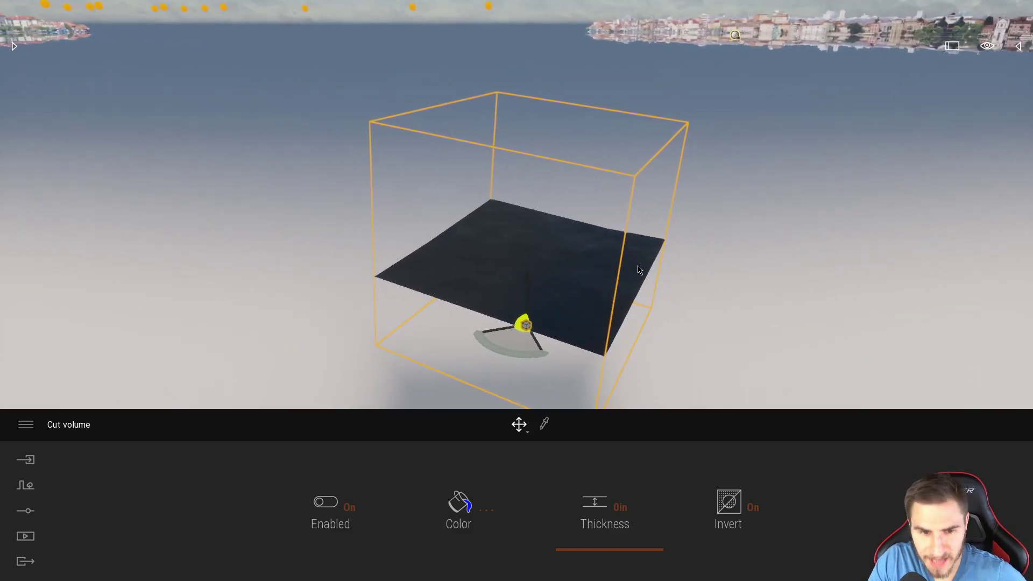
{"action": "mouse_move", "coordinate": [524, 289]}
{"action": "left_mouse_down"}
{"action": "mouse_move", "coordinate": [532, 248]}
{"action": "mouse_move", "coordinate": [542, 285]}
{"action": "left_mouse_up"}
{"action": "mouse_move", "coordinate": [518, 344]}
{"action": "left_mouse_down"}
{"action": "mouse_move", "coordinate": [596, 374]}
{"action": "mouse_move", "coordinate": [528, 255]}
{"action": "mouse_move", "coordinate": [407, 266]}
{"action": "mouse_move", "coordinate": [301, 253]}
{"action": "mouse_move", "coordinate": [233, 265]}
{"action": "mouse_move", "coordinate": [525, 349]}
{"action": "left_mouse_up"}
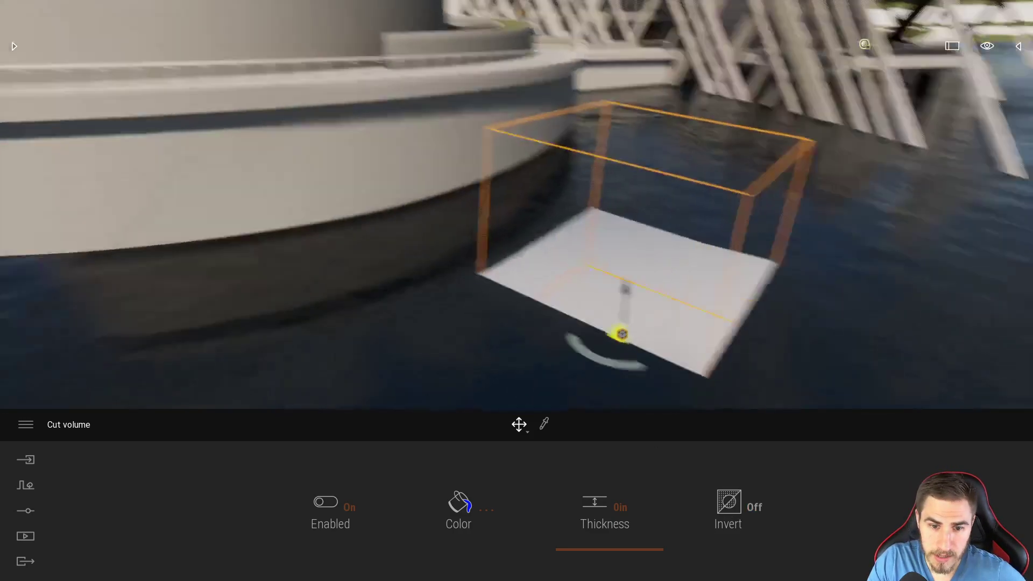
Step: Rotate the section cube about its vertical axis with the Move gizmo's horizontal arc
{"action": "key", "text": "s"}
{"action": "mouse_move", "coordinate": [454, 307]}
{"action": "right_mouse_down"}
{"action": "mouse_move", "coordinate": [511, 310]}
{"action": "mouse_move", "coordinate": [530, 288]}
{"action": "mouse_move", "coordinate": [453, 307]}
{"action": "right_mouse_up"}
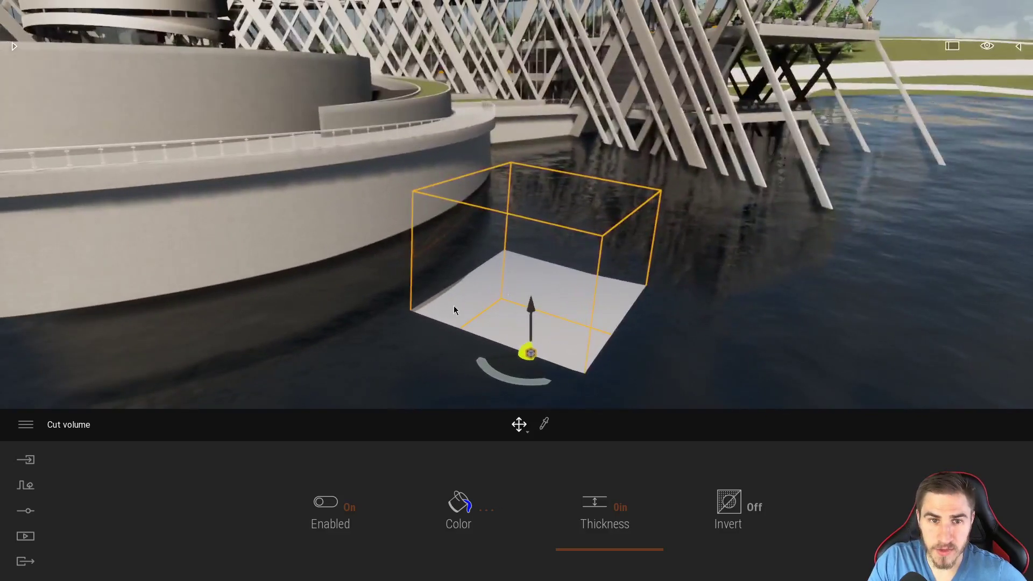
{"action": "right_click_drag", "start_coordinate": [544, 380], "coordinate": [503, 378]}
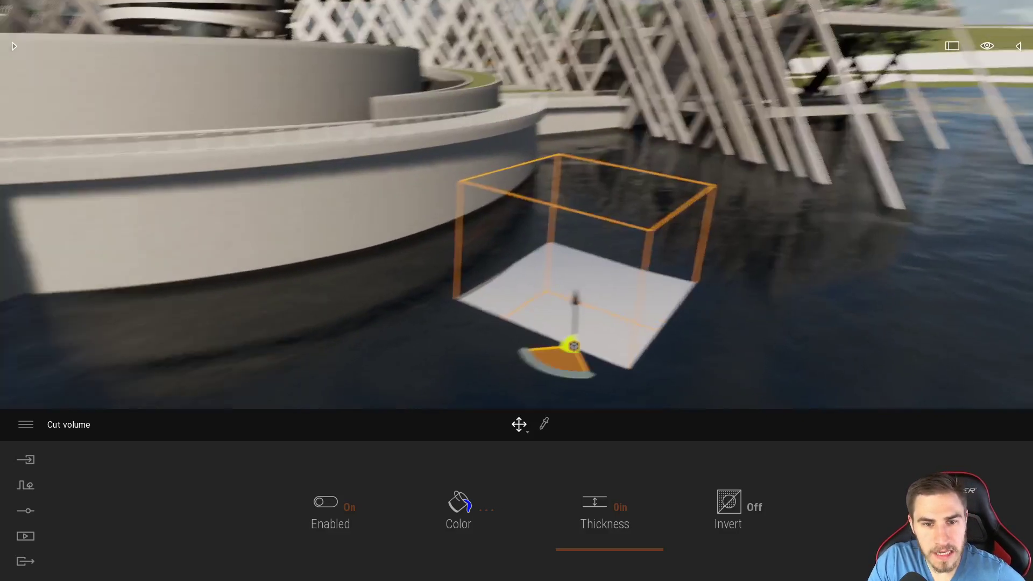
{"action": "key", "text": "w"}
{"action": "left_click_drag", "start_coordinate": [543, 379], "coordinate": [565, 372]}
{"action": "key", "text": "w"}
{"action": "key", "text": "d"}
{"action": "right_click_drag", "start_coordinate": [571, 368], "coordinate": [685, 351]}
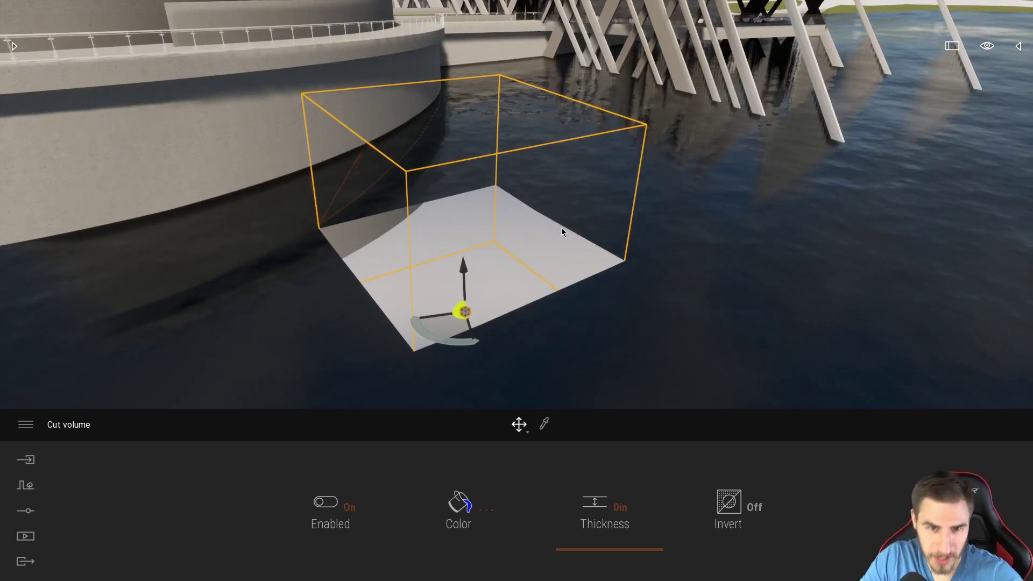
Step: Switch the gizmo to Rotate mode, then reorient the section cube and raise its base to the water surface
{"action": "key", "text": "Tab"}
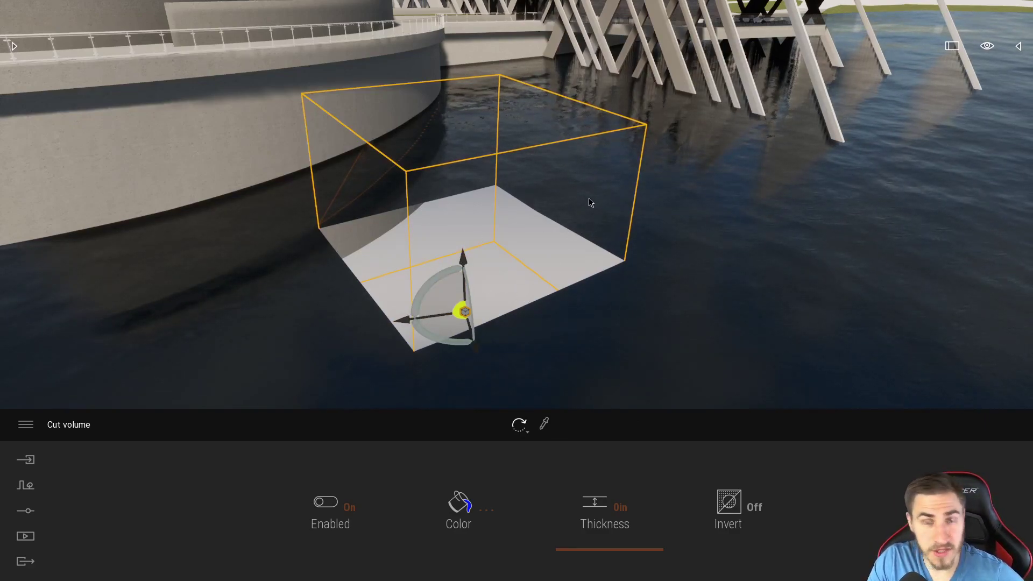
{"action": "left_click", "coordinate": [520, 426]}
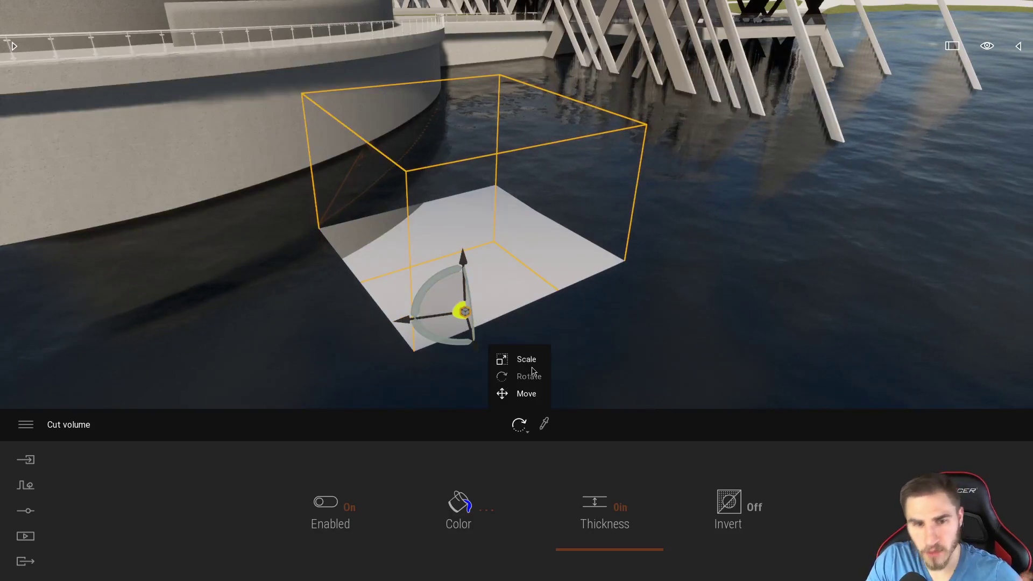
{"action": "left_click", "coordinate": [533, 483]}
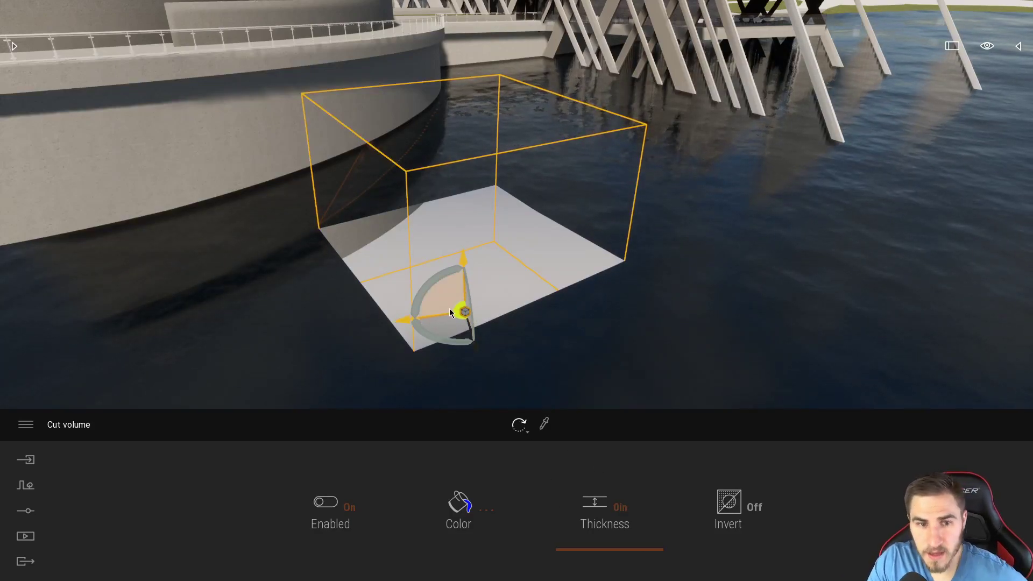
{"action": "left_click_drag", "start_coordinate": [427, 290], "coordinate": [550, 241]}
Step: Switch to Scale mode and stretch the section cube along one horizontal axis into a long strip beside the terrace
{"action": "left_click", "coordinate": [519, 425]}
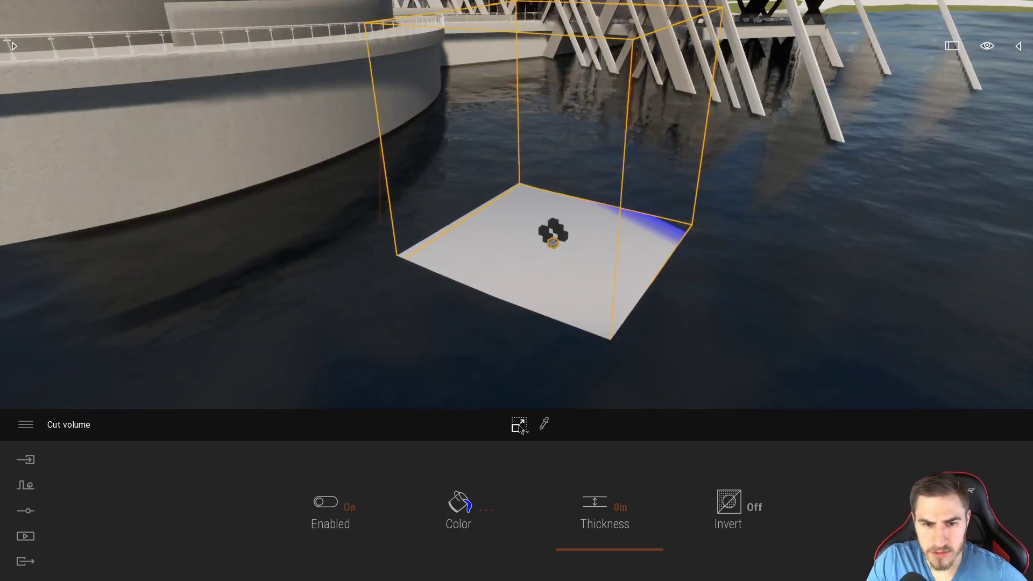
{"action": "right_click_drag", "start_coordinate": [528, 247], "coordinate": [552, 260]}
{"action": "left_click", "coordinate": [610, 327]}
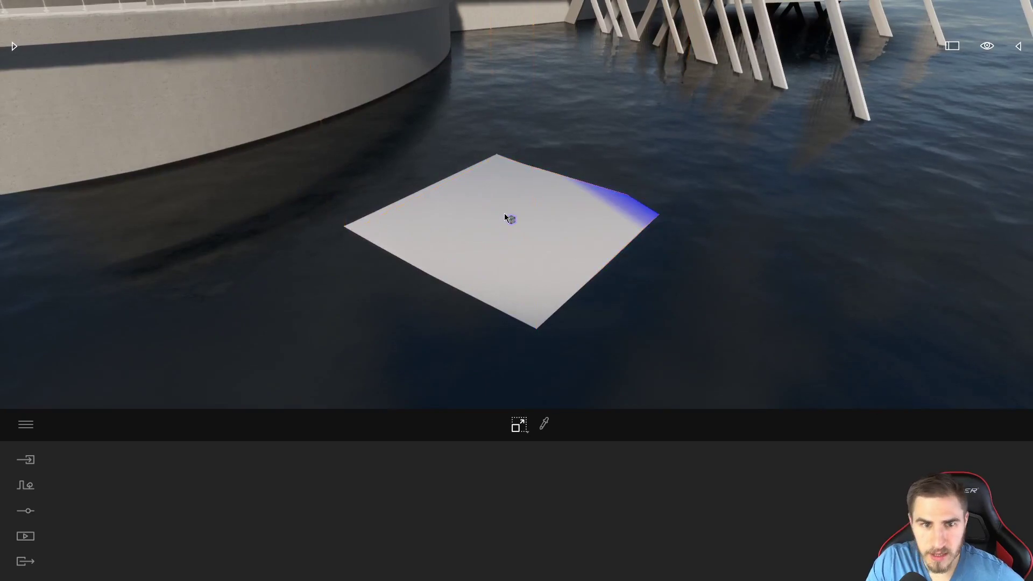
{"action": "left_click", "coordinate": [511, 218]}
{"action": "scroll", "coordinate": [558, 279], "scroll_direction": "down", "scroll_amount": 3}
{"action": "right_click_drag", "start_coordinate": [558, 278], "coordinate": [575, 196]}
{"action": "scroll", "coordinate": [575, 196], "scroll_direction": "down", "scroll_amount": 2}
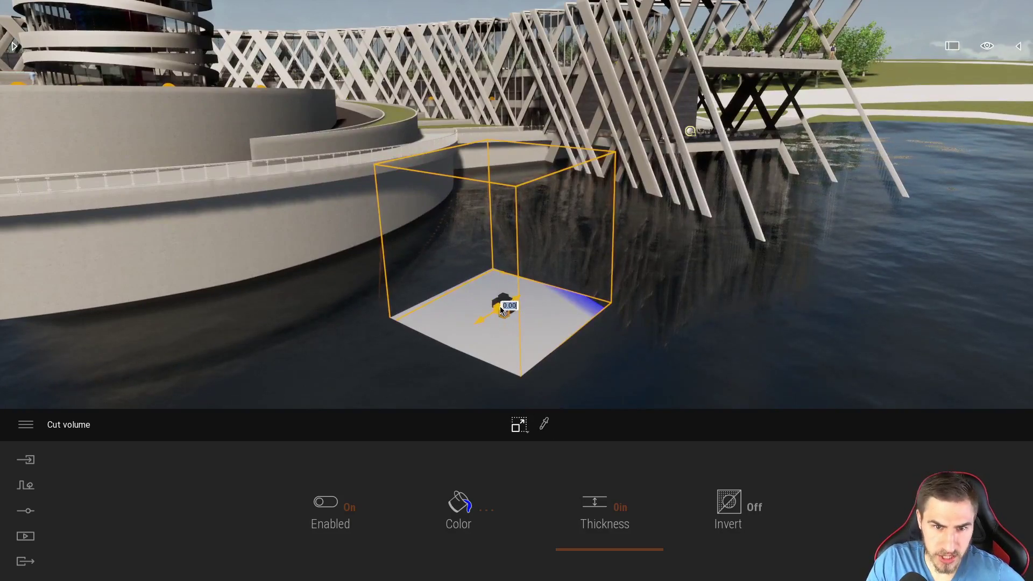
{"action": "left_click", "coordinate": [517, 426]}
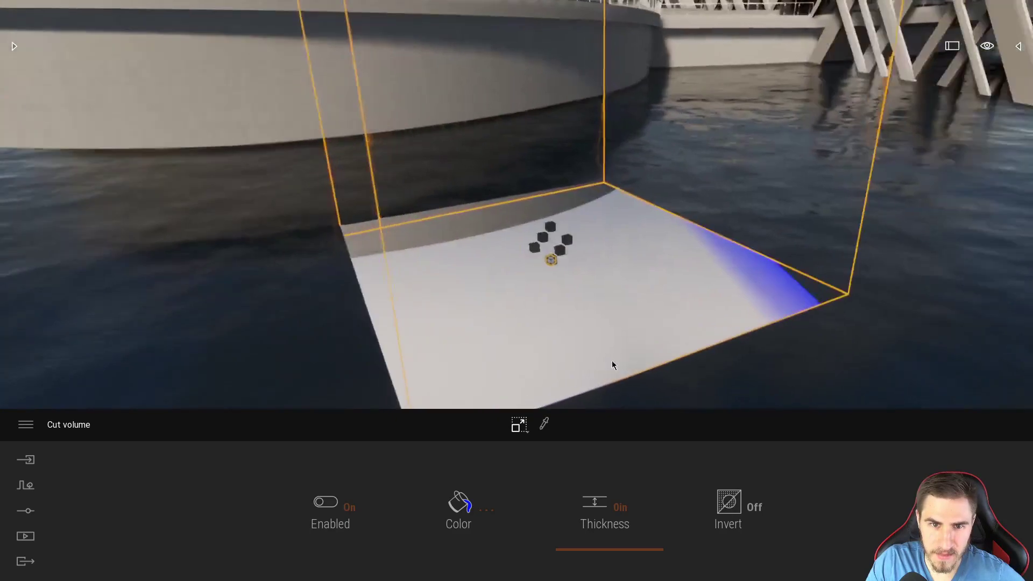
{"action": "left_click_drag", "start_coordinate": [532, 247], "coordinate": [403, 269]}
{"action": "scroll", "coordinate": [631, 253], "scroll_direction": "down", "scroll_amount": 8}
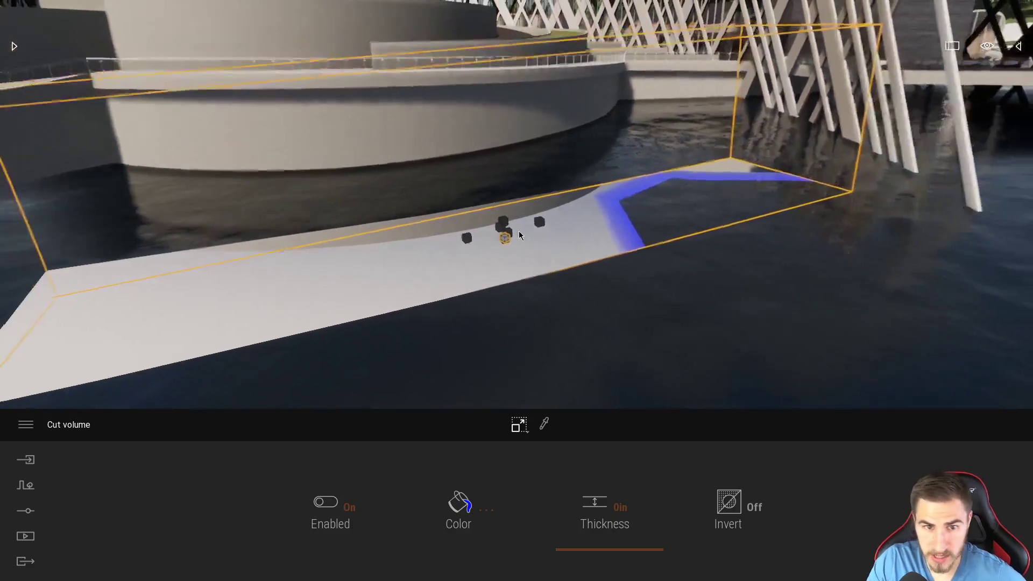
Step: Widen the stretched section cube slightly along its short horizontal axis
{"action": "right_click_drag", "start_coordinate": [519, 235], "coordinate": [525, 285]}
{"action": "right_click_drag", "start_coordinate": [561, 204], "coordinate": [498, 224]}
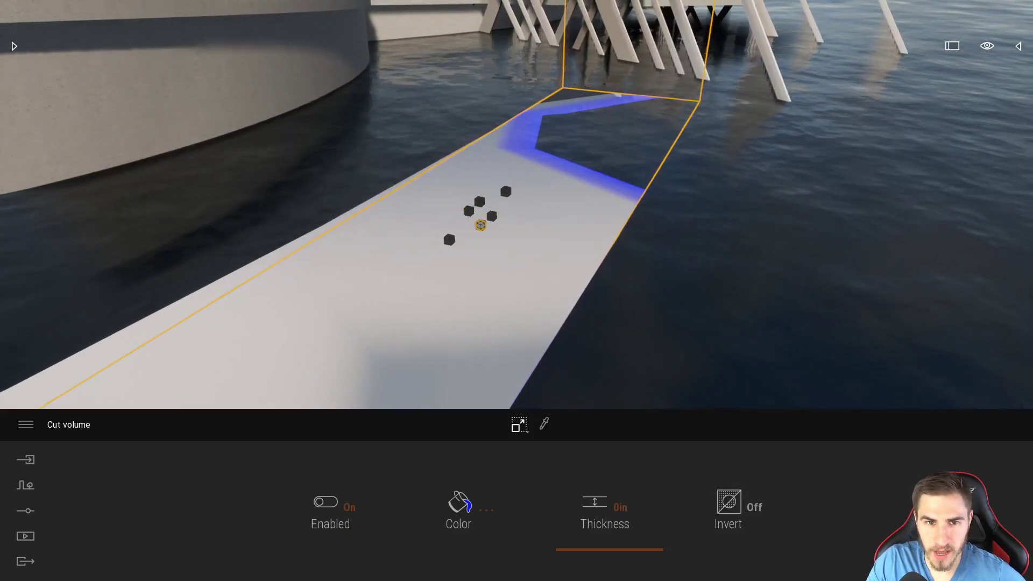
{"action": "right_click_drag", "start_coordinate": [557, 243], "coordinate": [515, 205]}
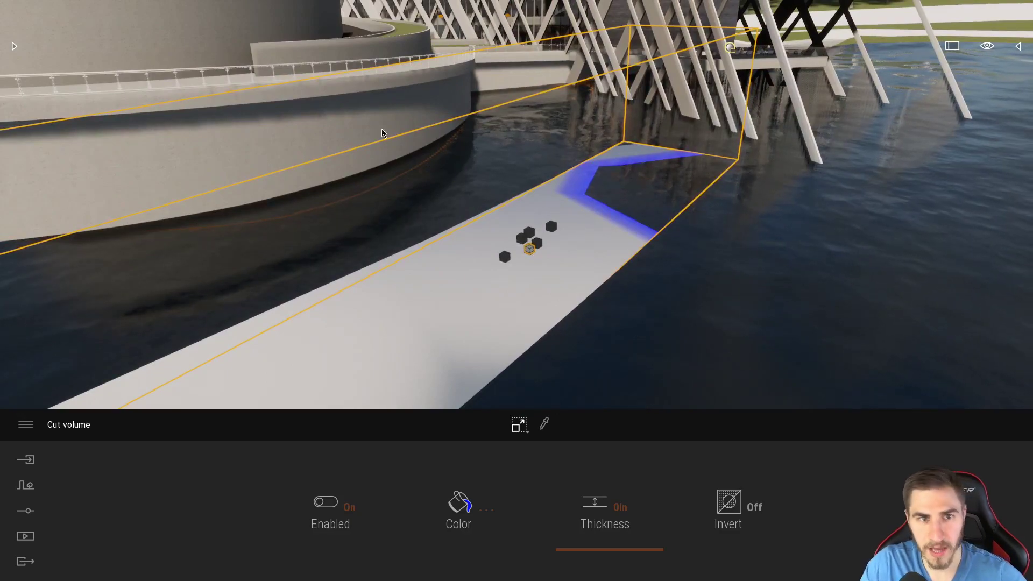
{"action": "right_click_drag", "start_coordinate": [423, 155], "coordinate": [349, 124]}
{"action": "left_click", "coordinate": [436, 144]}
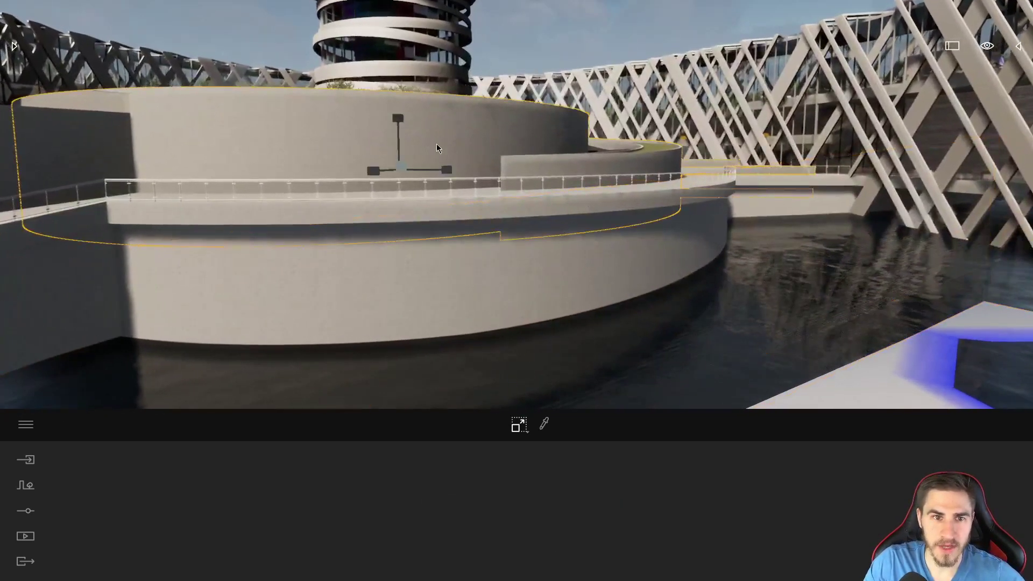
{"action": "left_click", "coordinate": [399, 128]}
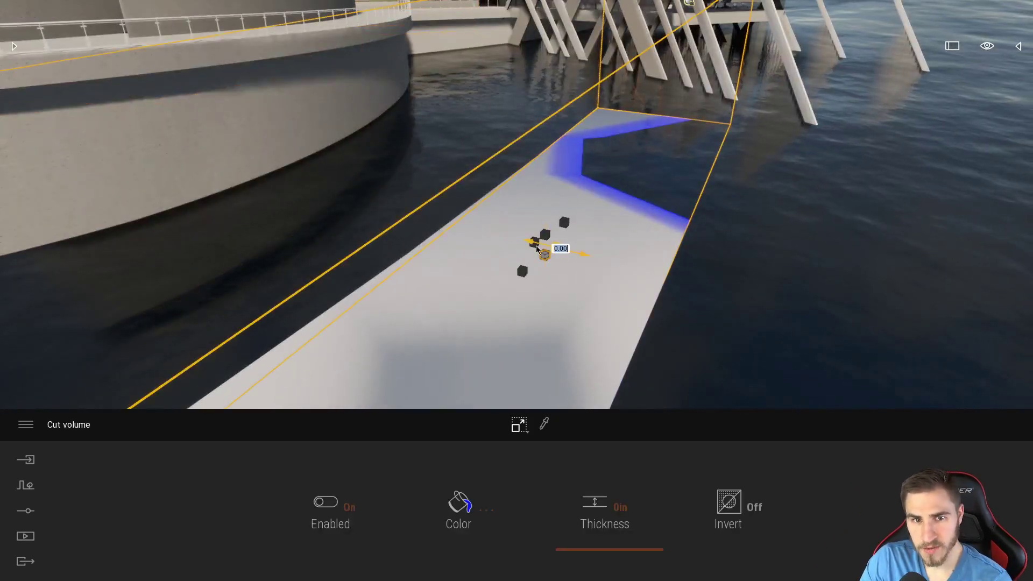
{"action": "mouse_move", "coordinate": [534, 241]}
{"action": "left_mouse_down"}
{"action": "mouse_move", "coordinate": [514, 237]}
{"action": "mouse_move", "coordinate": [527, 240]}
{"action": "left_mouse_up"}
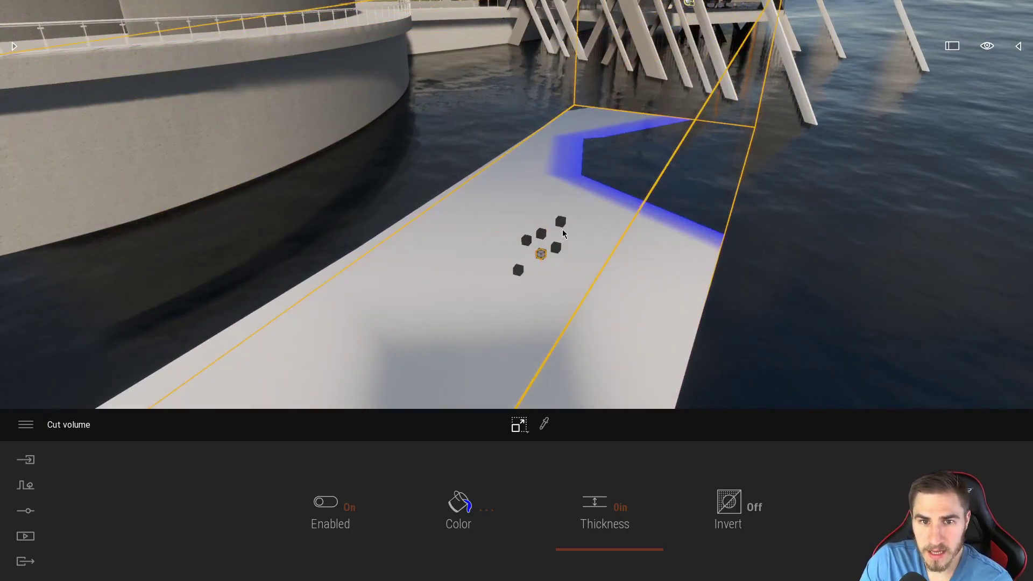
Step: Scale the section cube to a shorter length and a slightly greater height
{"action": "left_click_drag", "start_coordinate": [563, 229], "coordinate": [545, 237]}
{"action": "mouse_move", "coordinate": [592, 241]}
{"action": "right_mouse_down"}
{"action": "mouse_move", "coordinate": [646, 258]}
{"action": "mouse_move", "coordinate": [587, 250]}
{"action": "mouse_move", "coordinate": [581, 231]}
{"action": "right_mouse_up"}
{"action": "scroll", "coordinate": [554, 273], "scroll_direction": "down", "scroll_amount": 2}
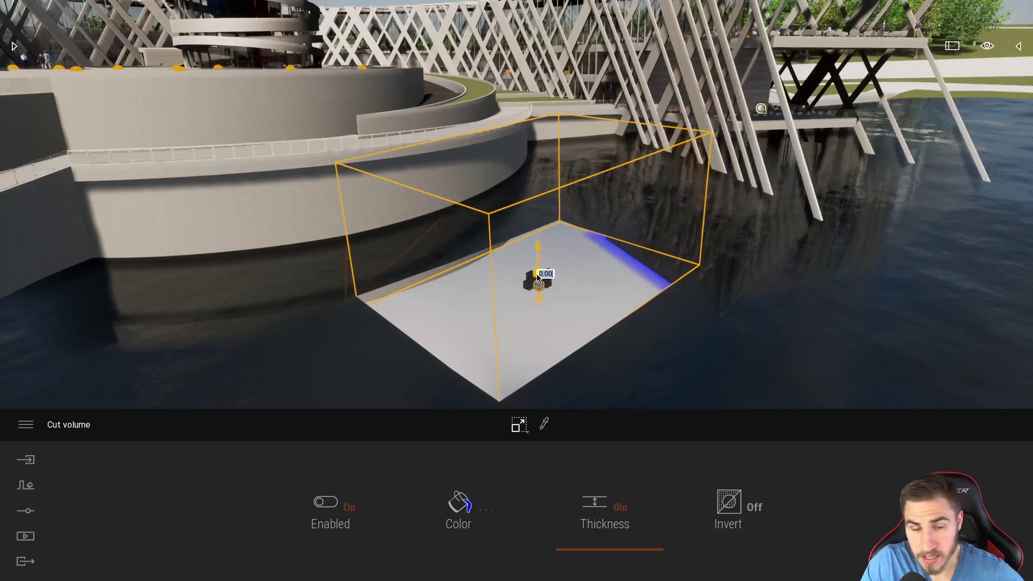
{"action": "left_click_drag", "start_coordinate": [538, 277], "coordinate": [645, 235]}
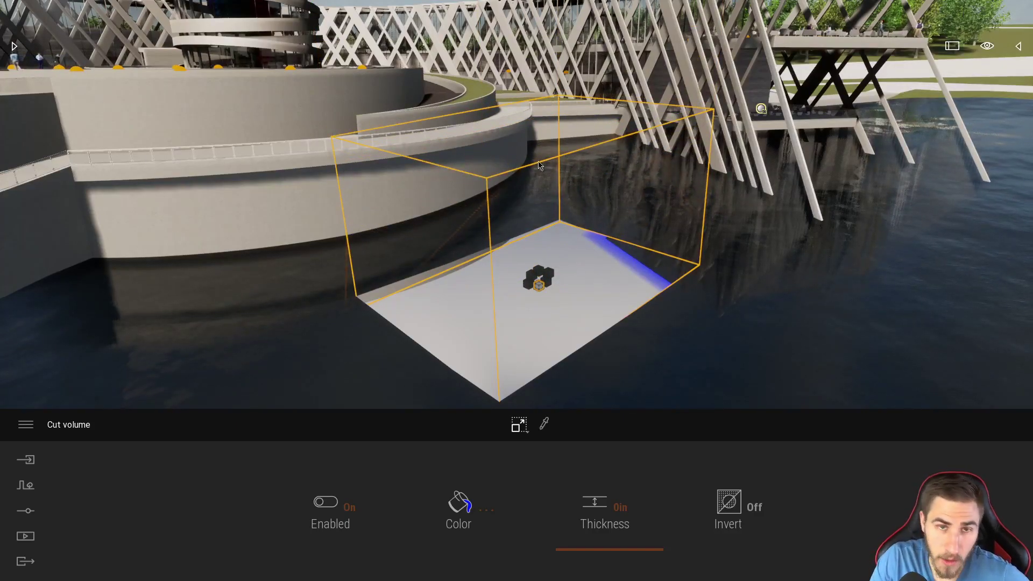
Step: Place a second Section Cube from the Sections library in the open water beside the first one
{"action": "left_click", "coordinate": [15, 46]}
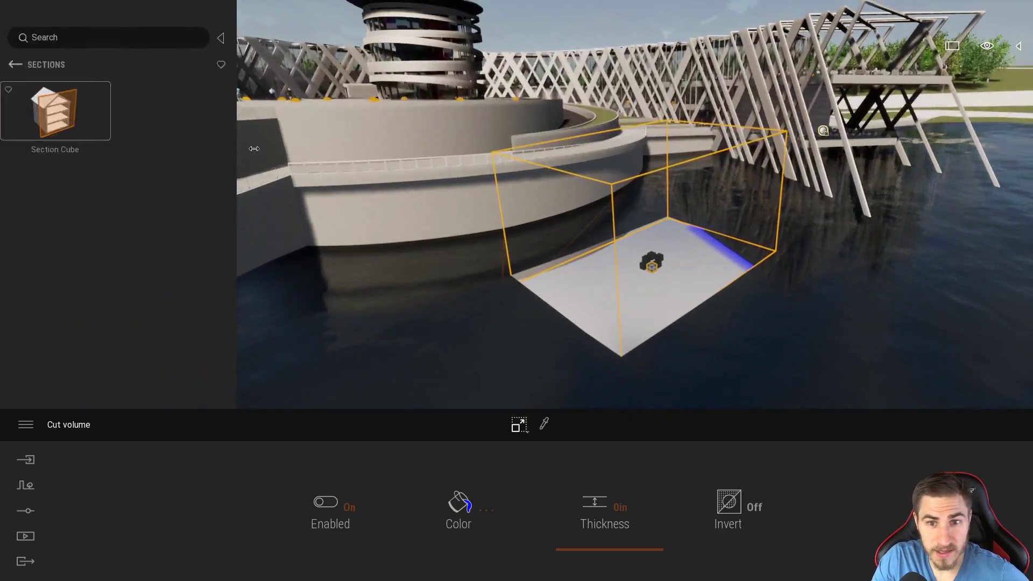
{"action": "left_click", "coordinate": [85, 135]}
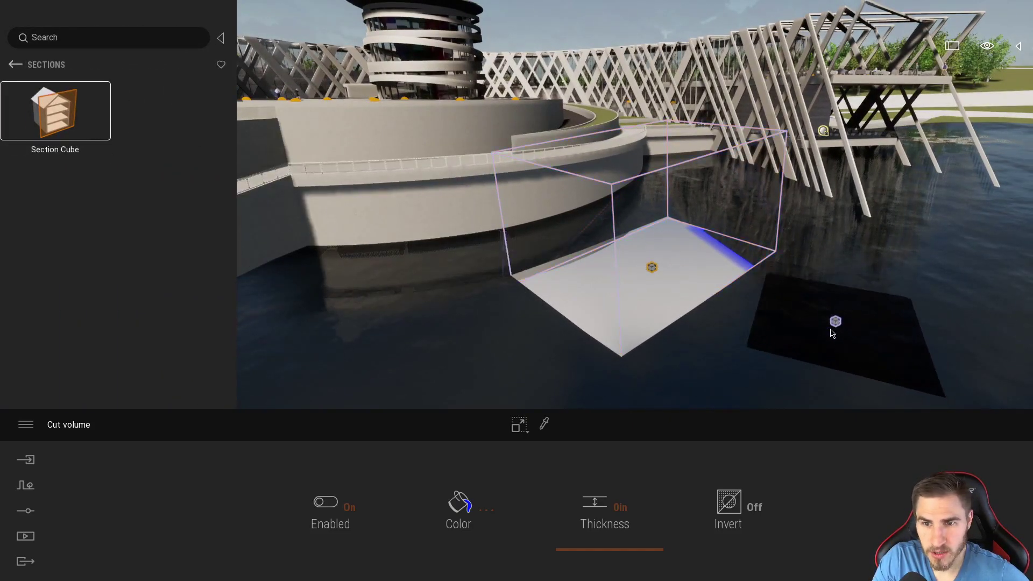
{"action": "key", "text": "Escape"}
{"action": "left_click", "coordinate": [826, 339]}
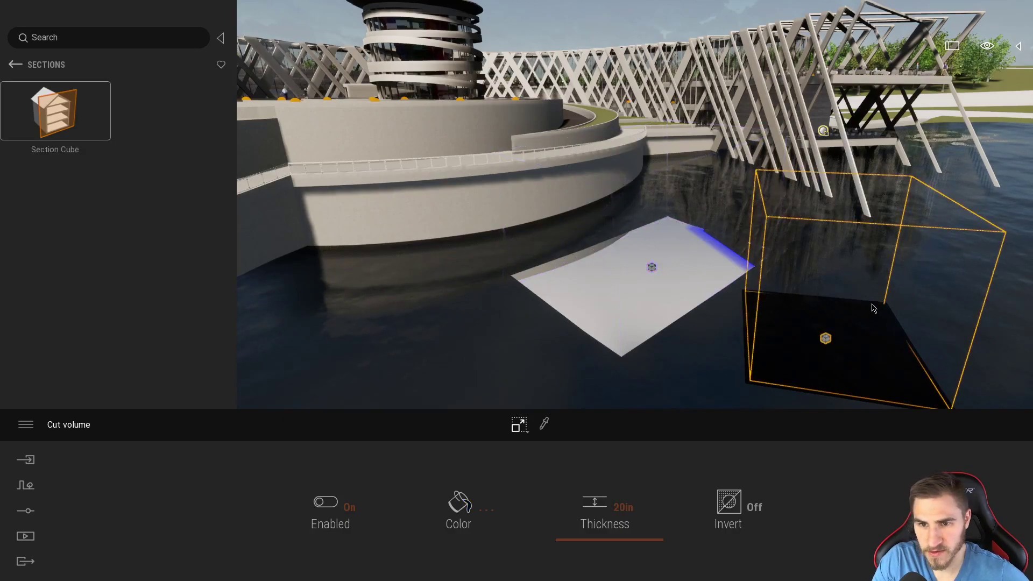
{"action": "right_click_drag", "start_coordinate": [874, 308], "coordinate": [954, 333]}
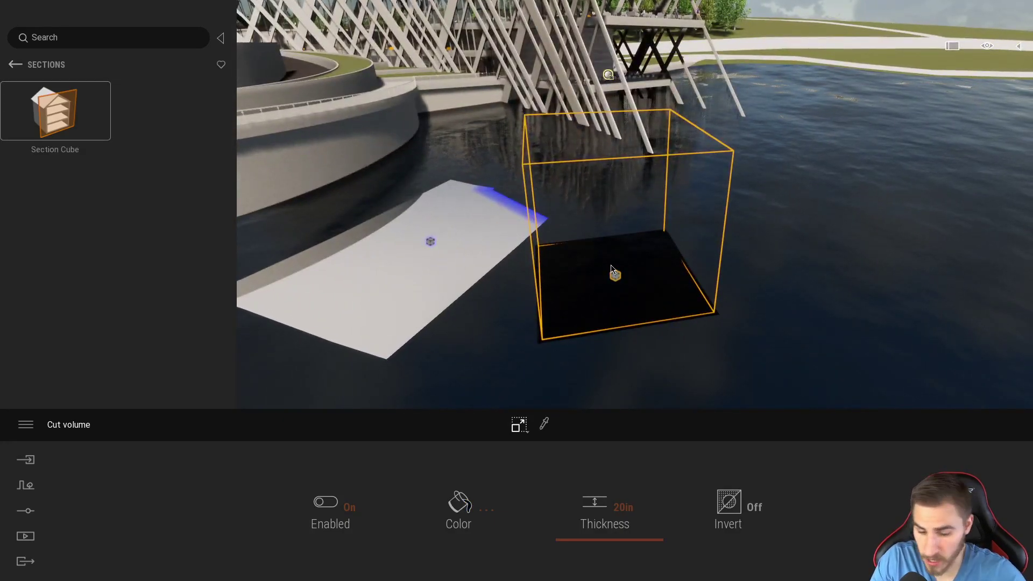
Step: Delete the second section cube and collapse the asset library
{"action": "key", "text": "Delete"}
{"action": "key", "text": "s"}
{"action": "right_click_drag", "start_coordinate": [520, 255], "coordinate": [318, 204]}
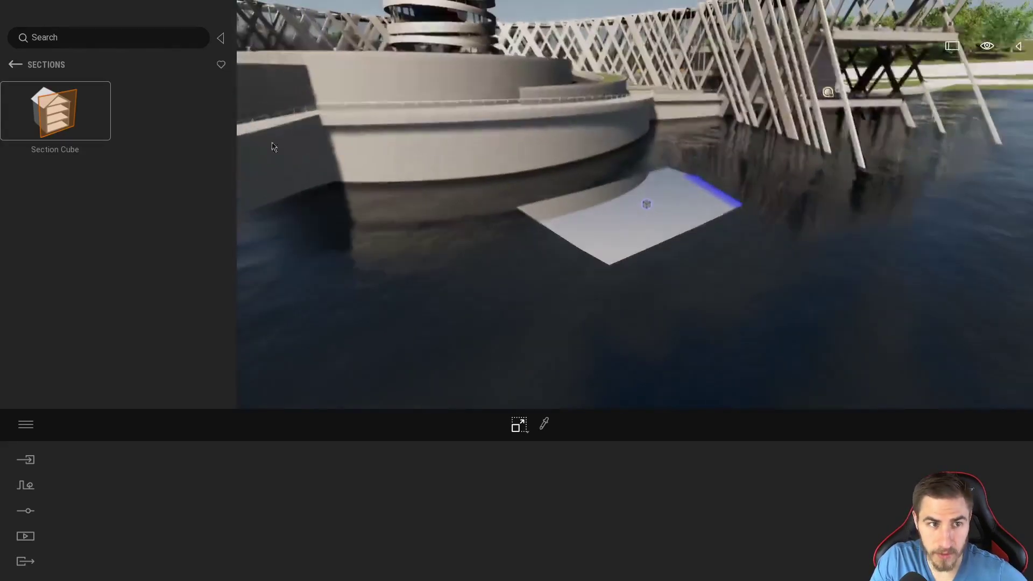
{"action": "left_click", "coordinate": [220, 39]}
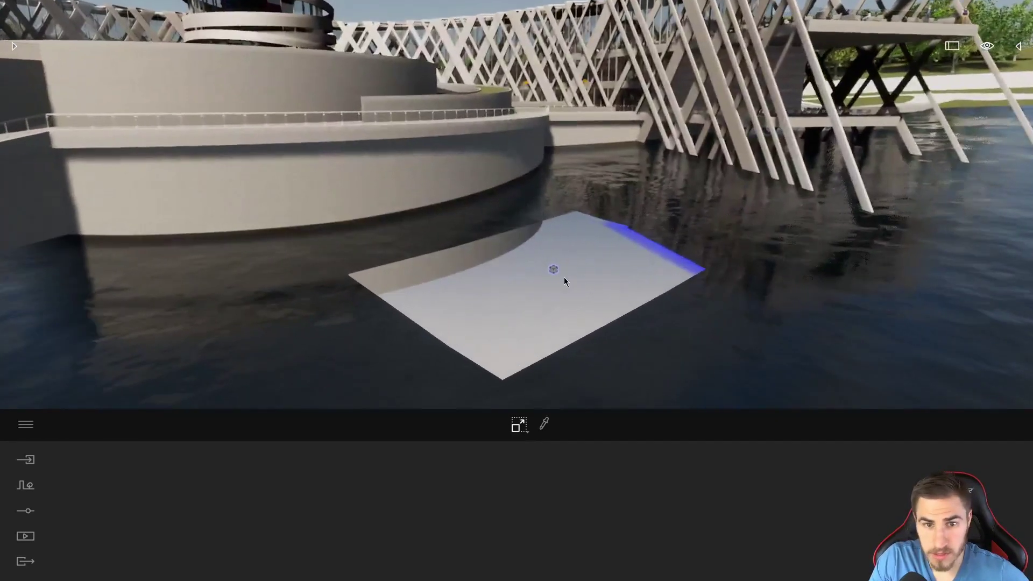
Step: Reselect the remaining section cube and examine its scaled cut through the water
{"action": "left_click", "coordinate": [560, 274]}
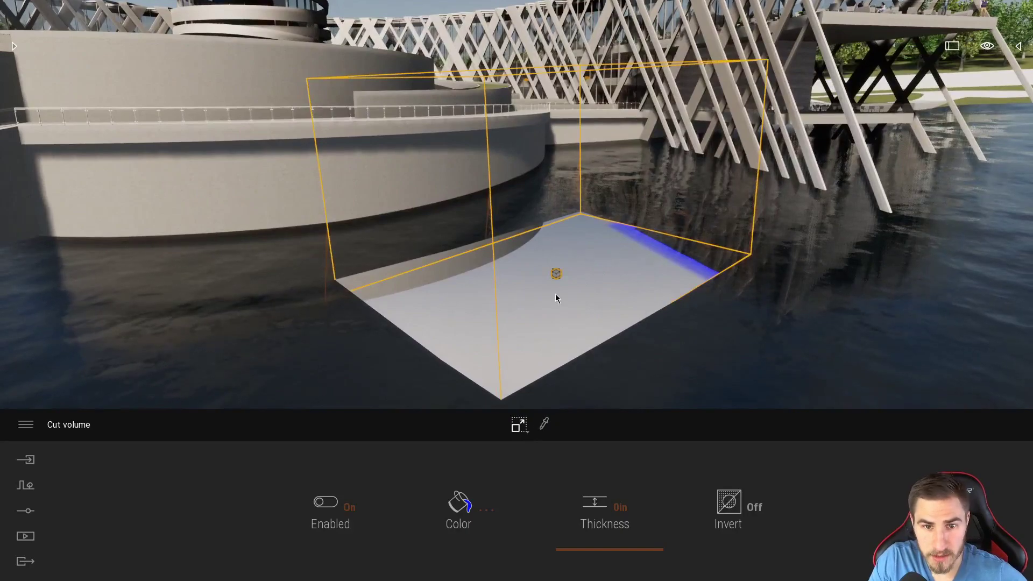
{"action": "scroll", "coordinate": [554, 274], "scroll_direction": "up", "scroll_amount": 3}
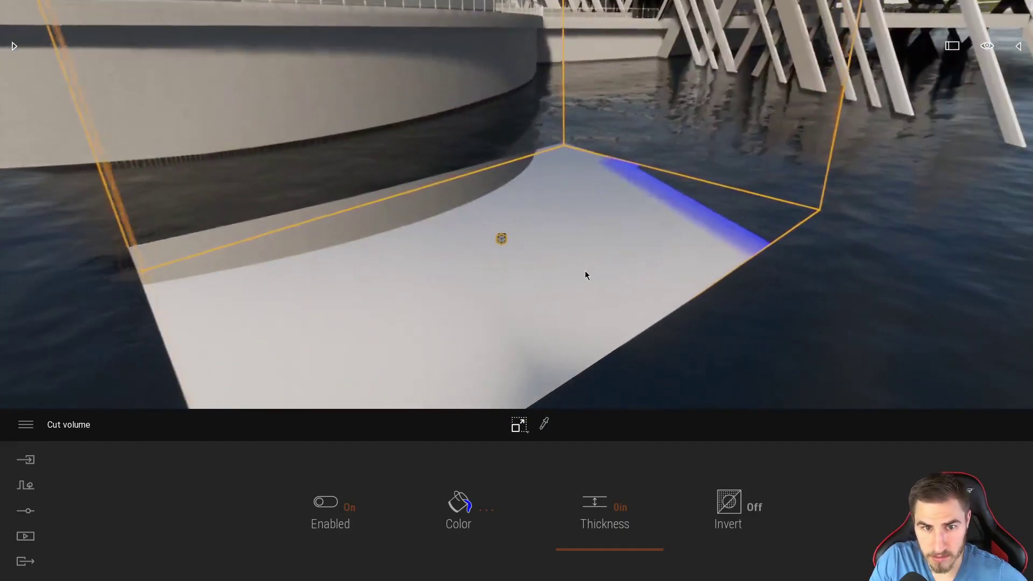
{"action": "right_click_drag", "start_coordinate": [585, 270], "coordinate": [446, 235]}
{"action": "scroll", "coordinate": [593, 268], "scroll_direction": "down", "scroll_amount": 3}
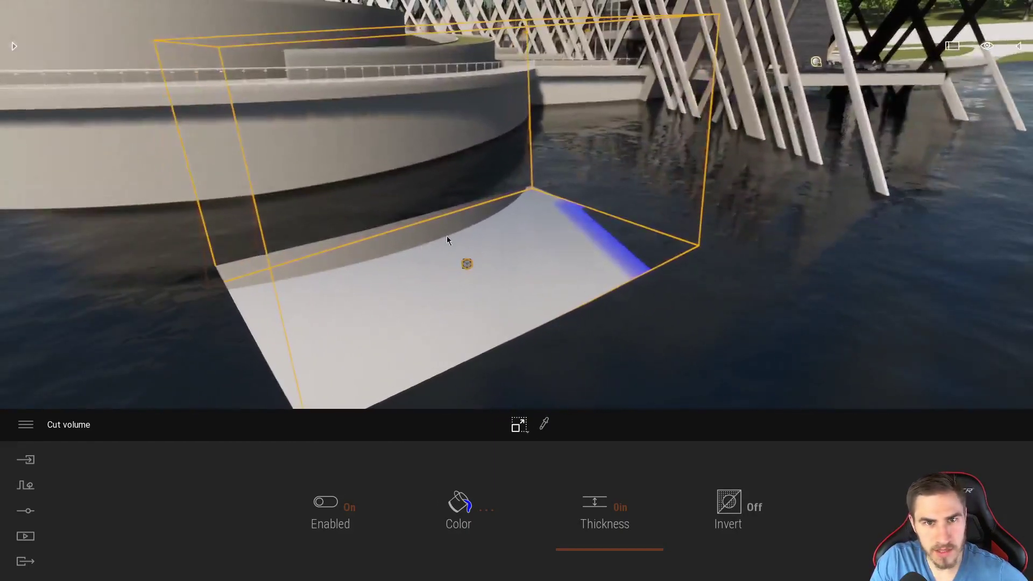
Step: Inspect the section cube's cut in the water up close and cycle its transform tools through move and rotate back to scale
{"action": "scroll", "coordinate": [475, 302], "scroll_direction": "up", "scroll_amount": 3}
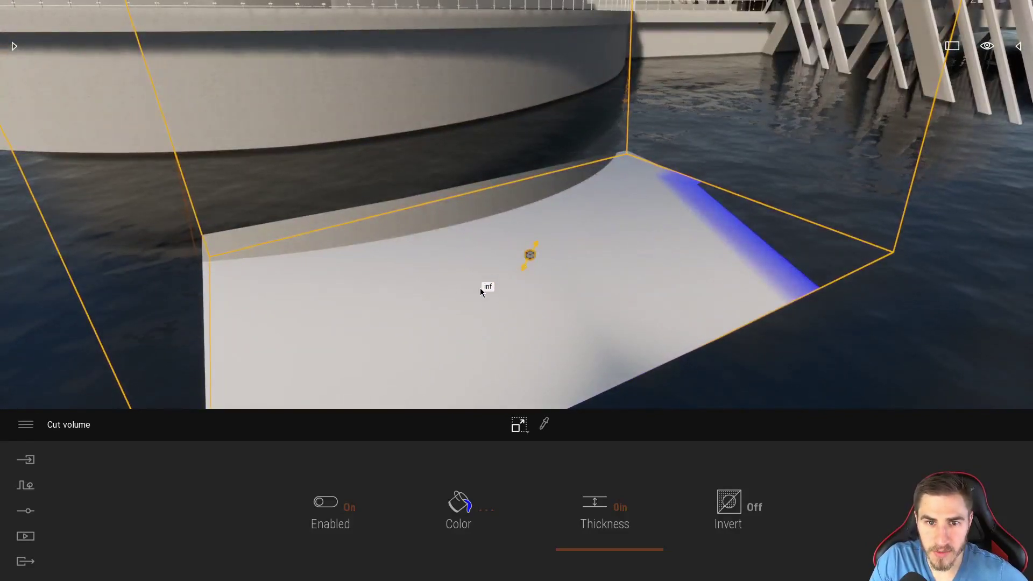
{"action": "right_click_drag", "start_coordinate": [570, 205], "coordinate": [599, 231]}
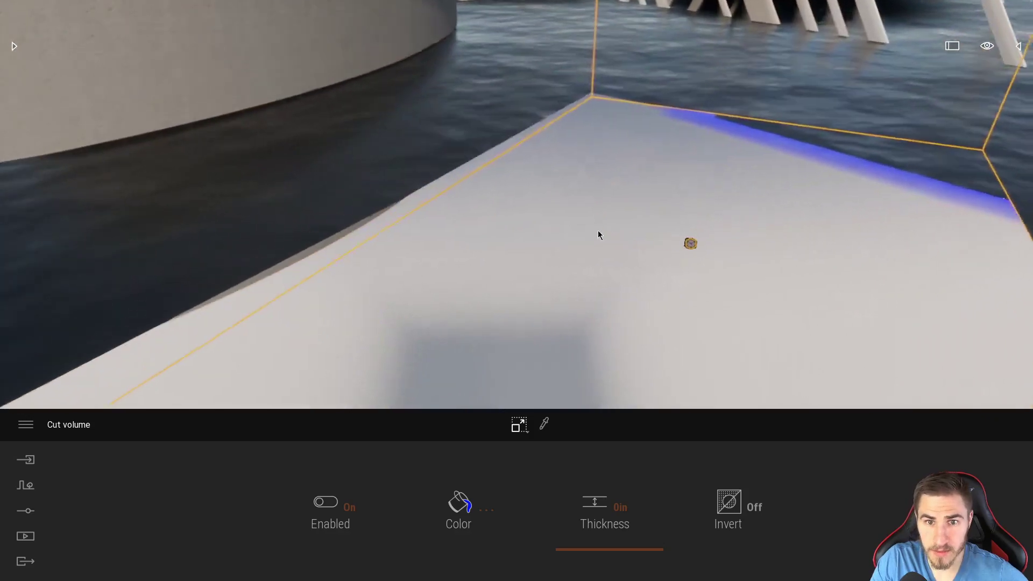
{"action": "scroll", "coordinate": [645, 297], "scroll_direction": "down", "scroll_amount": 3}
{"action": "key", "text": "Tab"}
{"action": "key", "text": "Tab"}
{"action": "key", "text": "Tab"}
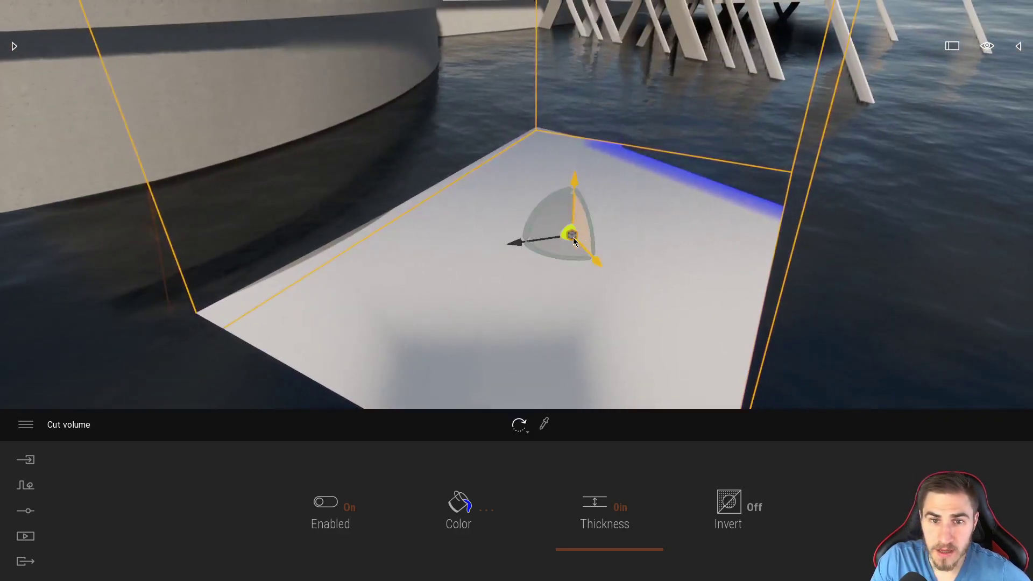
{"action": "left_click", "coordinate": [587, 203]}
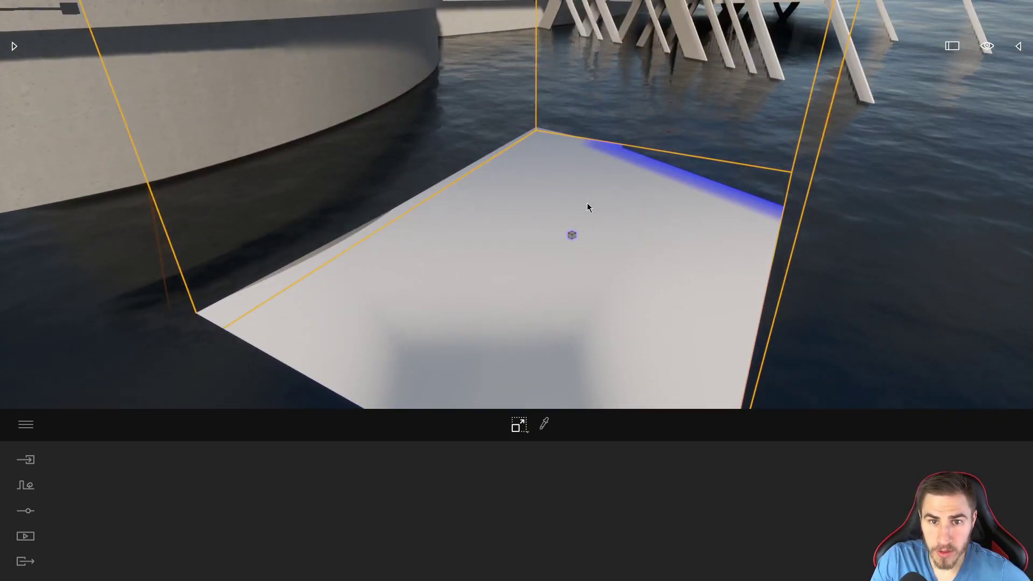
Step: Reselect the section cube and stretch its length in both directions until it runs past both ends of the waterfront
{"action": "scroll", "coordinate": [566, 237], "scroll_direction": "down", "scroll_amount": 3}
{"action": "right_click_drag", "start_coordinate": [569, 228], "coordinate": [543, 237]}
{"action": "left_click", "coordinate": [543, 237]}
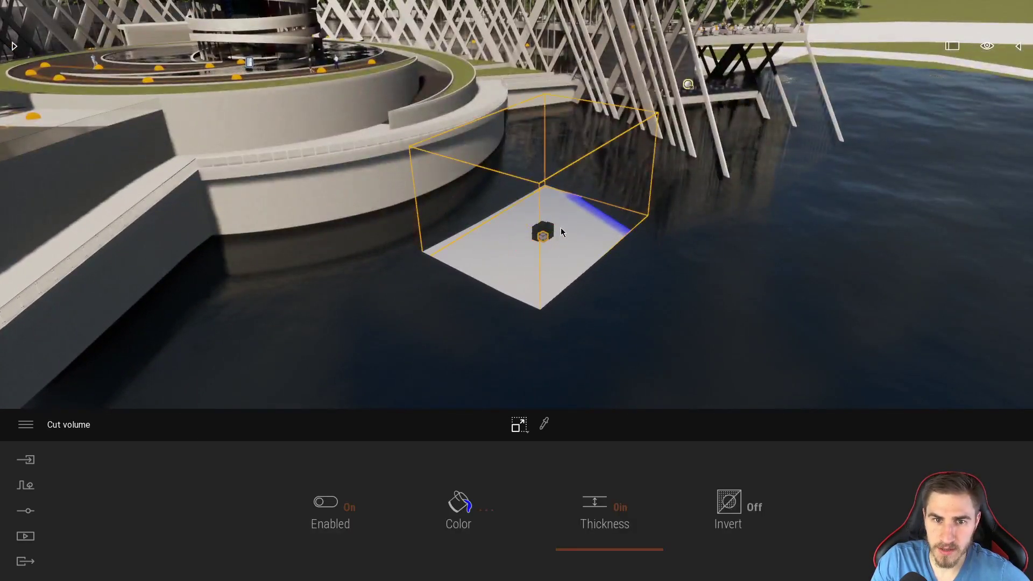
{"action": "left_click_drag", "start_coordinate": [552, 229], "coordinate": [621, 181]}
{"action": "scroll", "coordinate": [584, 253], "scroll_direction": "down", "scroll_amount": 3}
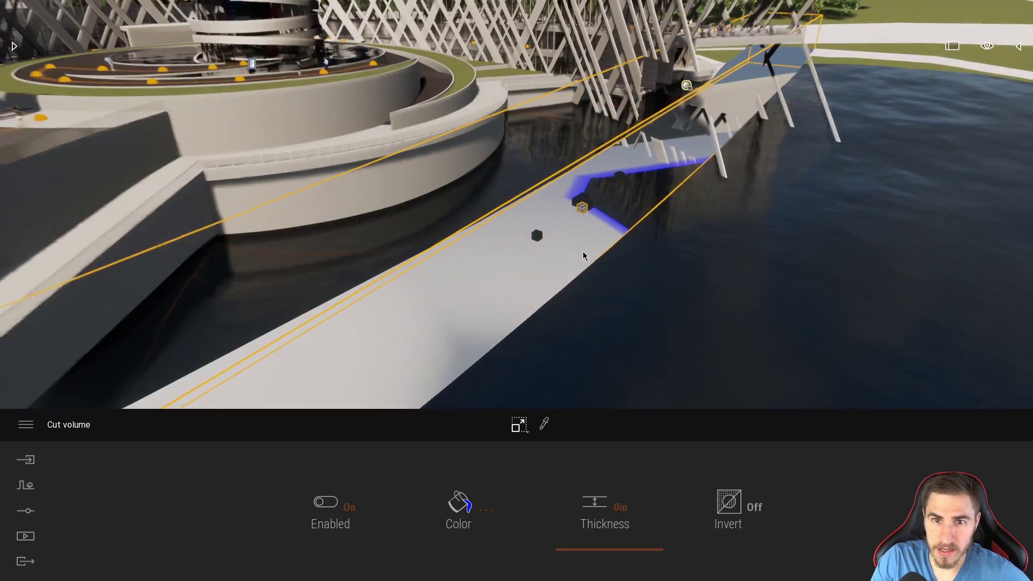
{"action": "right_click_drag", "start_coordinate": [595, 245], "coordinate": [559, 245]}
{"action": "key", "text": "s"}
{"action": "left_click_drag", "start_coordinate": [630, 216], "coordinate": [630, 217]}
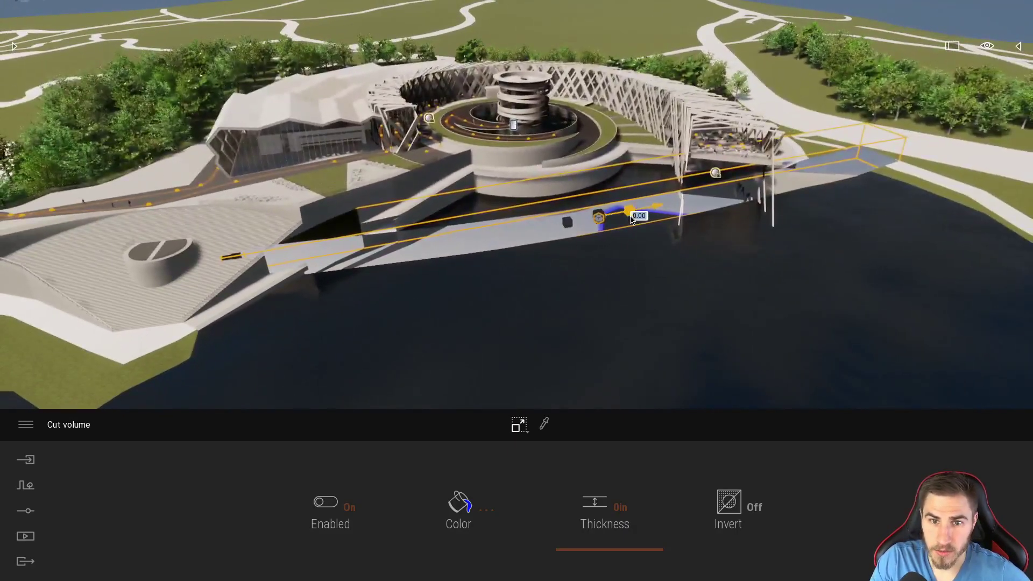
{"action": "left_click_drag", "start_coordinate": [564, 222], "coordinate": [511, 238]}
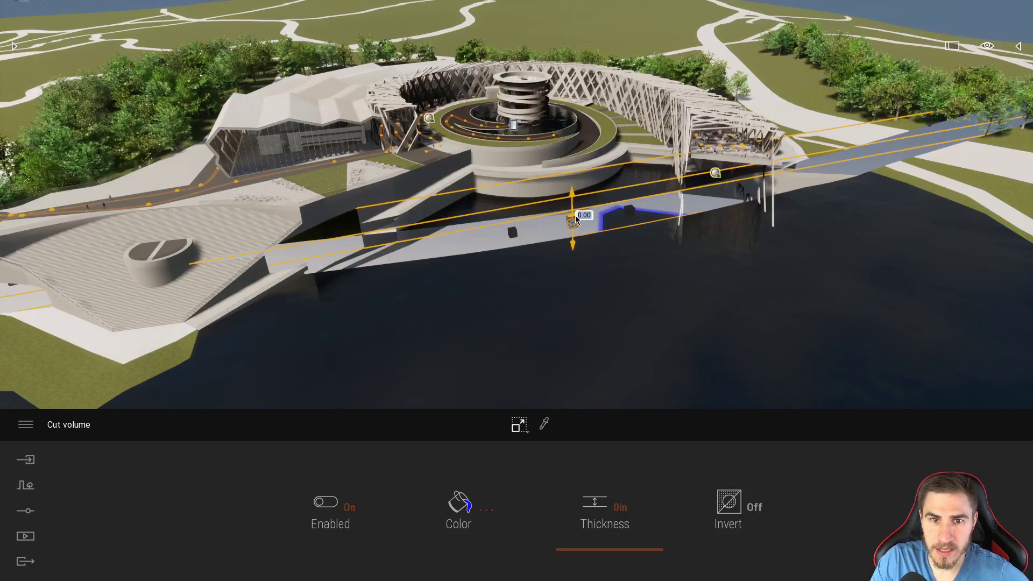
Step: Scale the section cube taller and much deeper so its volume cuts into the building's waterfront side
{"action": "left_click_drag", "start_coordinate": [576, 219], "coordinate": [584, 194]}
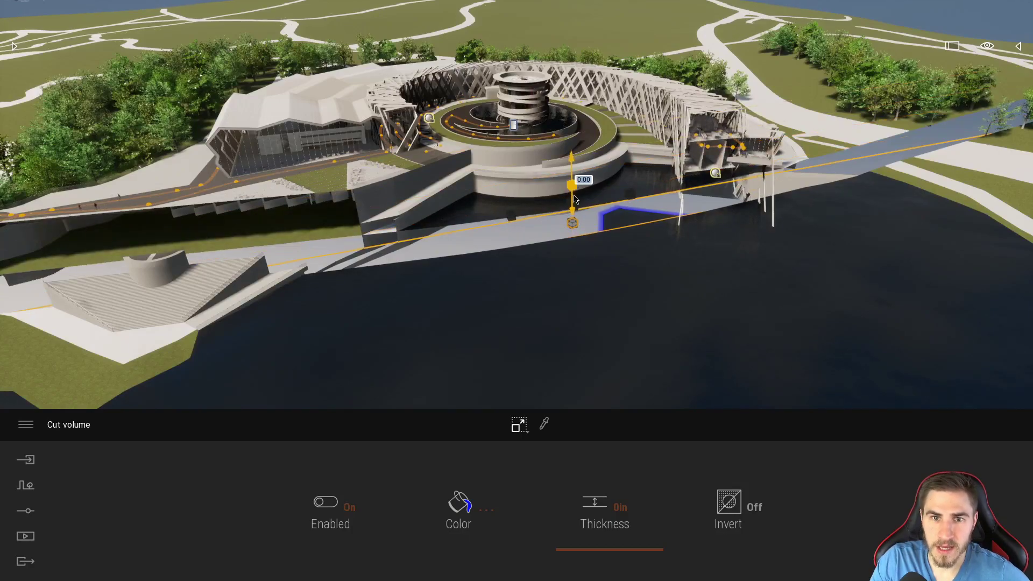
{"action": "left_click_drag", "start_coordinate": [576, 230], "coordinate": [576, 267]}
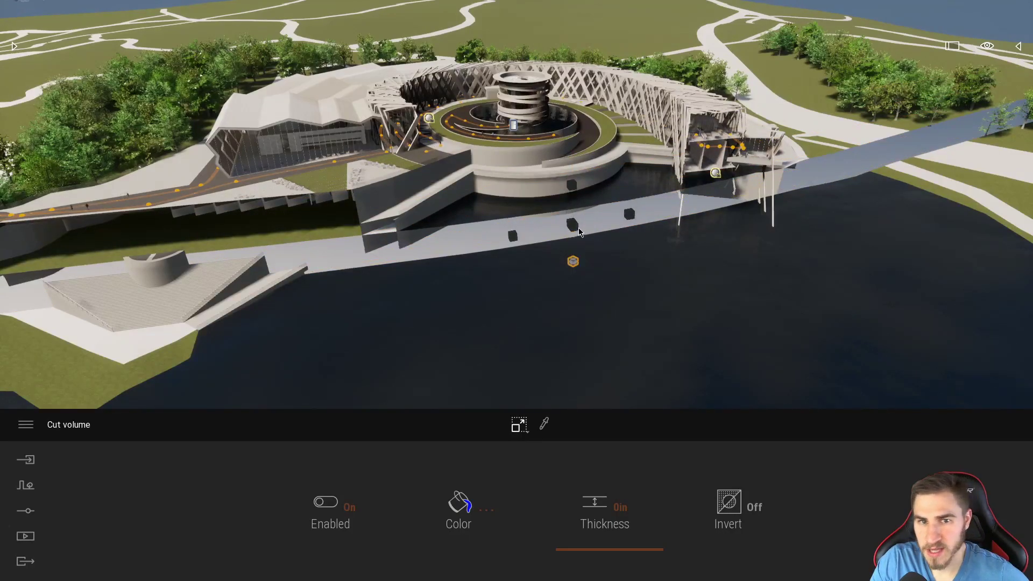
{"action": "left_click_drag", "start_coordinate": [576, 226], "coordinate": [585, 232]}
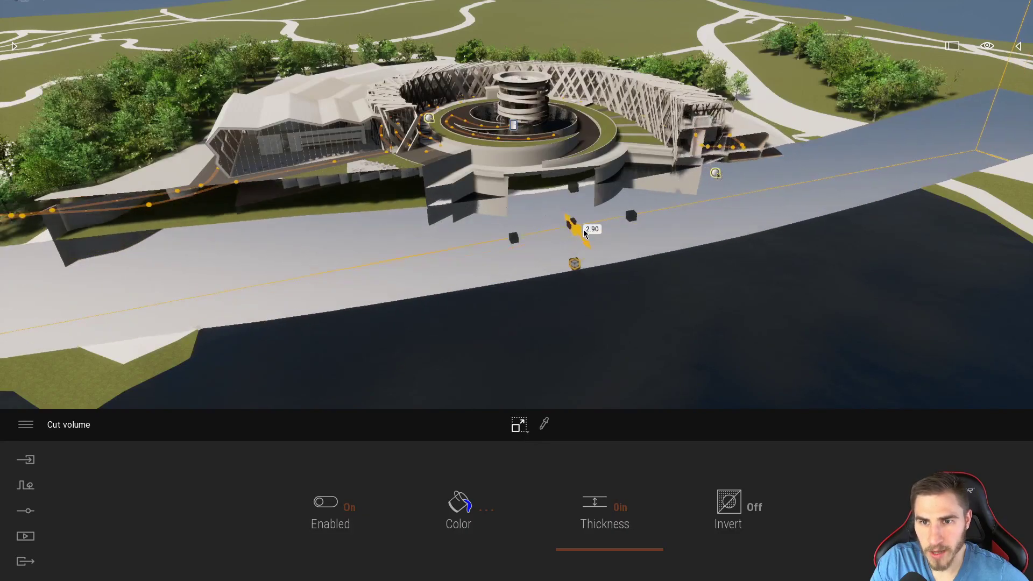
Step: Scale the section cube's height down so its upper edge sits lower above the building
{"action": "right_click_drag", "start_coordinate": [581, 246], "coordinate": [619, 238]}
{"action": "key", "text": "Tab"}
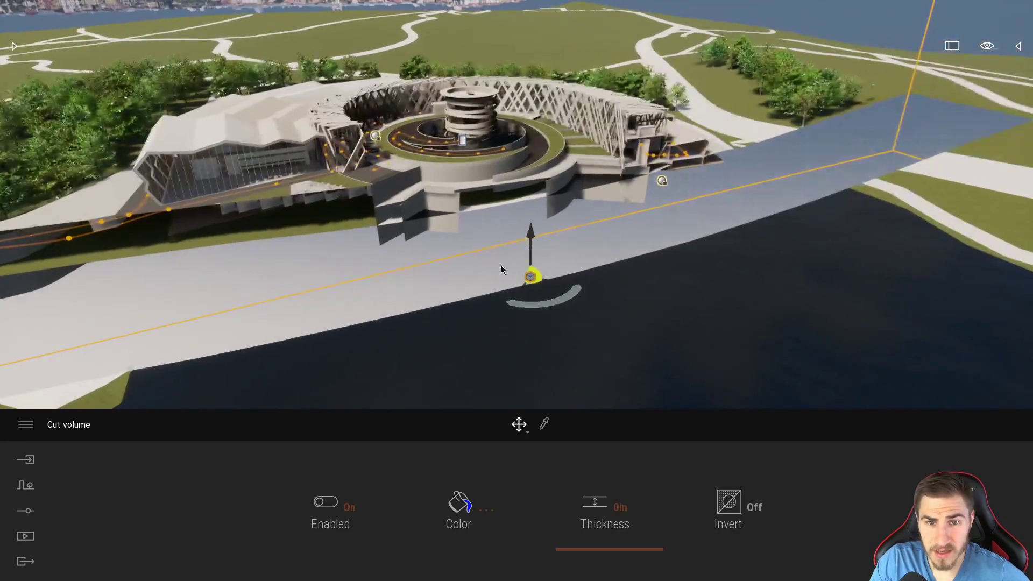
{"action": "right_click_drag", "start_coordinate": [501, 266], "coordinate": [543, 318]}
{"action": "key", "text": "Tab"}
{"action": "key", "text": "l"}
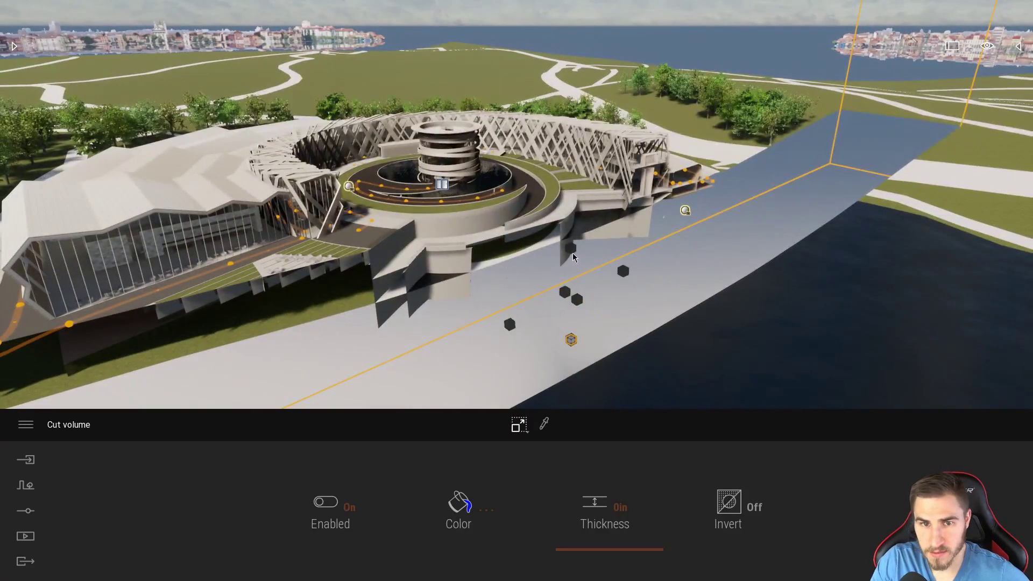
{"action": "left_click_drag", "start_coordinate": [571, 248], "coordinate": [602, 306]}
Step: Move the section cube horizontally toward the building with the move tool so it cuts through the central court
{"action": "key", "text": "m"}
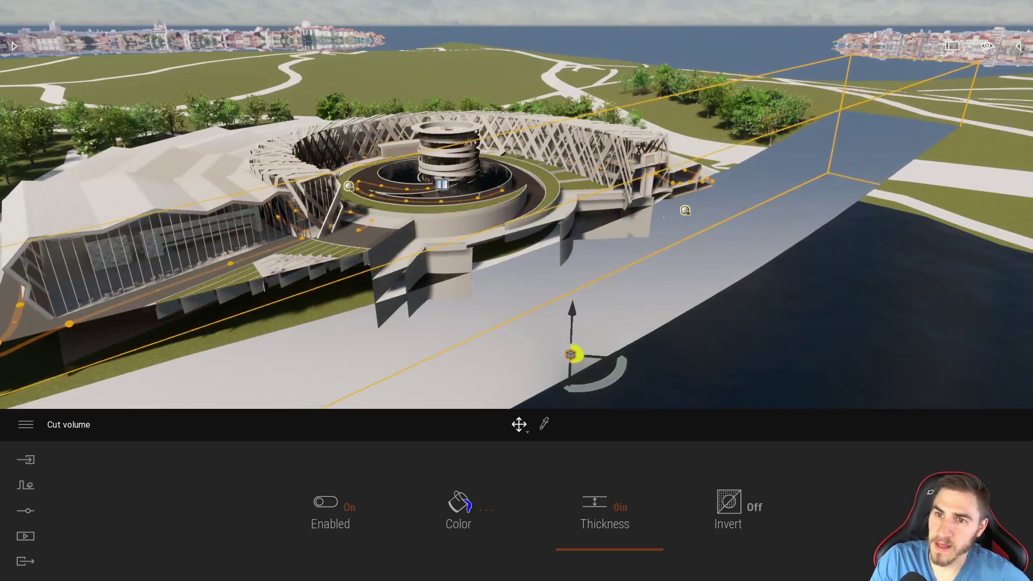
{"action": "right_click_drag", "start_coordinate": [602, 306], "coordinate": [560, 326]}
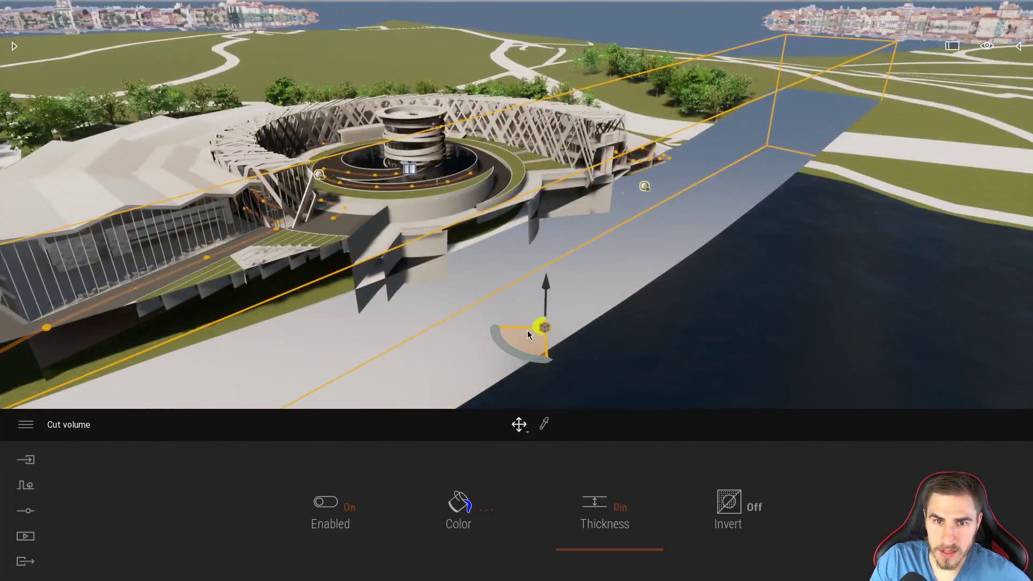
{"action": "left_click_drag", "start_coordinate": [527, 330], "coordinate": [451, 307]}
Step: Inspect the cut along the lattice walkway from close range and move the section cube farther into the building
{"action": "right_click_drag", "start_coordinate": [451, 308], "coordinate": [392, 209]}
{"action": "key", "text": "w"}
{"action": "key", "text": "w"}
{"action": "key", "text": "w"}
{"action": "key", "text": "d"}
{"action": "key", "text": "s"}
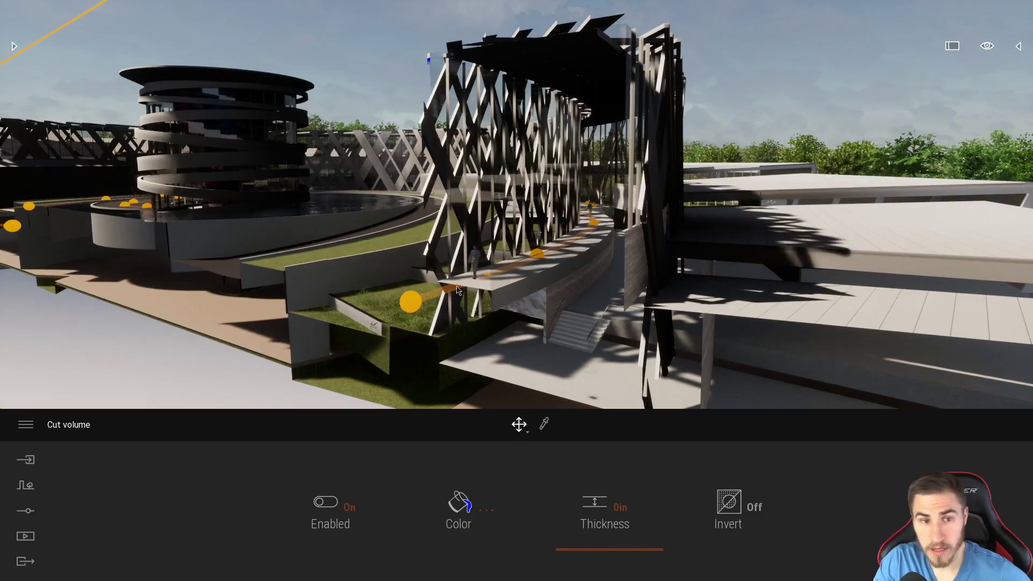
{"action": "right_click_drag", "start_coordinate": [680, 266], "coordinate": [709, 284]}
{"action": "key", "text": "w"}
{"action": "key", "text": "a"}
{"action": "key", "text": "s"}
{"action": "right_click_drag", "start_coordinate": [400, 327], "coordinate": [323, 330]}
{"action": "mouse_move", "coordinate": [264, 360]}
{"action": "left_click_drag", "start_coordinate": [283, 402], "coordinate": [340, 383]}
Step: Examine the sectioned terraces, lattice walkway, pavilion and tower from inside the cut and from above
{"action": "right_click_drag", "start_coordinate": [341, 383], "coordinate": [595, 285]}
{"action": "key", "text": "w"}
{"action": "key", "text": "a"}
{"action": "key", "text": "w"}
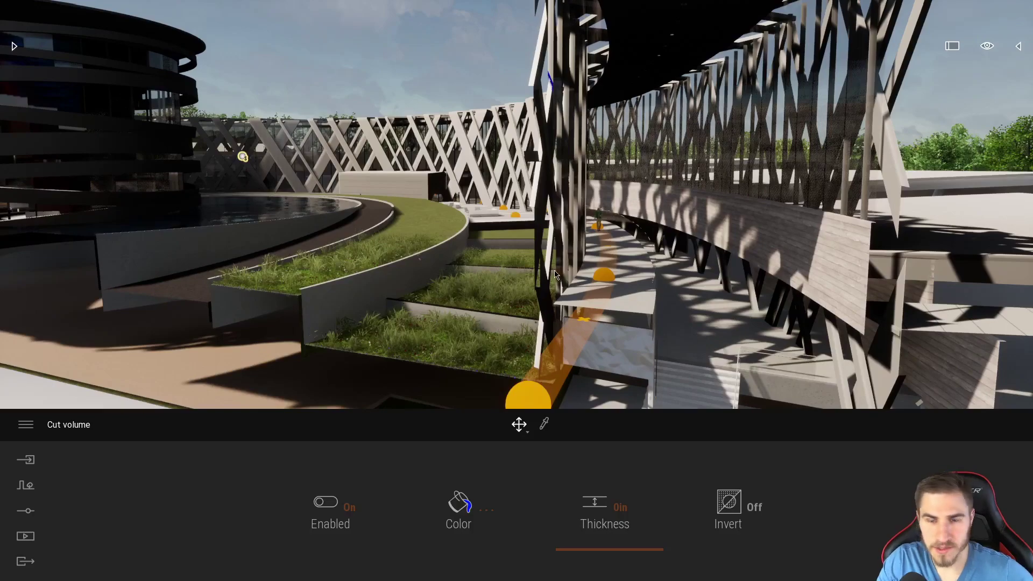
{"action": "key", "text": "s"}
{"action": "right_click_drag", "start_coordinate": [555, 275], "coordinate": [511, 263]}
{"action": "key", "text": "d"}
{"action": "key", "text": "w"}
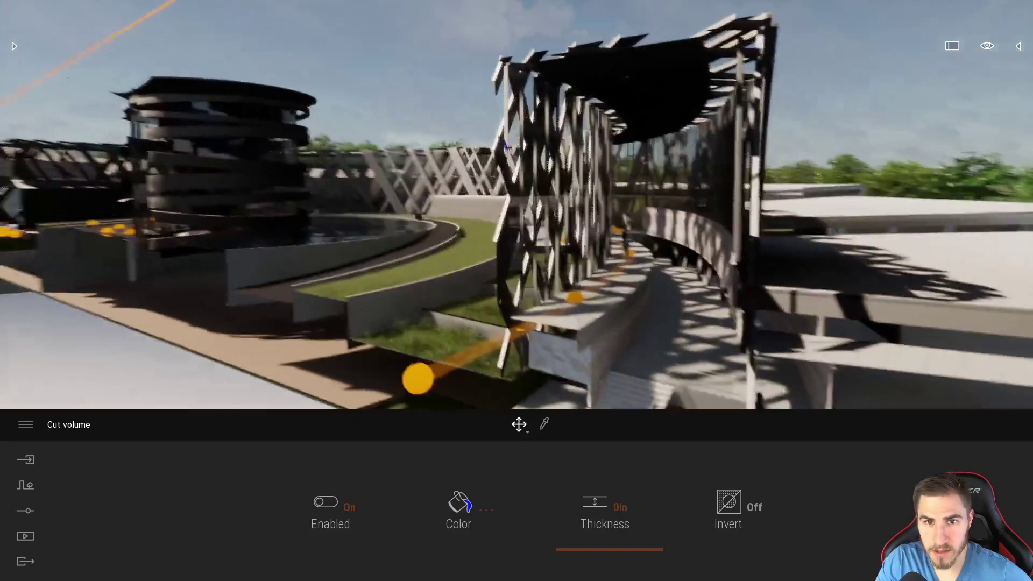
{"action": "right_click_drag", "start_coordinate": [580, 258], "coordinate": [559, 267]}
{"action": "key", "text": "w"}
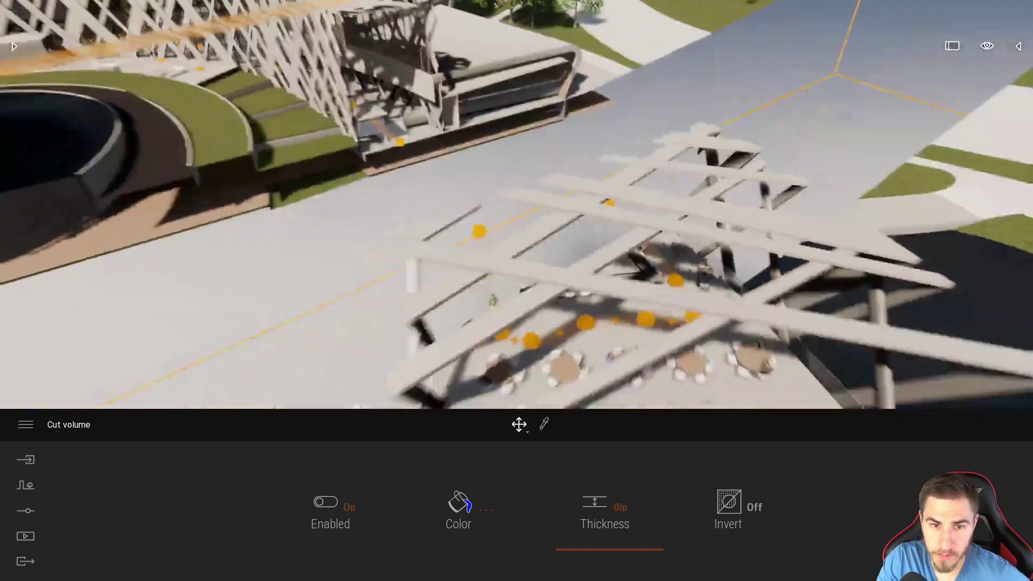
{"action": "right_click_drag", "start_coordinate": [530, 297], "coordinate": [552, 280]}
{"action": "key", "text": "a"}
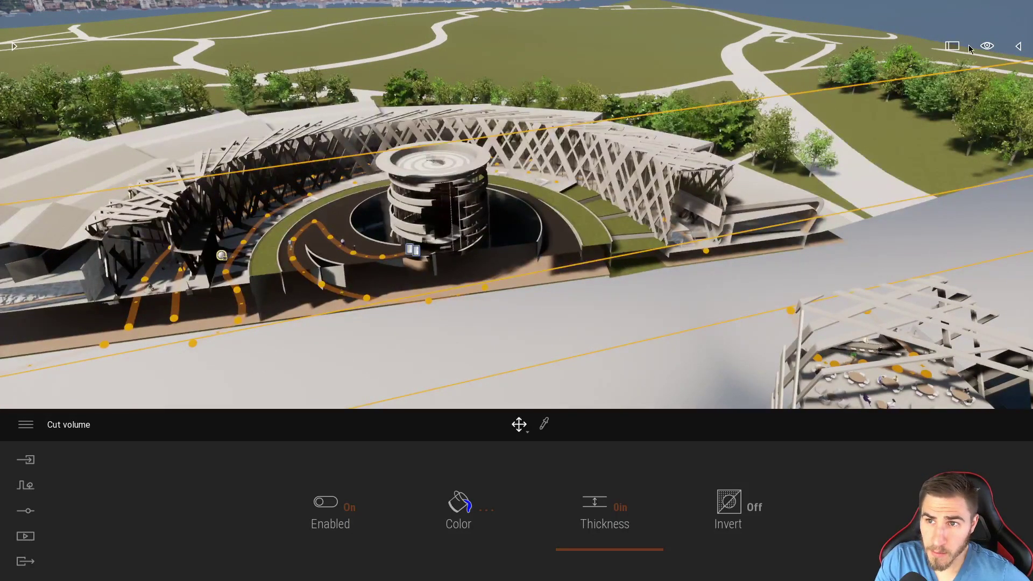
Step: Switch the viewport from perspective to one of the preset directional views
{"action": "mouse_move", "coordinate": [989, 47]}
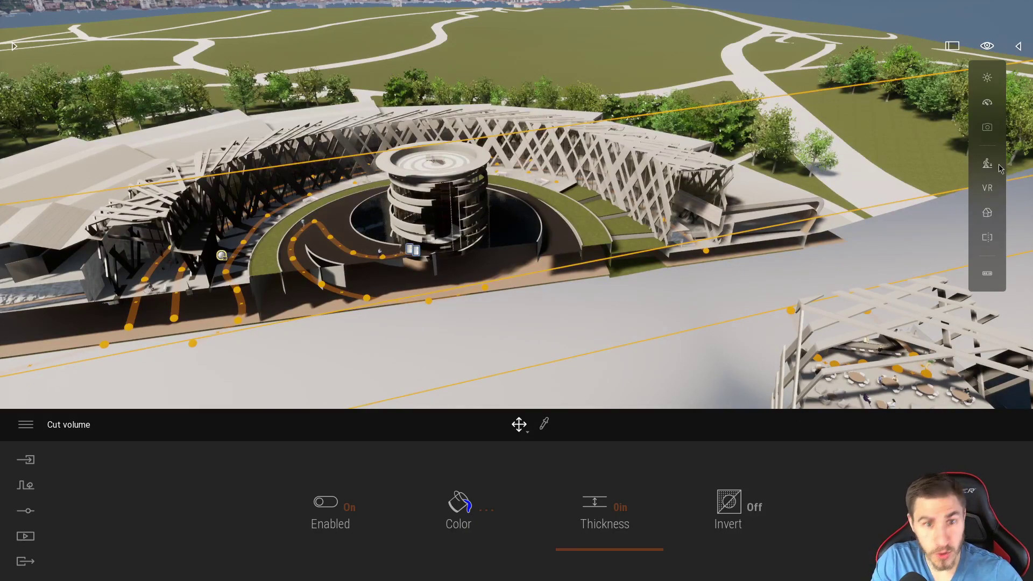
{"action": "mouse_move", "coordinate": [985, 44]}
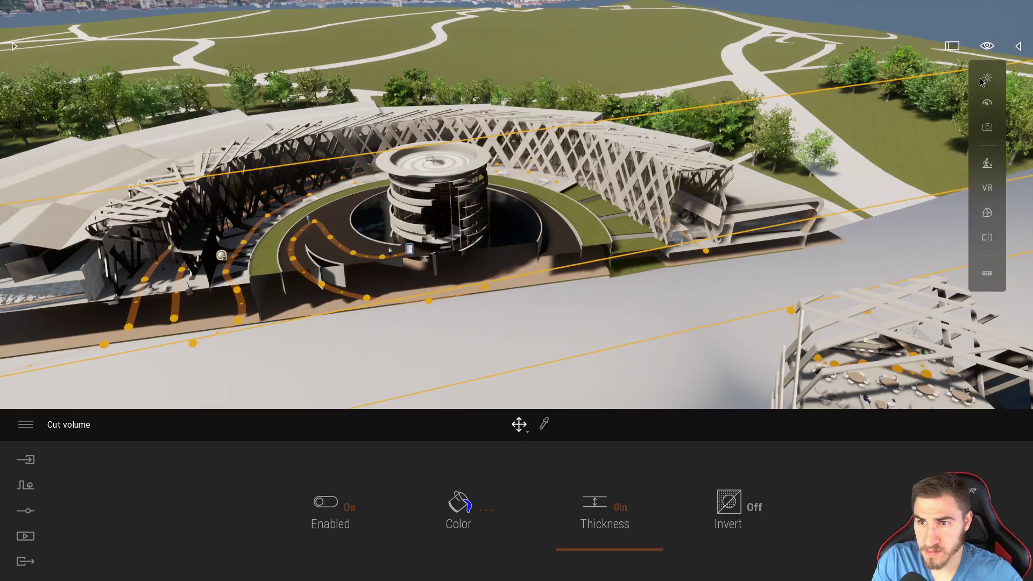
{"action": "mouse_move", "coordinate": [984, 212]}
{"action": "left_click", "coordinate": [940, 281]}
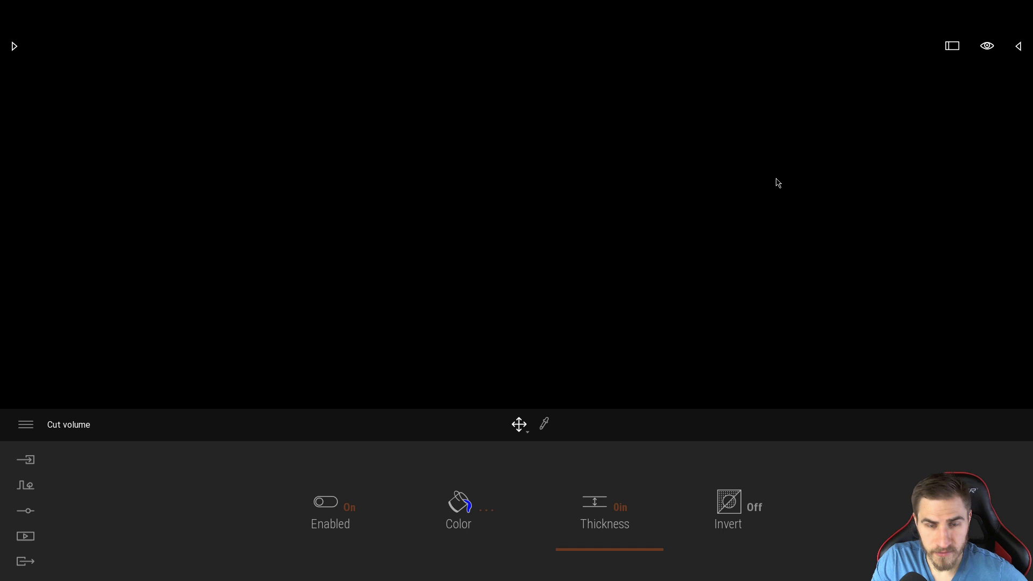
Step: Open the scene list, focus the view on Metal - Stainless Steel and examine the sectioned building in the preset view
{"action": "left_click", "coordinate": [1019, 47]}
{"action": "scroll", "coordinate": [910, 226], "scroll_direction": "up", "scroll_amount": 10}
{"action": "left_click", "coordinate": [927, 168]}
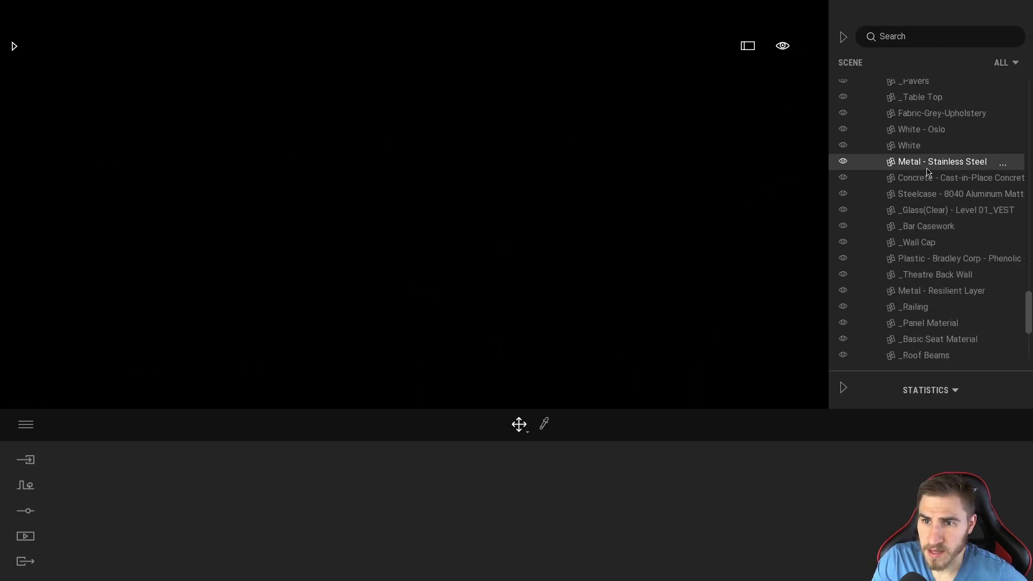
{"action": "key", "text": "f"}
{"action": "scroll", "coordinate": [543, 256], "scroll_direction": "down", "scroll_amount": 8}
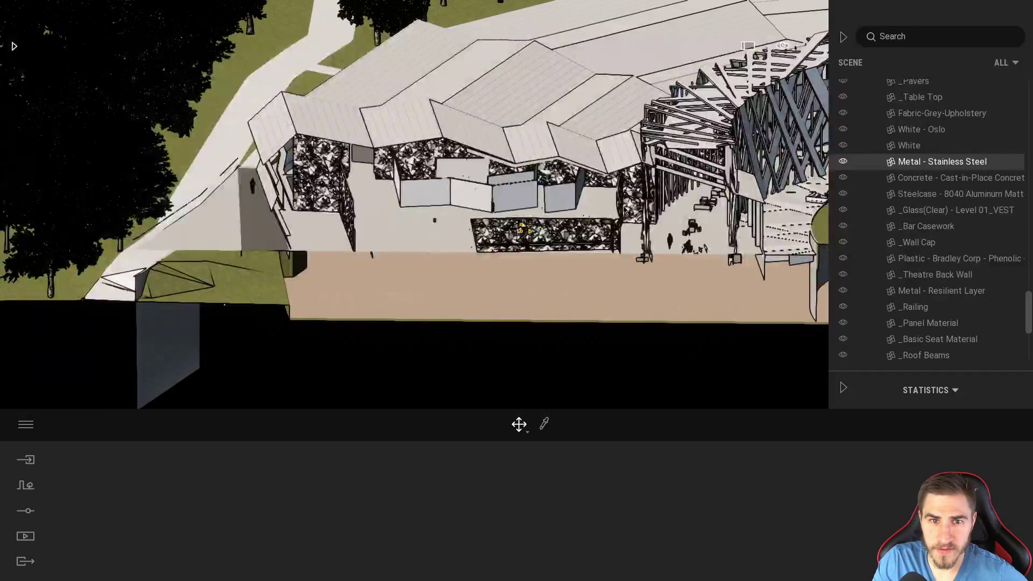
{"action": "scroll", "coordinate": [654, 194], "scroll_direction": "down", "scroll_amount": 10}
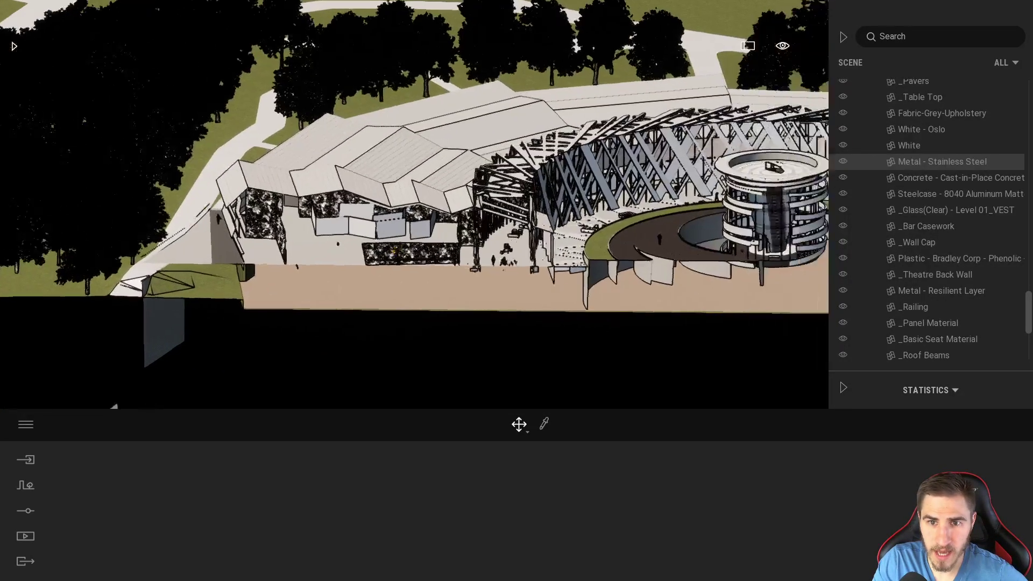
{"action": "middle_click_drag", "start_coordinate": [670, 198], "coordinate": [567, 204]}
{"action": "middle_click_drag", "start_coordinate": [804, 214], "coordinate": [722, 233]}
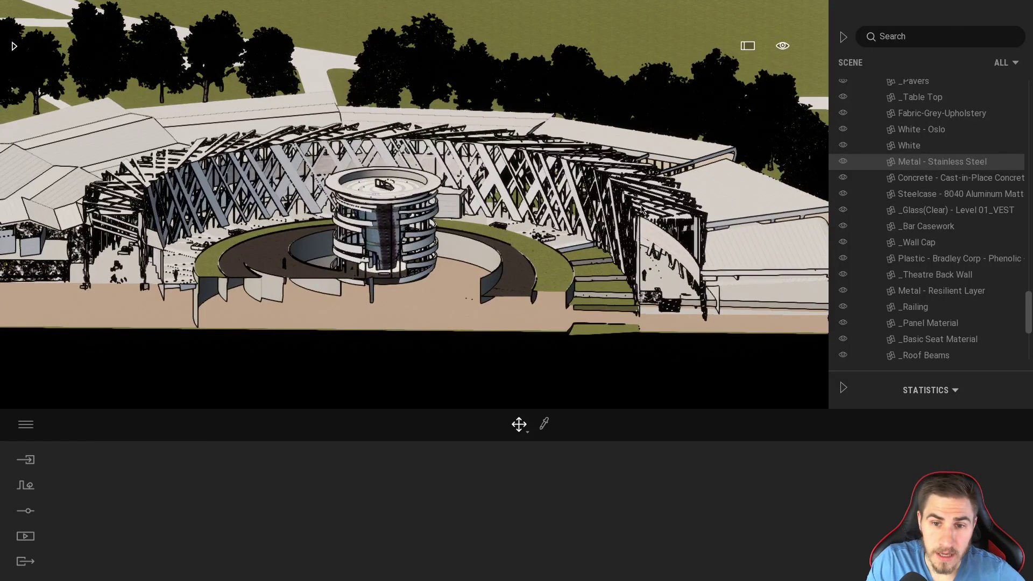
{"action": "scroll", "coordinate": [642, 210], "scroll_direction": "up", "scroll_amount": 10}
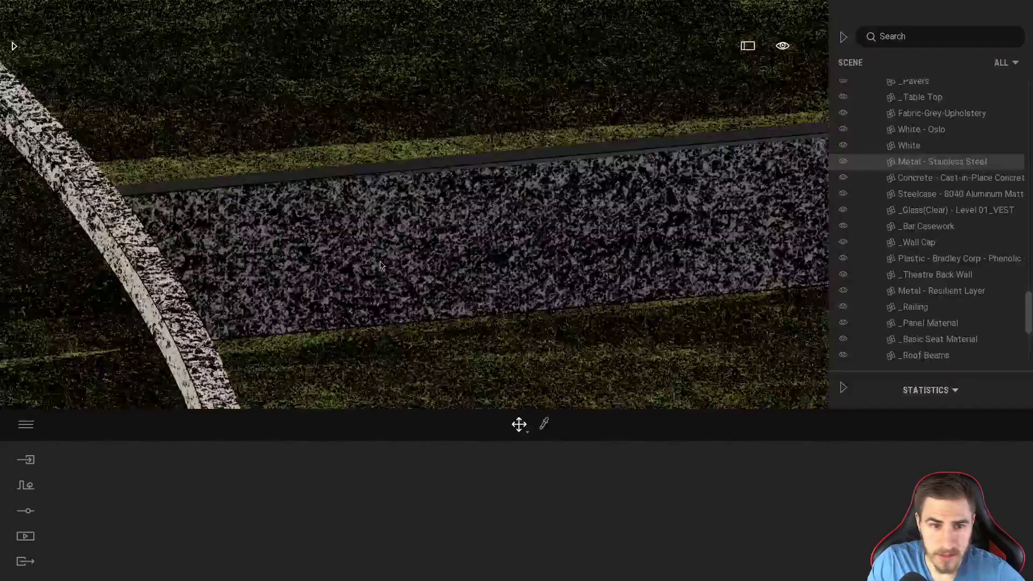
{"action": "scroll", "coordinate": [380, 265], "scroll_direction": "down", "scroll_amount": 10}
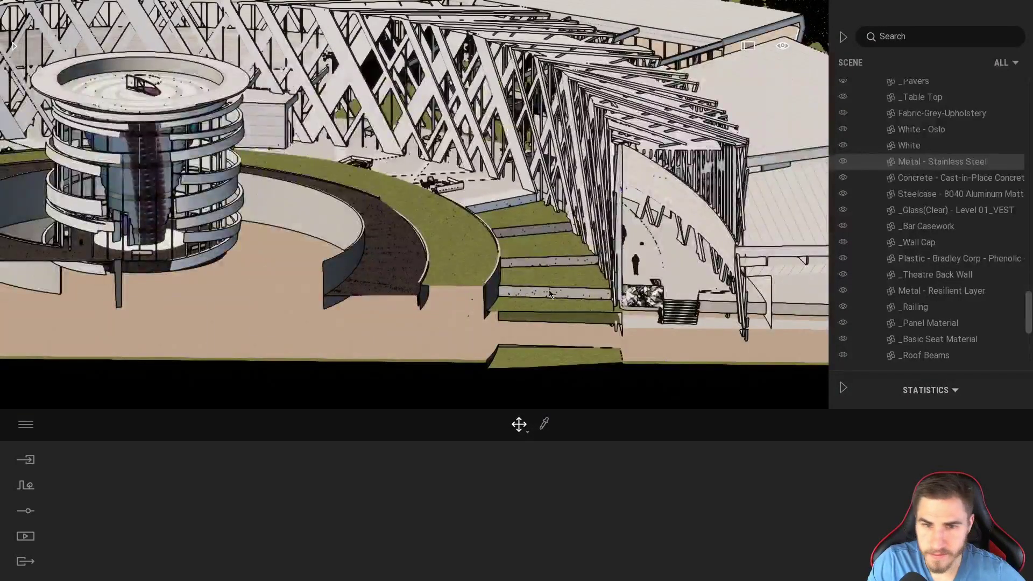
{"action": "middle_click_drag", "start_coordinate": [505, 243], "coordinate": [469, 262]}
{"action": "scroll", "coordinate": [641, 227], "scroll_direction": "down", "scroll_amount": 5}
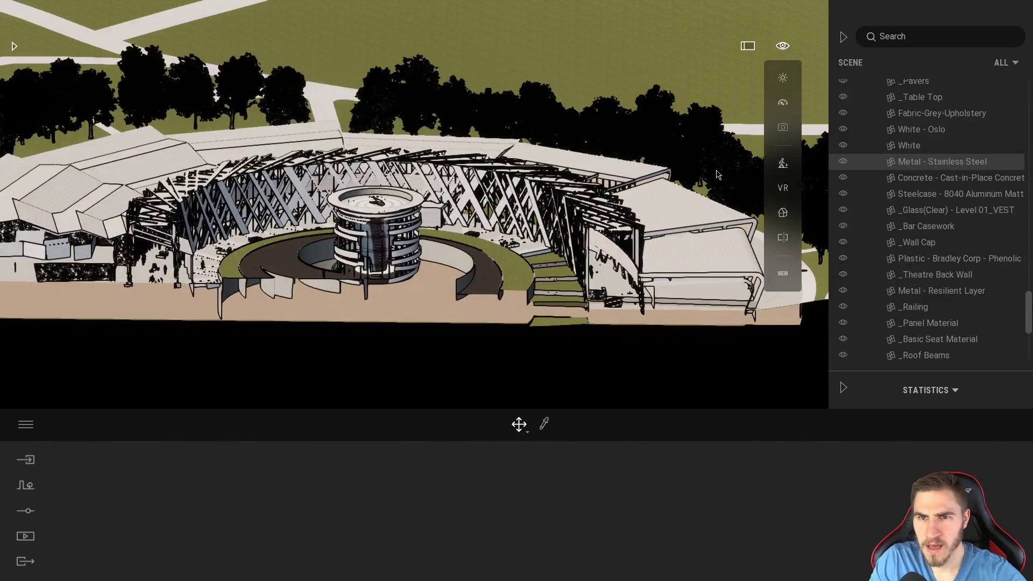
Step: Switch to a different preset directional view and frame the selected Metal - Stainless Steel with its surroundings
{"action": "mouse_move", "coordinate": [784, 50]}
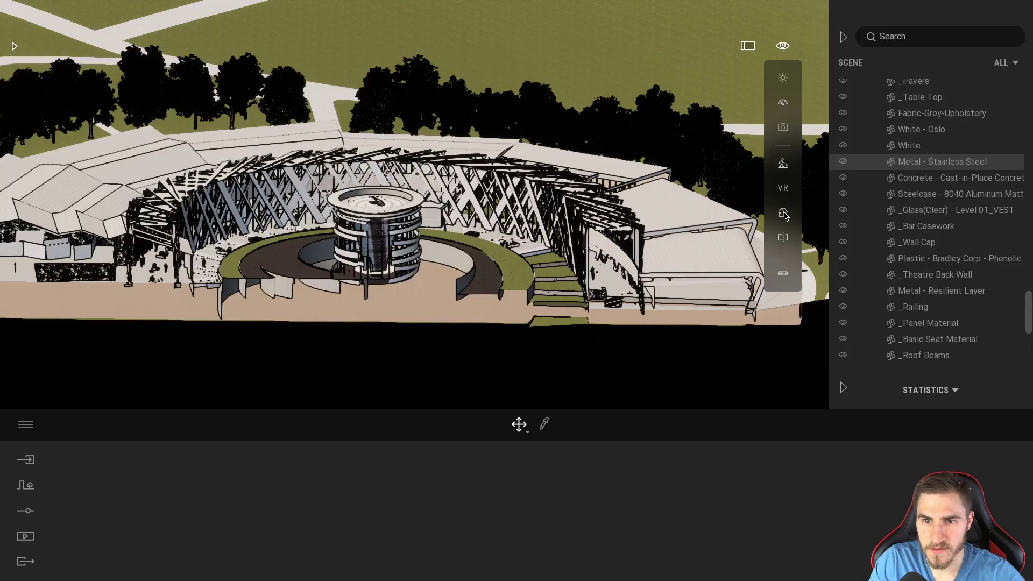
{"action": "mouse_move", "coordinate": [784, 216]}
{"action": "left_click", "coordinate": [713, 248]}
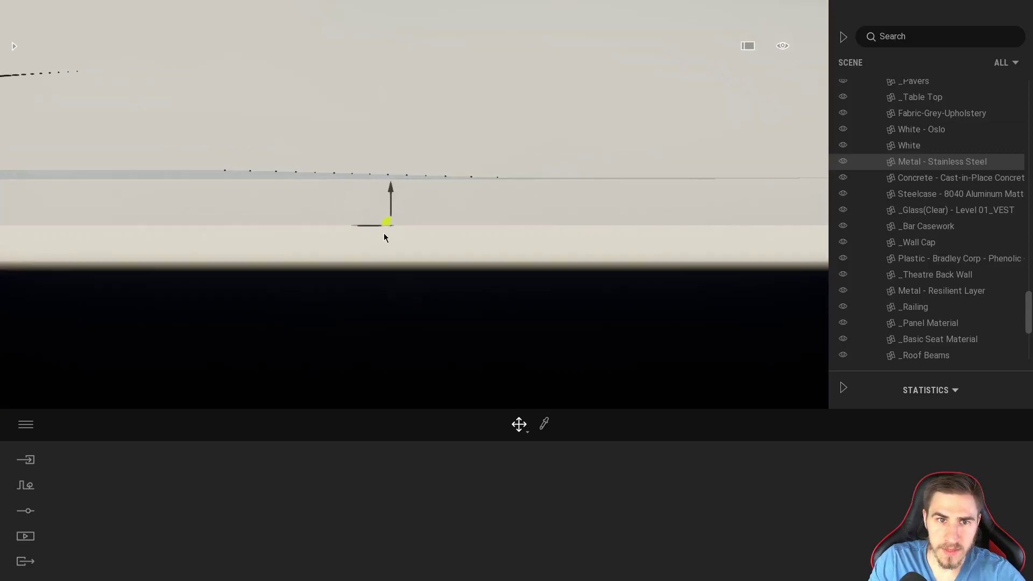
{"action": "key", "text": "f"}
{"action": "scroll", "coordinate": [440, 291], "scroll_direction": "down", "scroll_amount": 8}
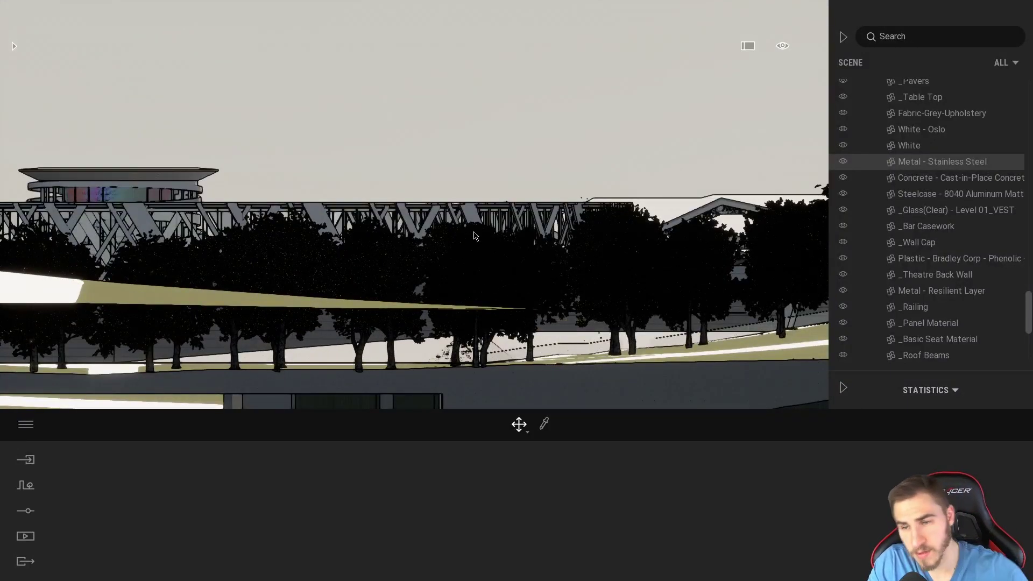
Step: Return the viewport to the perspective view
{"action": "left_click", "coordinate": [782, 46]}
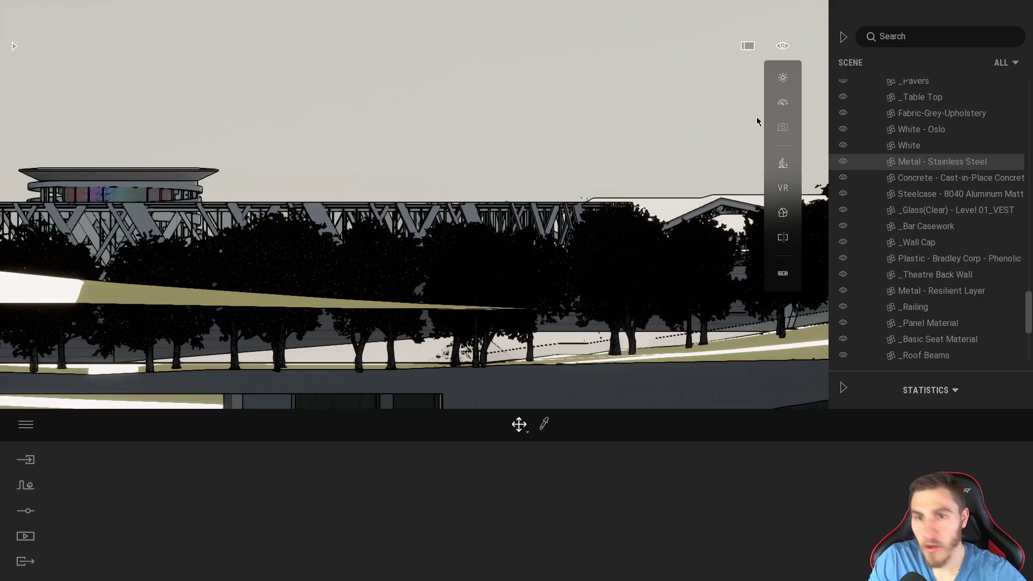
{"action": "left_click", "coordinate": [783, 213]}
{"action": "left_click", "coordinate": [708, 232]}
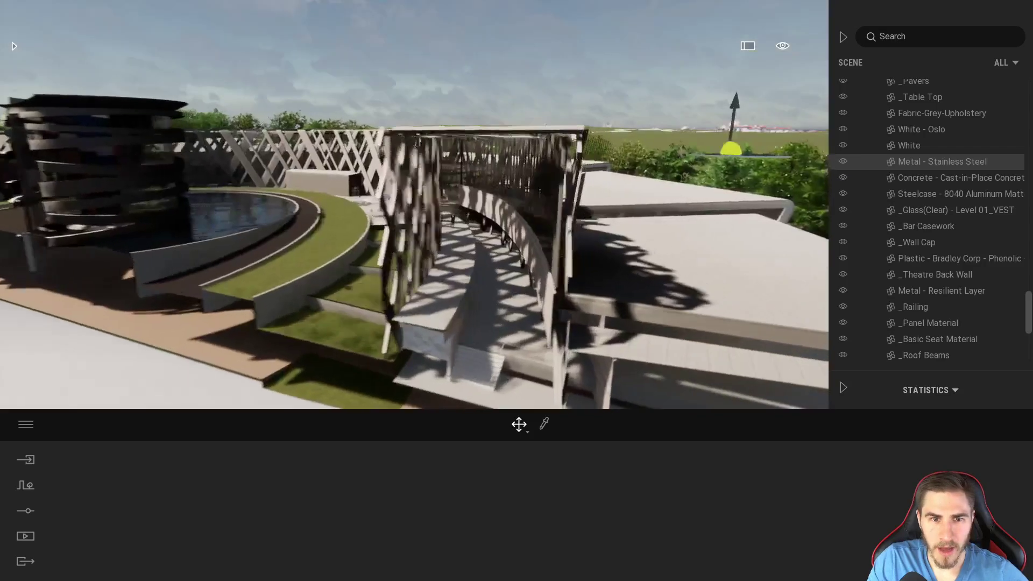
Step: Examine the sectioned building in perspective, from close beside the lattice canopy out to an overview of the whole site
{"action": "mouse_move", "coordinate": [536, 289]}
{"action": "right_mouse_down"}
{"action": "mouse_move", "coordinate": [539, 344]}
{"action": "mouse_move", "coordinate": [536, 289]}
{"action": "right_mouse_up"}
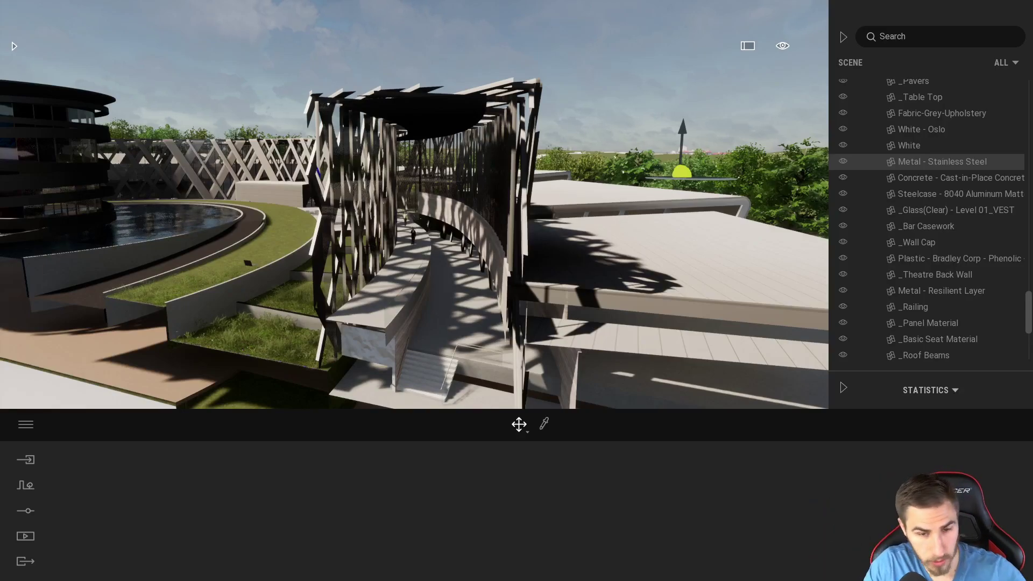
{"action": "mouse_move", "coordinate": [554, 263]}
{"action": "right_mouse_down"}
{"action": "mouse_move", "coordinate": [549, 323]}
{"action": "mouse_move", "coordinate": [531, 269]}
{"action": "mouse_move", "coordinate": [554, 263]}
{"action": "right_mouse_up"}
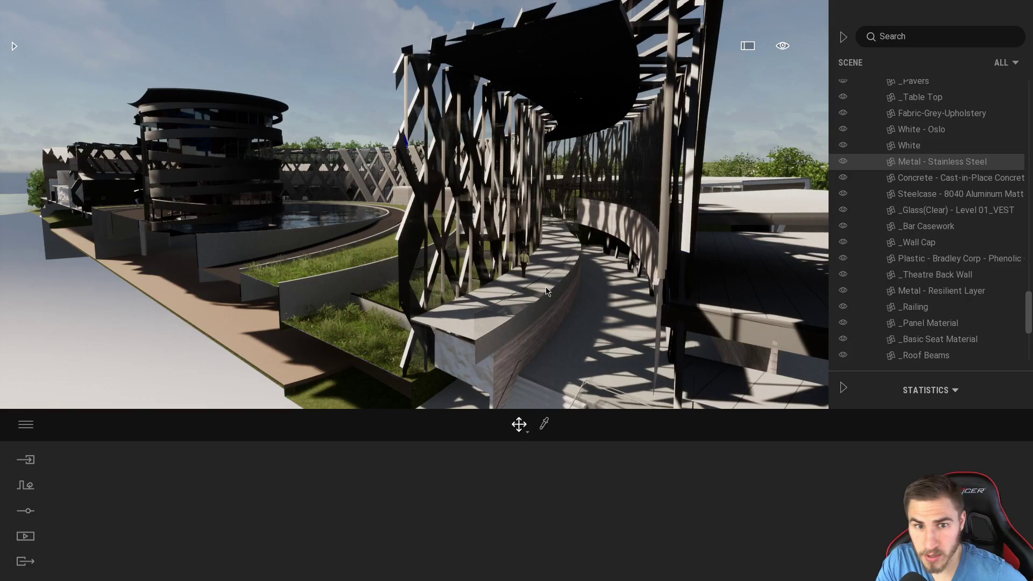
{"action": "key", "text": "w"}
{"action": "mouse_move", "coordinate": [453, 294]}
{"action": "right_mouse_down"}
{"action": "mouse_move", "coordinate": [440, 287]}
{"action": "mouse_move", "coordinate": [480, 310]}
{"action": "mouse_move", "coordinate": [507, 269]}
{"action": "mouse_move", "coordinate": [457, 269]}
{"action": "mouse_move", "coordinate": [486, 292]}
{"action": "mouse_move", "coordinate": [494, 286]}
{"action": "mouse_move", "coordinate": [474, 270]}
{"action": "mouse_move", "coordinate": [450, 267]}
{"action": "mouse_move", "coordinate": [449, 284]}
{"action": "right_mouse_up"}
{"action": "key", "text": "s"}
{"action": "key", "text": "w"}
{"action": "key", "text": "s"}
{"action": "scroll", "coordinate": [521, 296], "scroll_direction": "down", "scroll_amount": 3}
{"action": "key", "text": "w"}
{"action": "key", "text": "s"}
{"action": "key", "text": "s"}
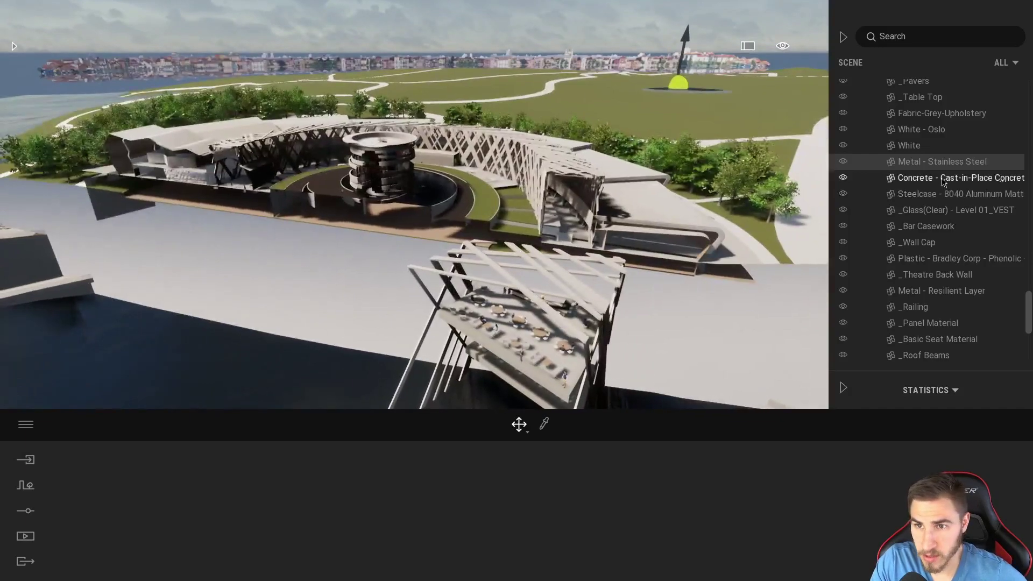
Step: Select the Section Cube in the scene list and move it toward the building so the cut reaches the round tower
{"action": "left_click_drag", "start_coordinate": [1024, 319], "coordinate": [1029, 358]}
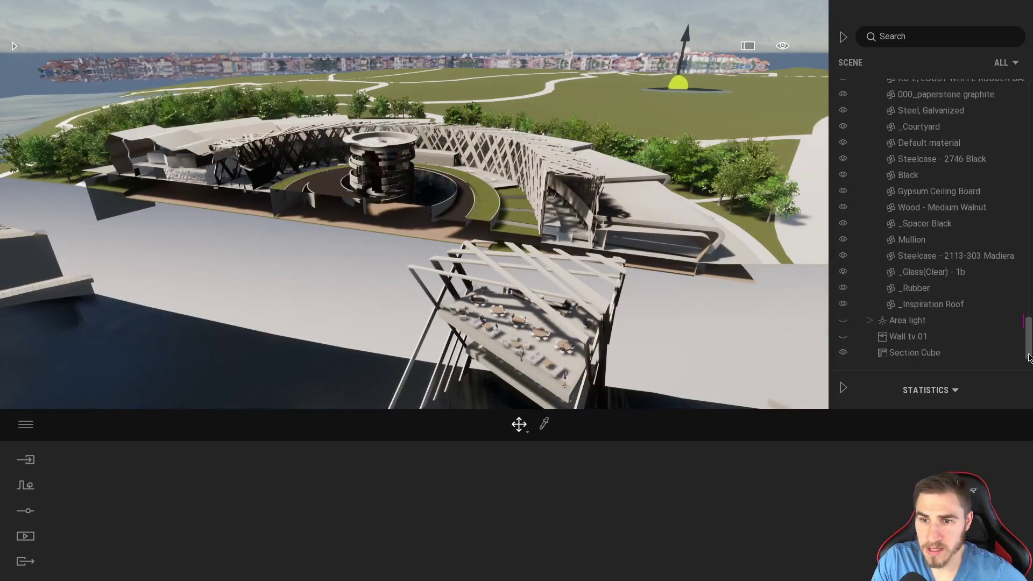
{"action": "left_click", "coordinate": [926, 354]}
{"action": "left_click", "coordinate": [843, 37]}
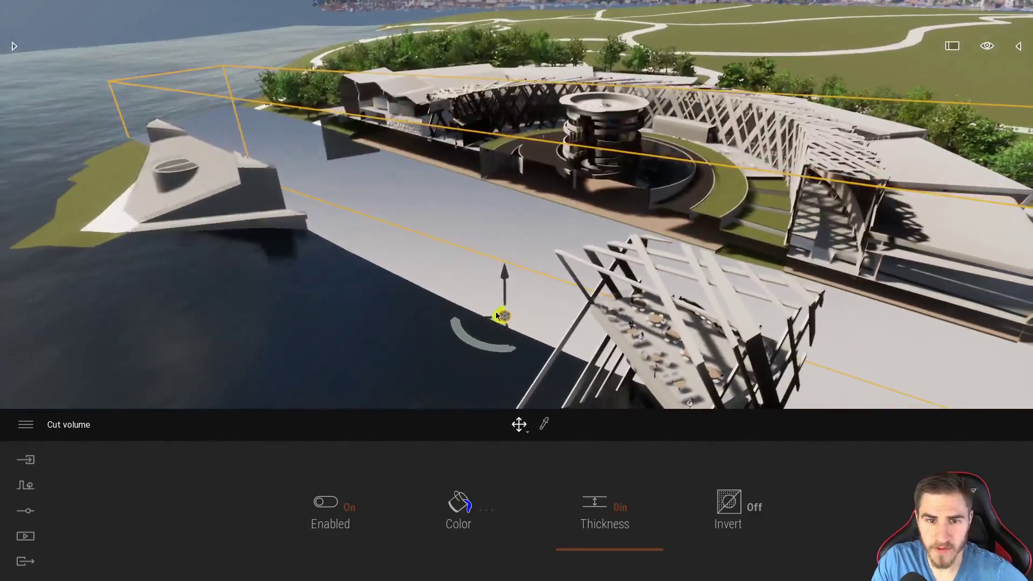
{"action": "mouse_move", "coordinate": [490, 324]}
{"action": "left_mouse_down"}
{"action": "mouse_move", "coordinate": [508, 306]}
{"action": "mouse_move", "coordinate": [497, 311]}
{"action": "left_mouse_up"}
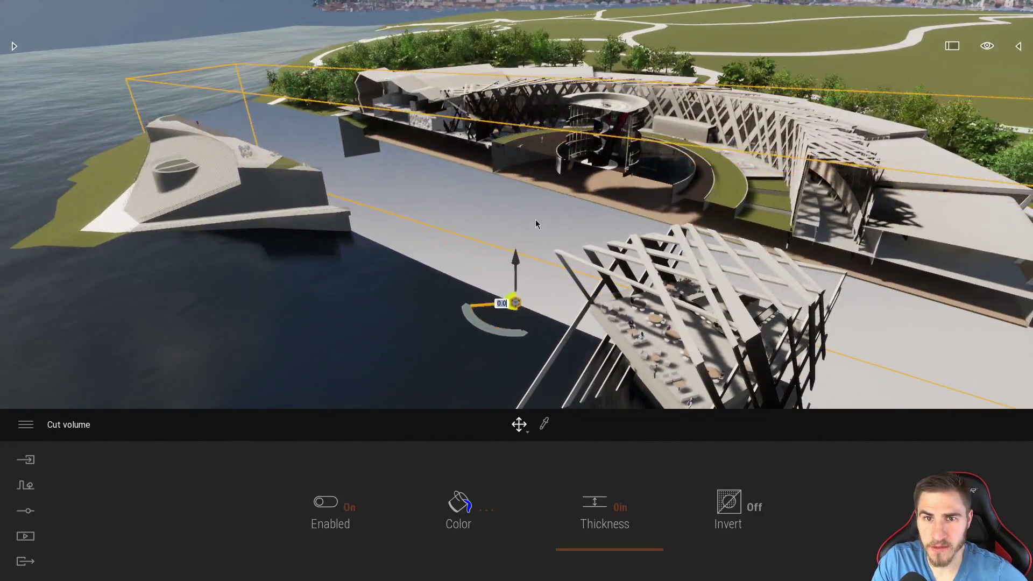
Step: View the new cut through the tower up close and turn on Invert for the Section Cube
{"action": "right_click_drag", "start_coordinate": [535, 220], "coordinate": [648, 256]}
{"action": "key", "text": "w"}
{"action": "key", "text": "w"}
{"action": "key", "text": "s"}
{"action": "key", "text": "s"}
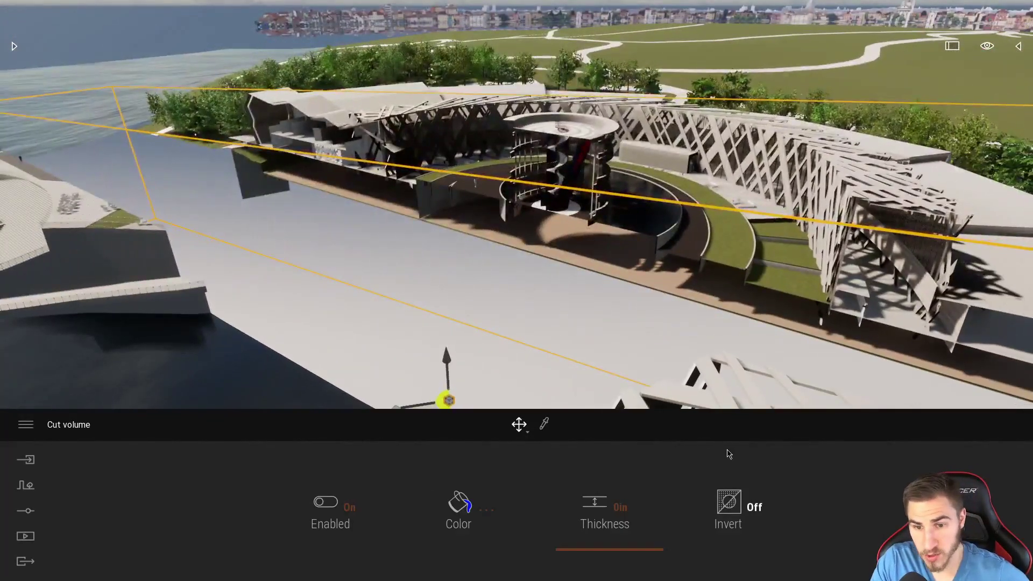
{"action": "left_click", "coordinate": [730, 502]}
Step: Frame the inverted section from farther away and move the Section Cube horizontally across the building
{"action": "key", "text": "w"}
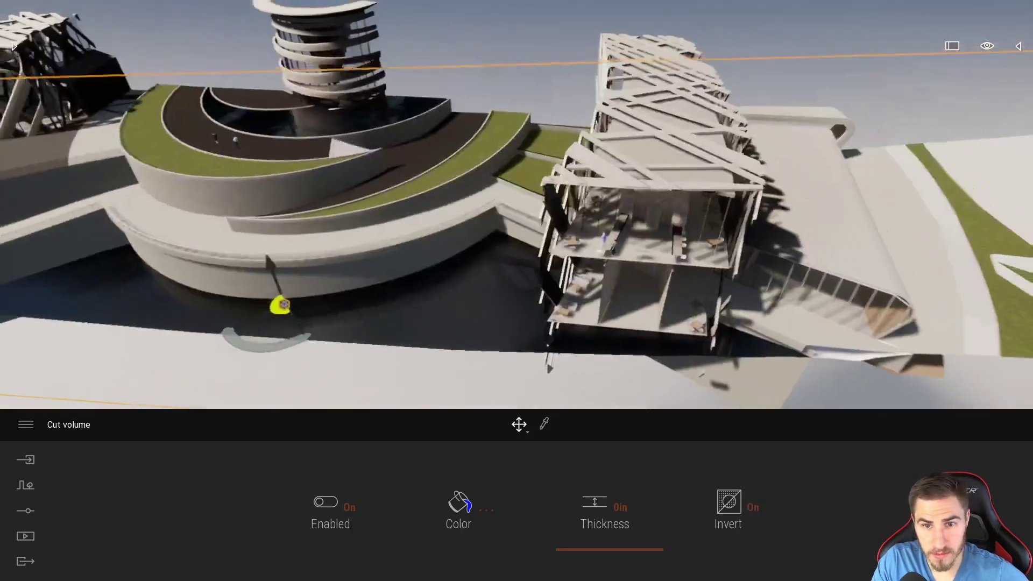
{"action": "key", "text": "s"}
{"action": "right_click_drag", "start_coordinate": [592, 215], "coordinate": [533, 262]}
{"action": "key", "text": "s"}
{"action": "key", "text": "space"}
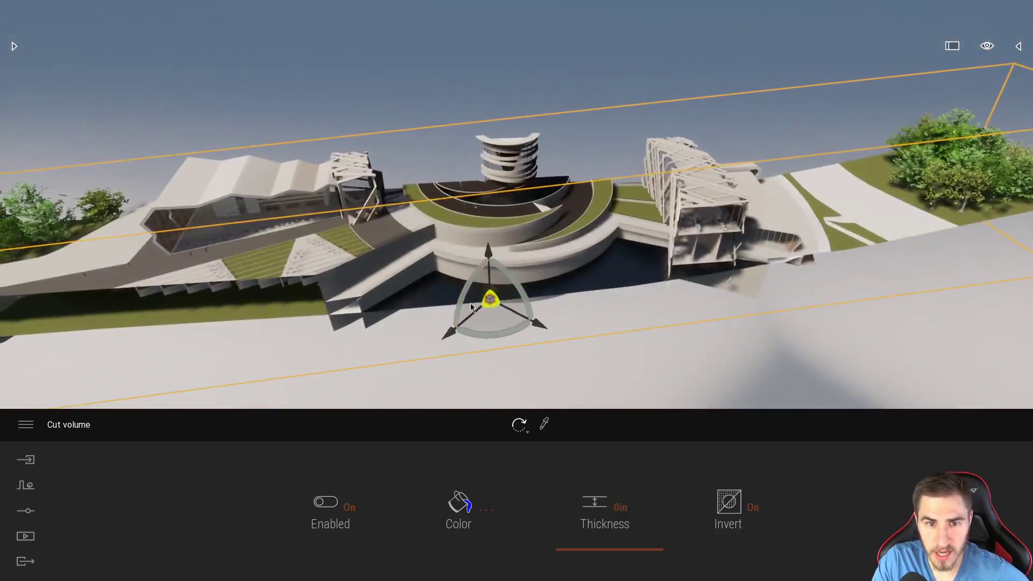
{"action": "key", "text": "space"}
{"action": "key", "text": "space"}
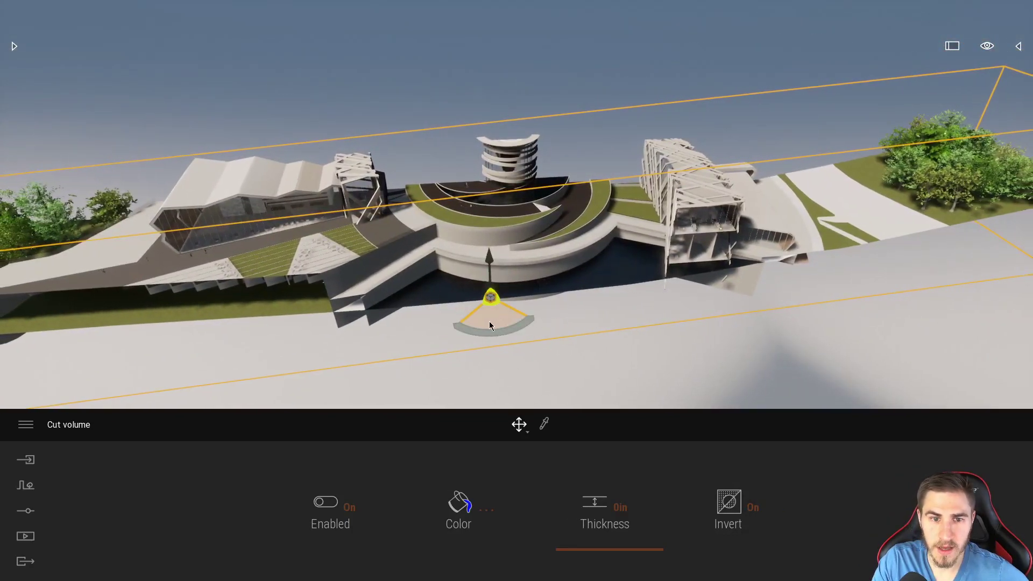
{"action": "left_click_drag", "start_coordinate": [489, 321], "coordinate": [644, 277]}
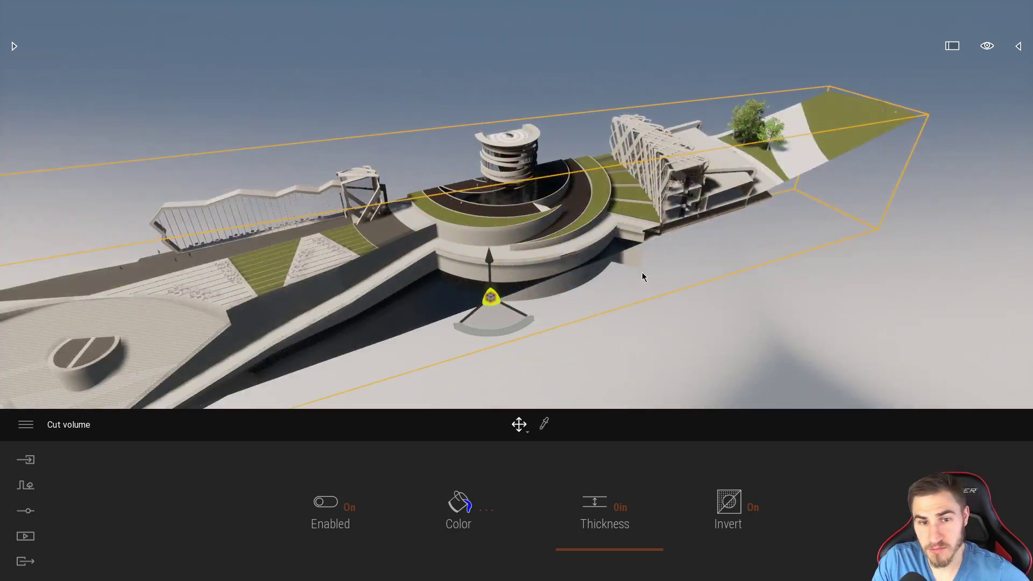
Step: Scale the Section Cube along its long axis to about 0.59 to shorten the volume around the building
{"action": "right_click_drag", "start_coordinate": [653, 322], "coordinate": [623, 330]}
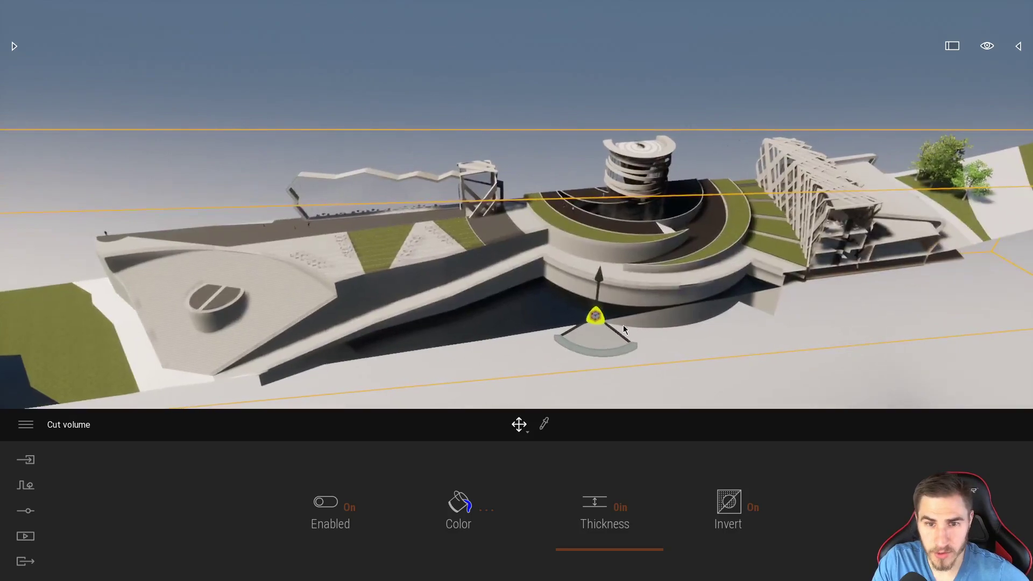
{"action": "key", "text": "space"}
{"action": "key", "text": "space"}
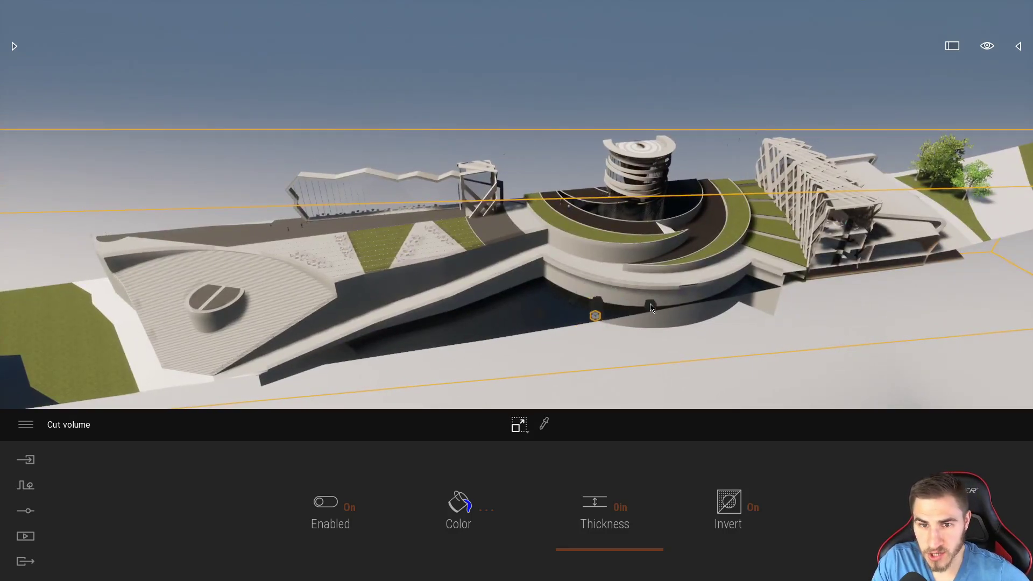
{"action": "left_click_drag", "start_coordinate": [650, 308], "coordinate": [607, 310]}
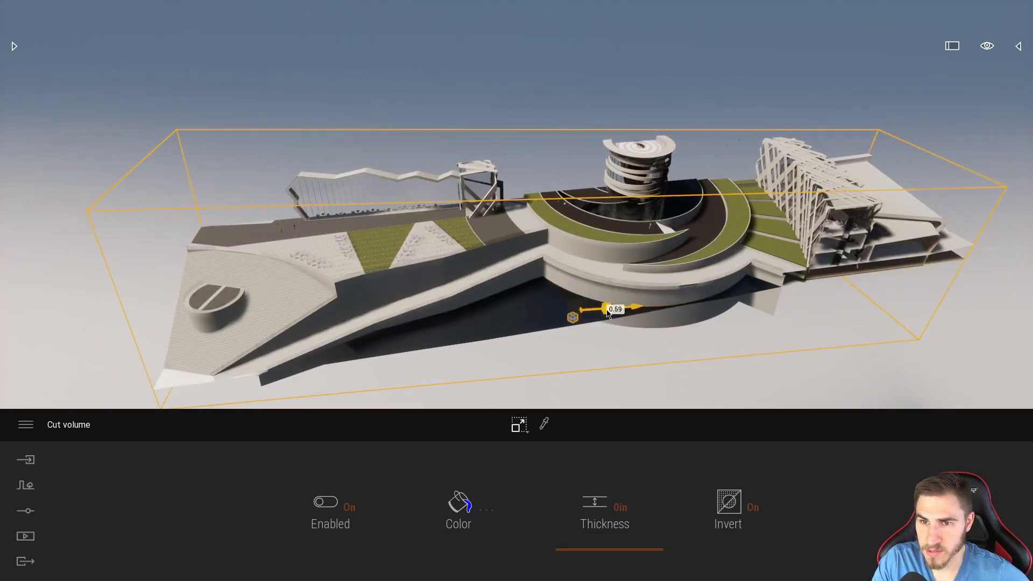
Step: Inspect the isolated part of the building, then select the round tower's spiral bands and focus the view on them
{"action": "right_click_drag", "start_coordinate": [607, 310], "coordinate": [492, 314]}
{"action": "key", "text": "w"}
{"action": "key", "text": "d"}
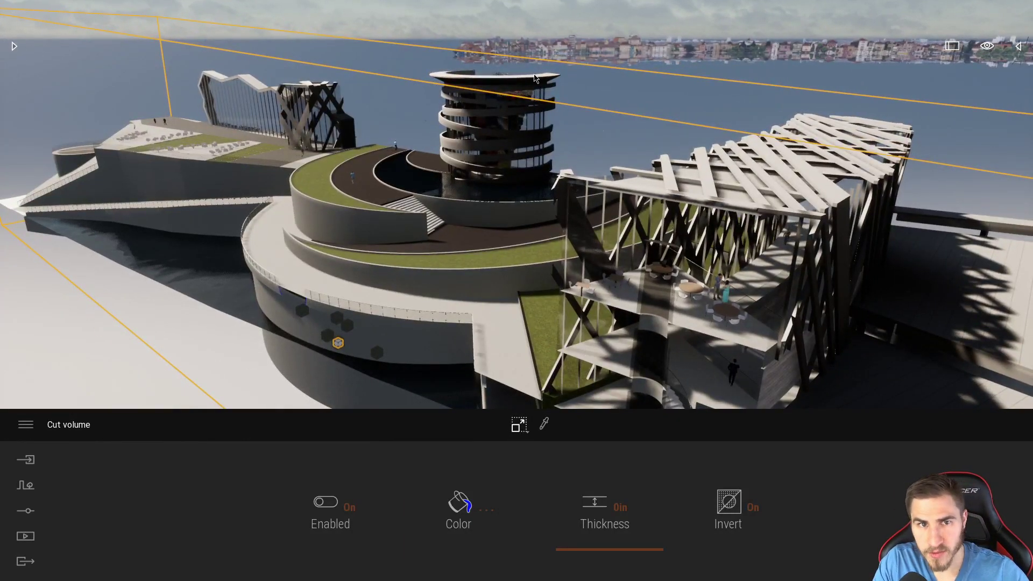
{"action": "key", "text": "w"}
{"action": "key", "text": "a"}
{"action": "right_click_drag", "start_coordinate": [465, 84], "coordinate": [461, 58]}
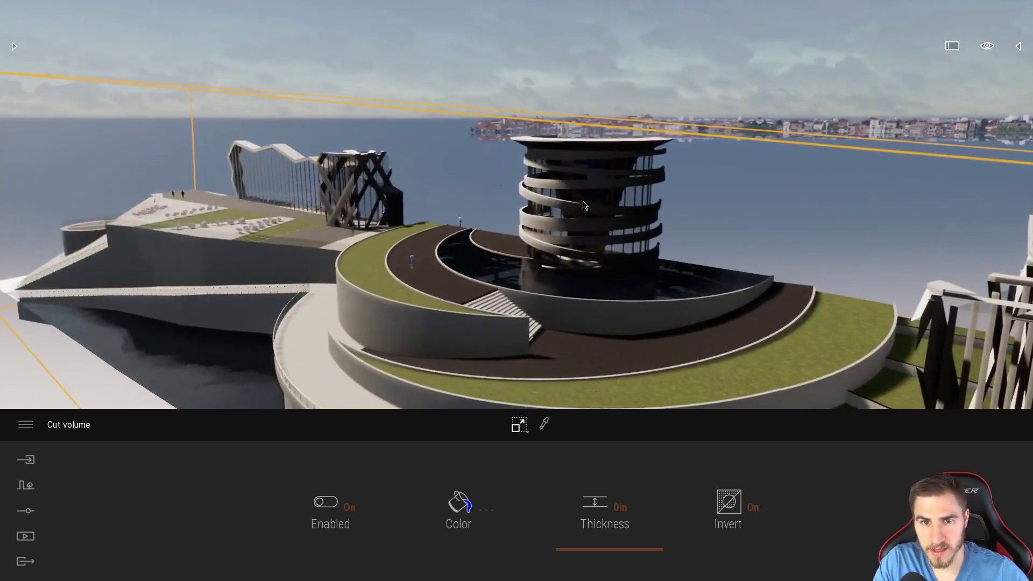
{"action": "left_click", "coordinate": [590, 210]}
{"action": "key", "text": "f"}
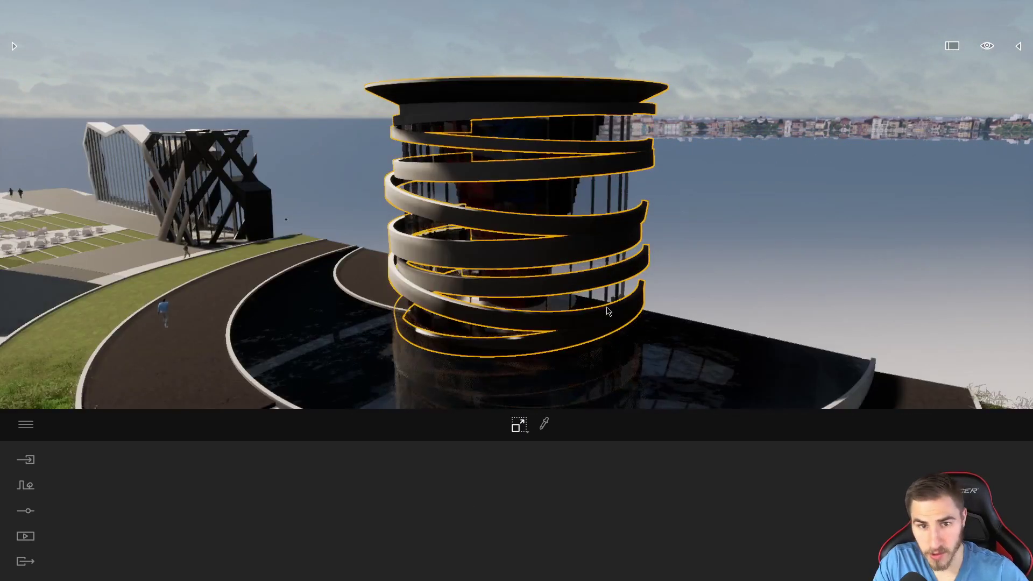
Step: Examine the tower and its surrounding terraces from several angles and from farther away
{"action": "scroll", "coordinate": [590, 231], "scroll_direction": "down", "scroll_amount": 2}
{"action": "right_click_drag", "start_coordinate": [590, 230], "coordinate": [654, 260]}
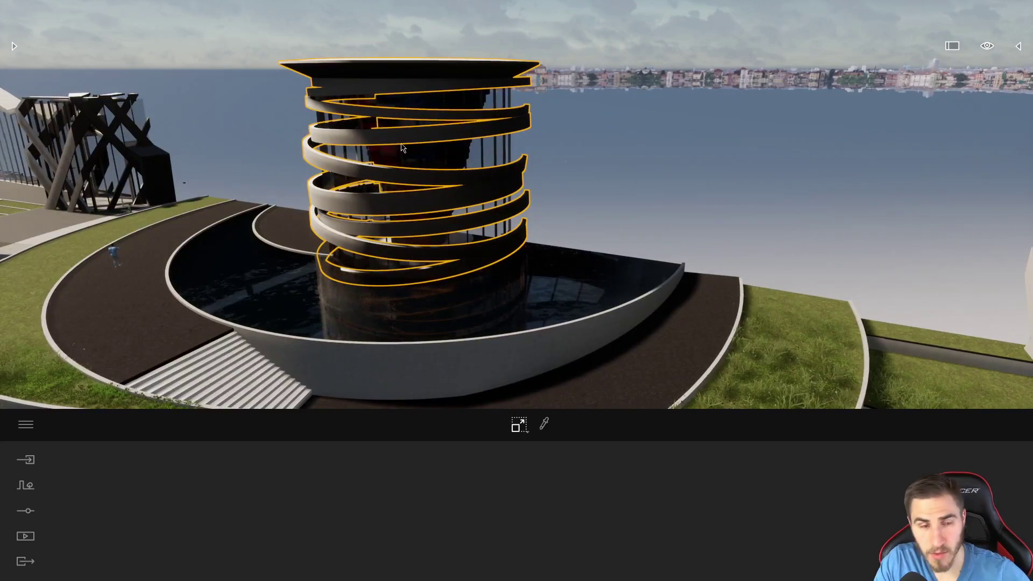
{"action": "right_click_drag", "start_coordinate": [401, 145], "coordinate": [631, 238]}
{"action": "key", "text": "s"}
{"action": "key", "text": "s"}
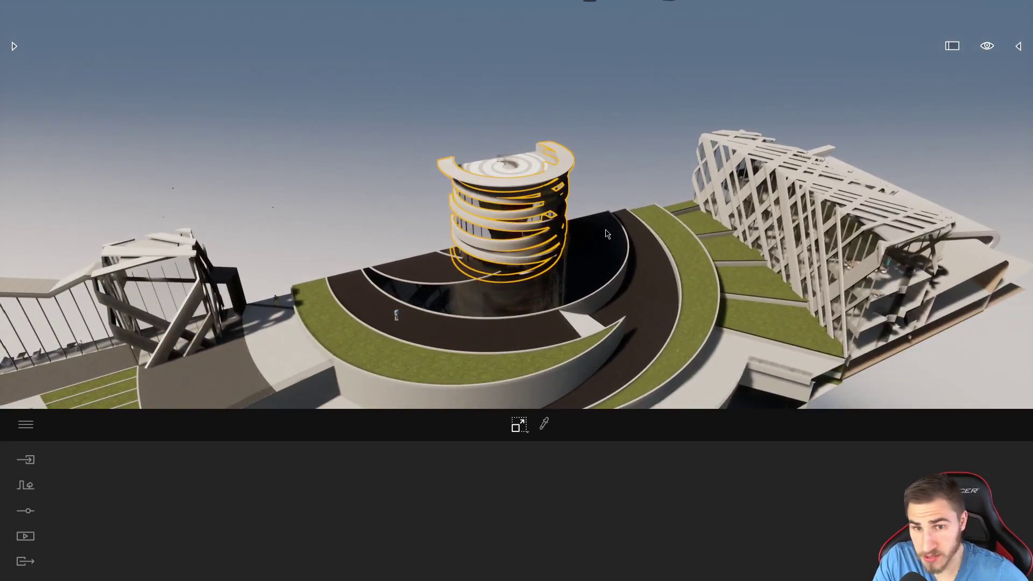
{"action": "key", "text": "s"}
{"action": "right_click_drag", "start_coordinate": [654, 287], "coordinate": [781, 268]}
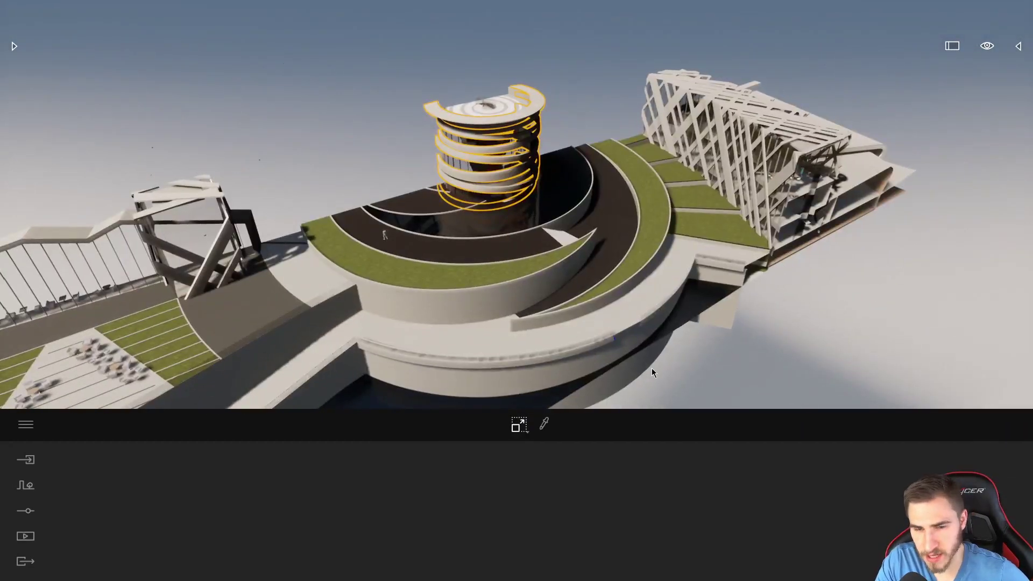
Step: Reselect the Section Cube from the scene list and move it horizontally so it cuts through the curved terraces
{"action": "left_click", "coordinate": [1019, 47]}
{"action": "scroll", "coordinate": [1023, 305], "scroll_direction": "down", "scroll_amount": 4}
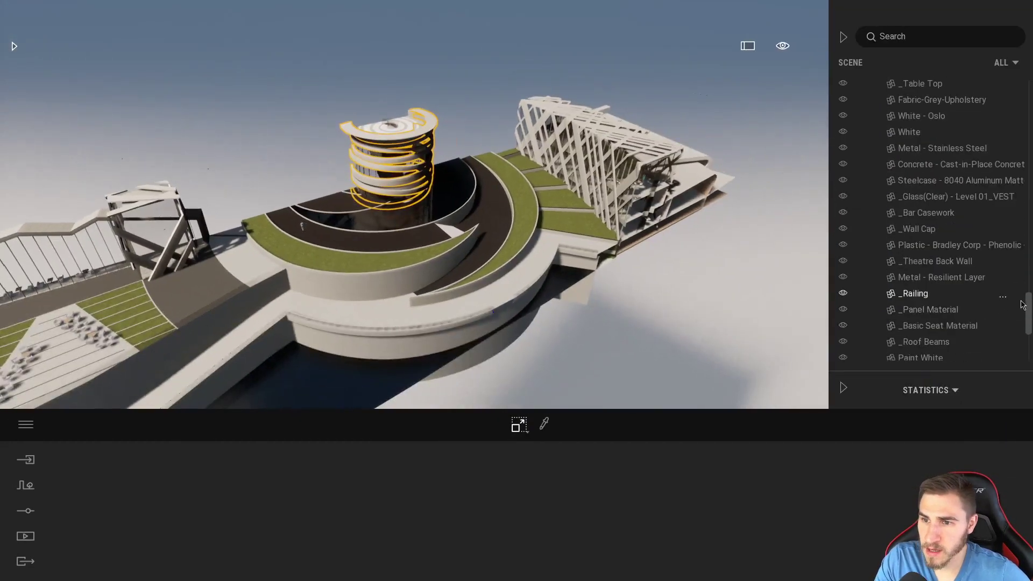
{"action": "scroll", "coordinate": [1028, 311], "scroll_direction": "down", "scroll_amount": 5}
{"action": "left_click", "coordinate": [921, 354]}
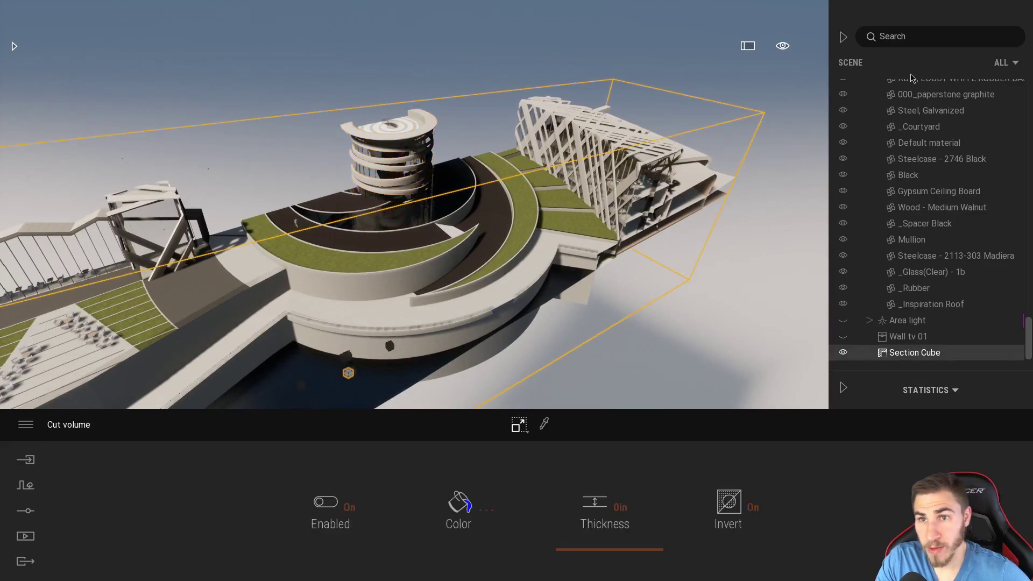
{"action": "left_click", "coordinate": [844, 41]}
{"action": "right_click_drag", "start_coordinate": [597, 251], "coordinate": [630, 256]}
{"action": "key", "text": "Tab"}
{"action": "left_click_drag", "start_coordinate": [570, 308], "coordinate": [586, 269]}
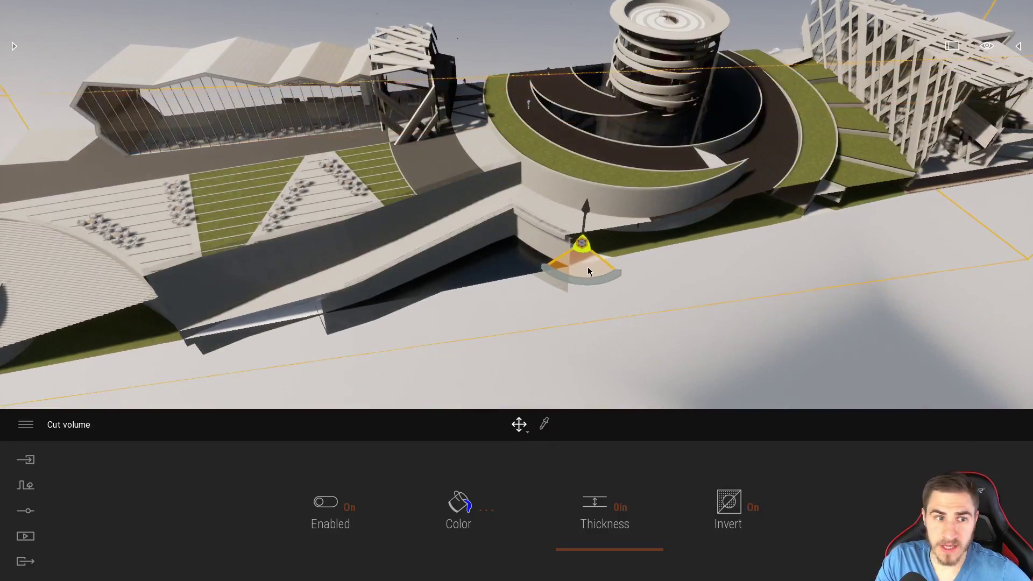
Step: Adjust the Section Cube's scale at its center, switch back to the Move tool and view the section from another angle
{"action": "key", "text": "space"}
{"action": "key", "text": "space"}
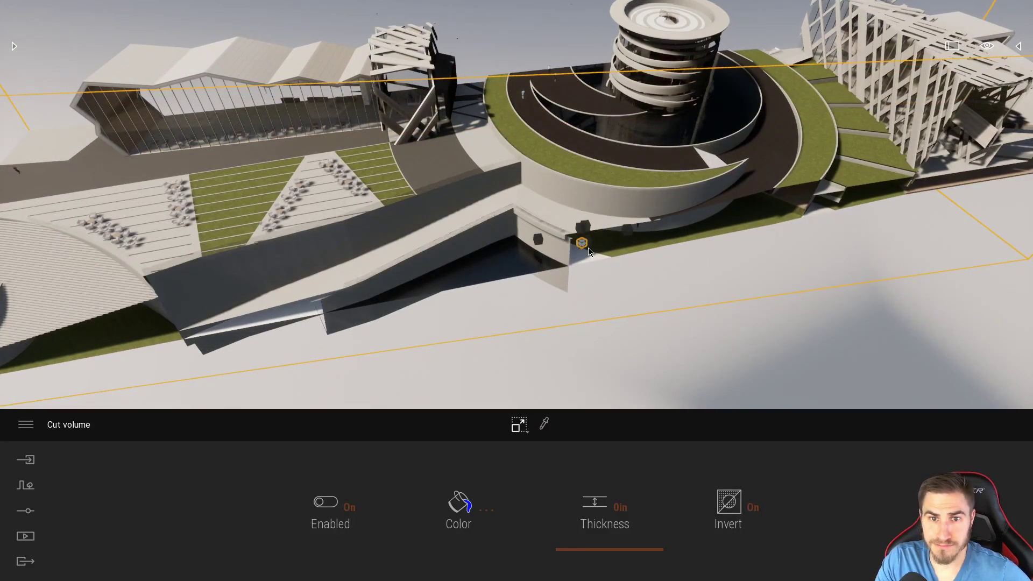
{"action": "mouse_move", "coordinate": [587, 245]}
{"action": "left_mouse_down"}
{"action": "mouse_move", "coordinate": [584, 238]}
{"action": "mouse_move", "coordinate": [593, 253]}
{"action": "mouse_move", "coordinate": [599, 246]}
{"action": "left_mouse_up"}
{"action": "key", "text": "space"}
{"action": "right_click_drag", "start_coordinate": [599, 244], "coordinate": [759, 200]}
{"action": "right_click_drag", "start_coordinate": [156, 229], "coordinate": [673, 201]}
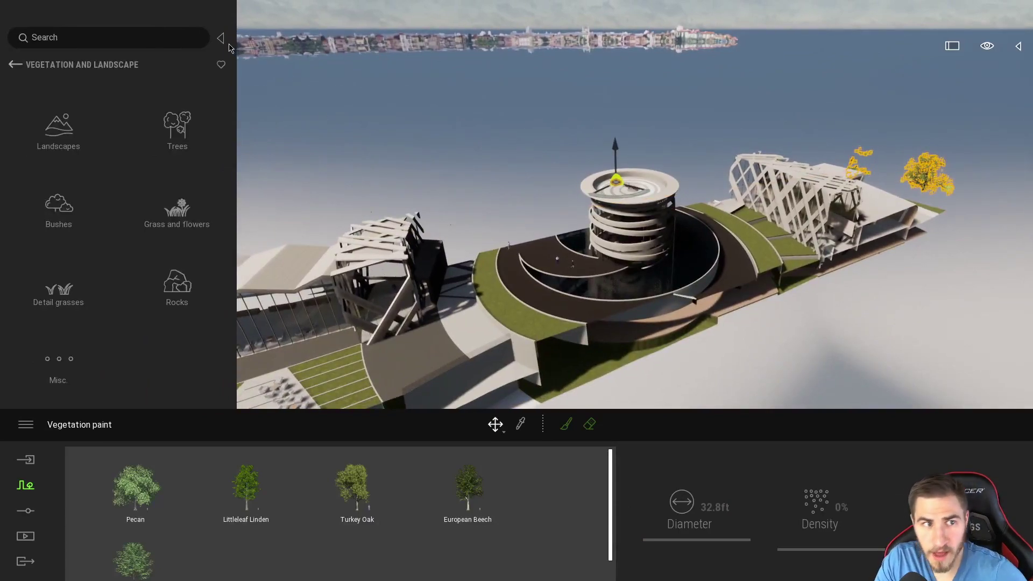
Step: Close the asset library and examine the cut terraces and tower from several viewpoints
{"action": "left_click", "coordinate": [230, 47]}
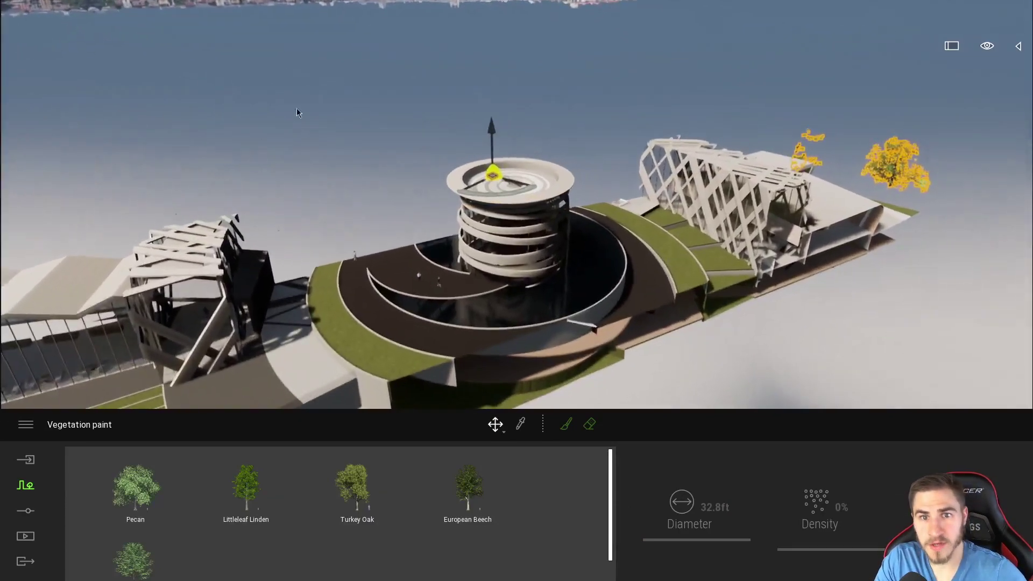
{"action": "right_click_drag", "start_coordinate": [541, 86], "coordinate": [582, 89]}
{"action": "right_click_drag", "start_coordinate": [694, 237], "coordinate": [629, 268]}
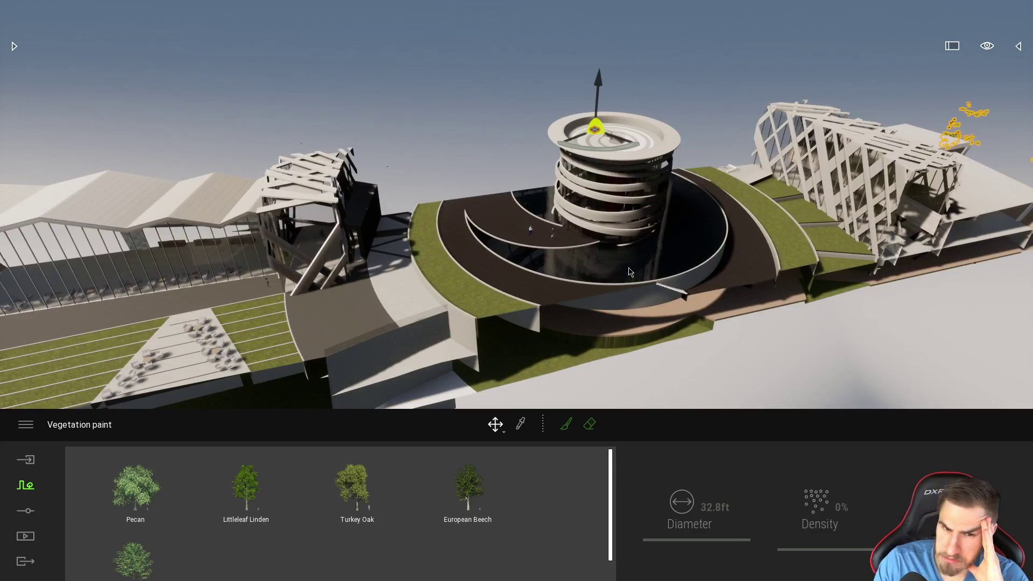
{"action": "right_click_drag", "start_coordinate": [516, 204], "coordinate": [563, 213]}
{"action": "key", "text": "w"}
{"action": "key", "text": "s"}
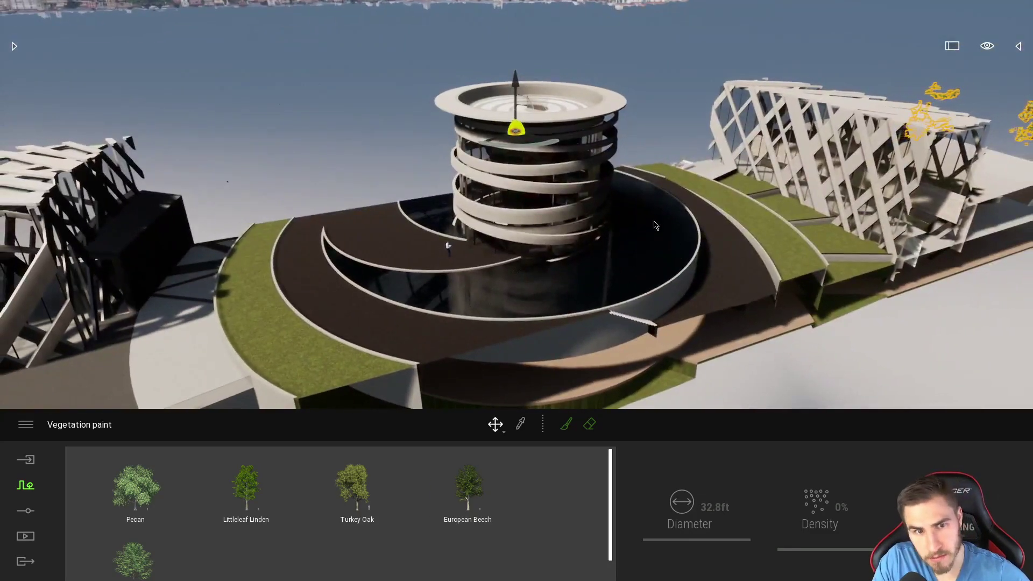
{"action": "key", "text": "s"}
{"action": "right_click_drag", "start_coordinate": [472, 262], "coordinate": [492, 256]}
{"action": "key", "text": "s"}
{"action": "right_click_drag", "start_coordinate": [600, 236], "coordinate": [558, 238]}
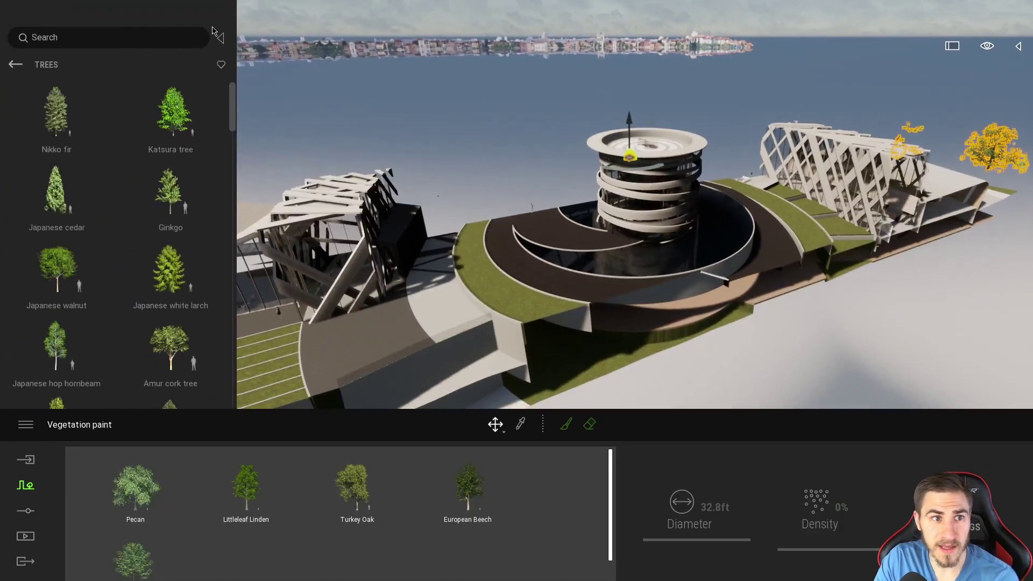
Step: Hide the tree library, reopen the scene list and show the Scene states in place of the statistics
{"action": "left_click", "coordinate": [219, 36]}
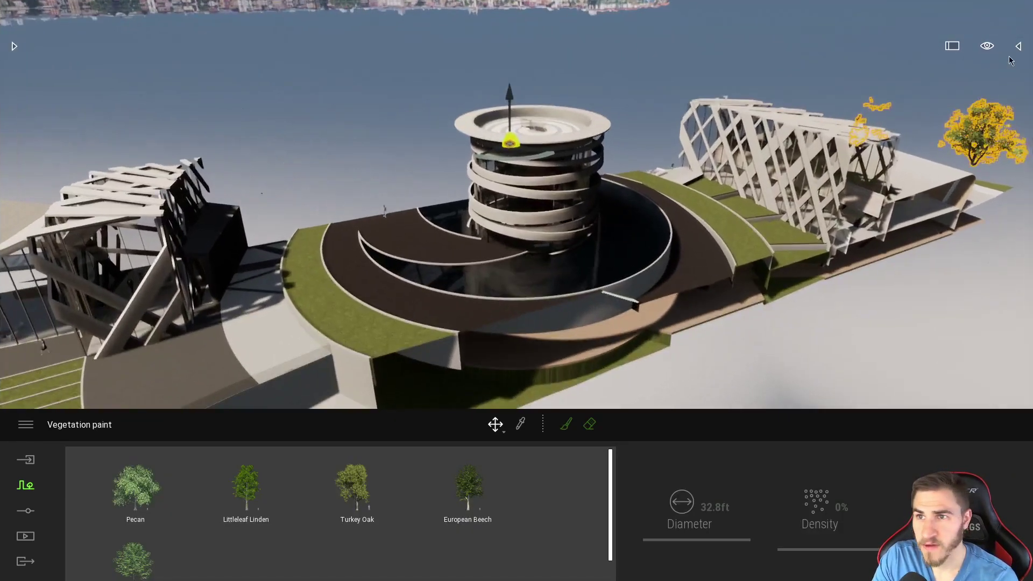
{"action": "left_click", "coordinate": [1019, 46]}
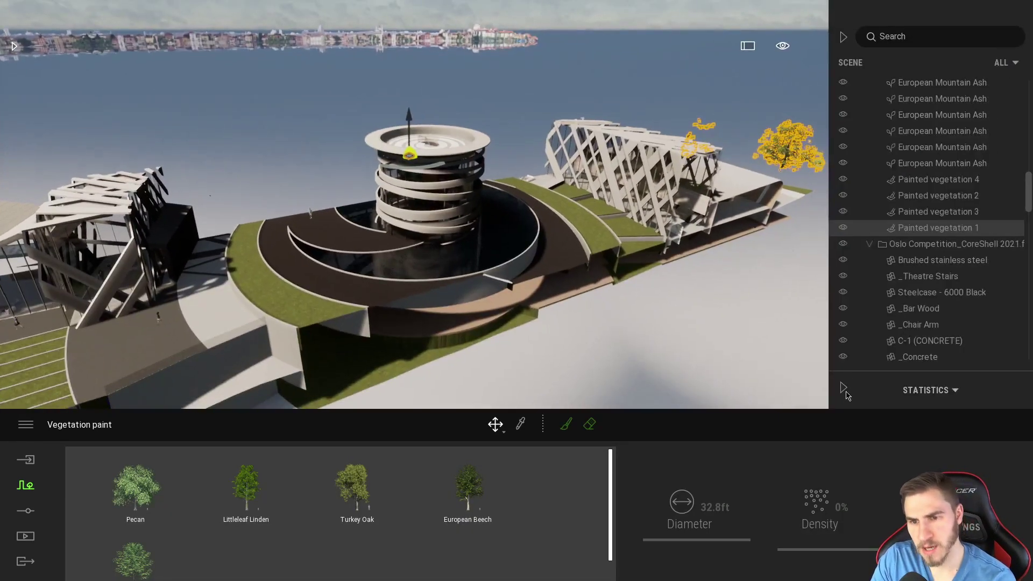
{"action": "left_click", "coordinate": [844, 388]}
{"action": "left_click", "coordinate": [954, 217]}
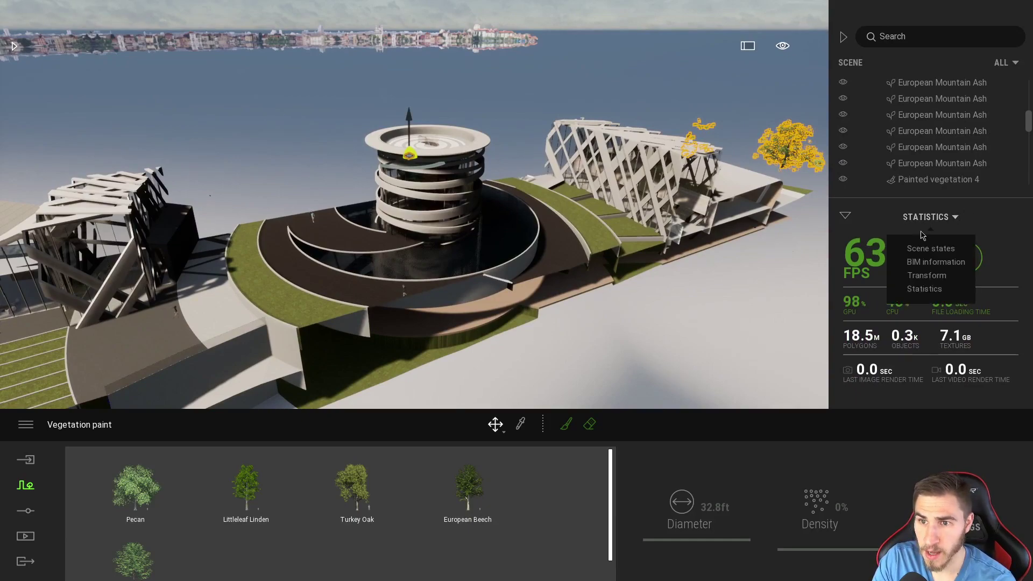
{"action": "left_click", "coordinate": [934, 247]}
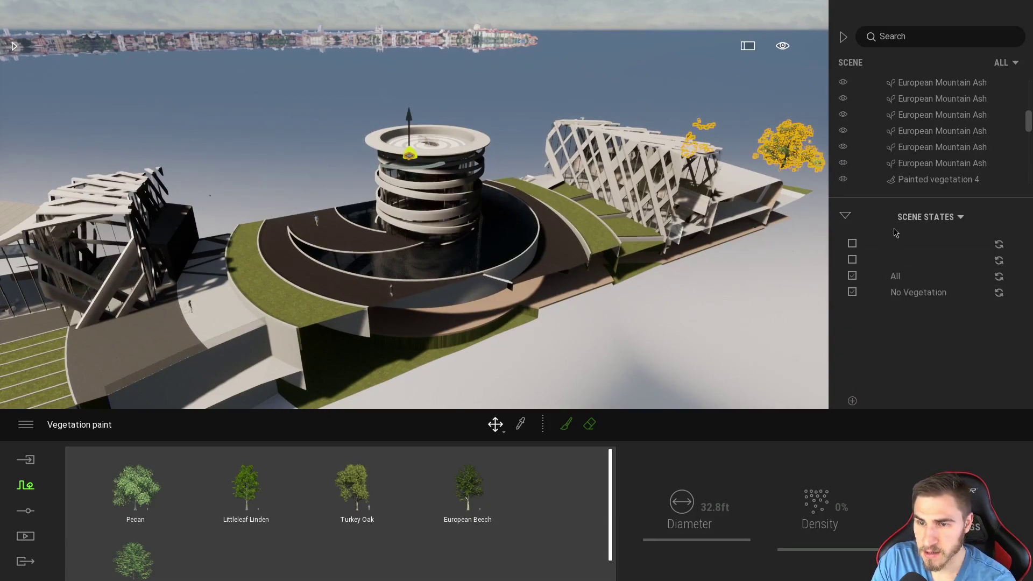
Step: Save the current sectioned view as a new scene state and rename it Section Cube
{"action": "left_click", "coordinate": [915, 276]}
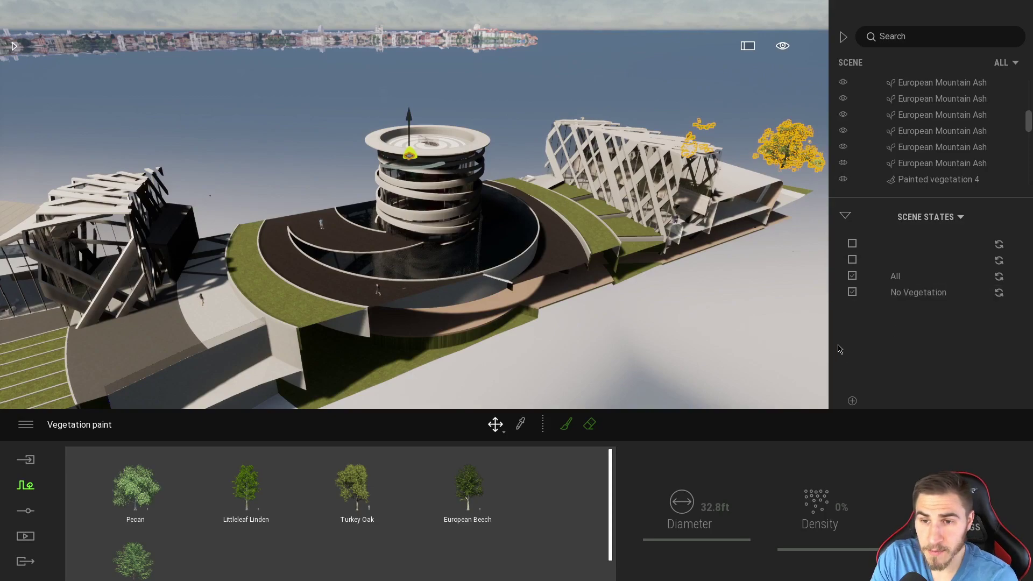
{"action": "right_click", "coordinate": [917, 314]}
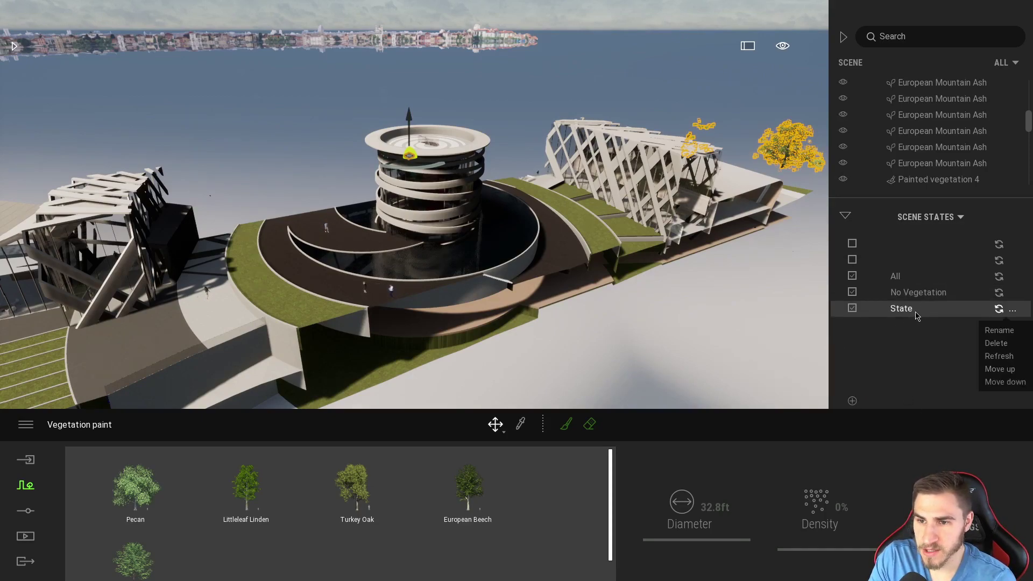
{"action": "left_click", "coordinate": [1004, 331]}
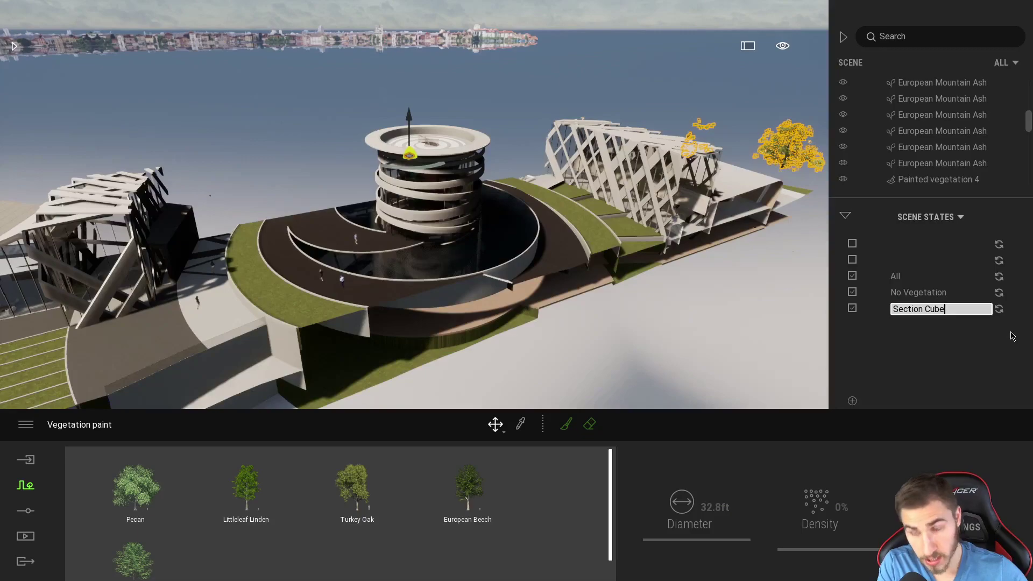
{"action": "key", "text": "Return"}
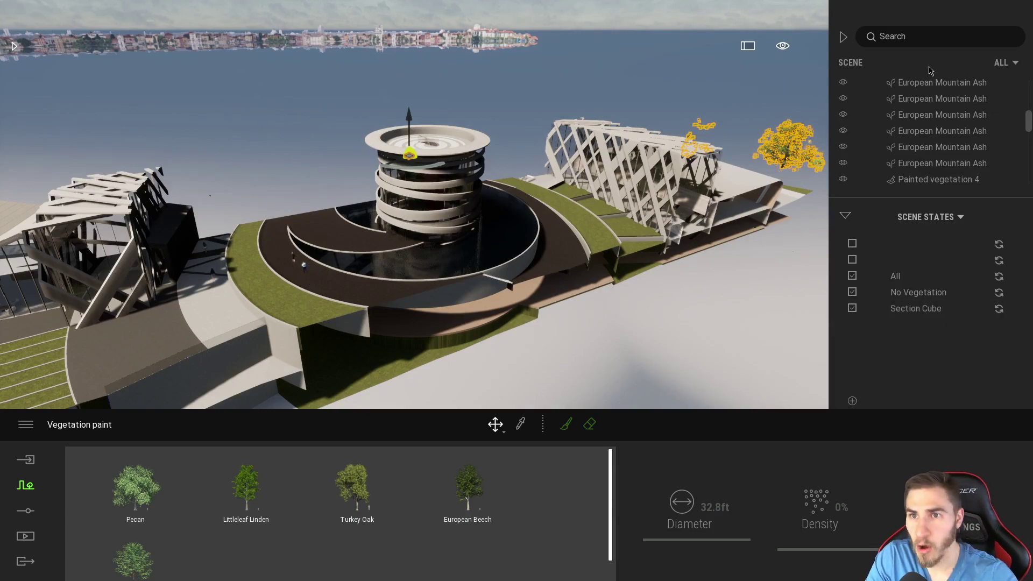
Step: Apply the All scene state, hide the Section Cube object in it and switch back to the Section Cube state
{"action": "scroll", "coordinate": [925, 156], "scroll_direction": "up", "scroll_amount": 3}
{"action": "left_click_drag", "start_coordinate": [950, 198], "coordinate": [951, 284]}
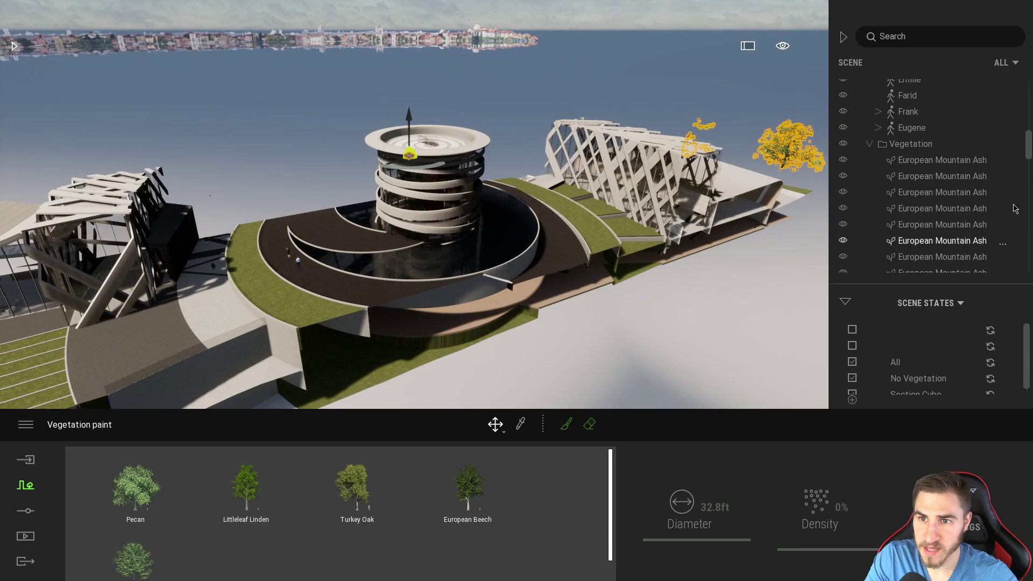
{"action": "left_click_drag", "start_coordinate": [1031, 155], "coordinate": [999, 277]}
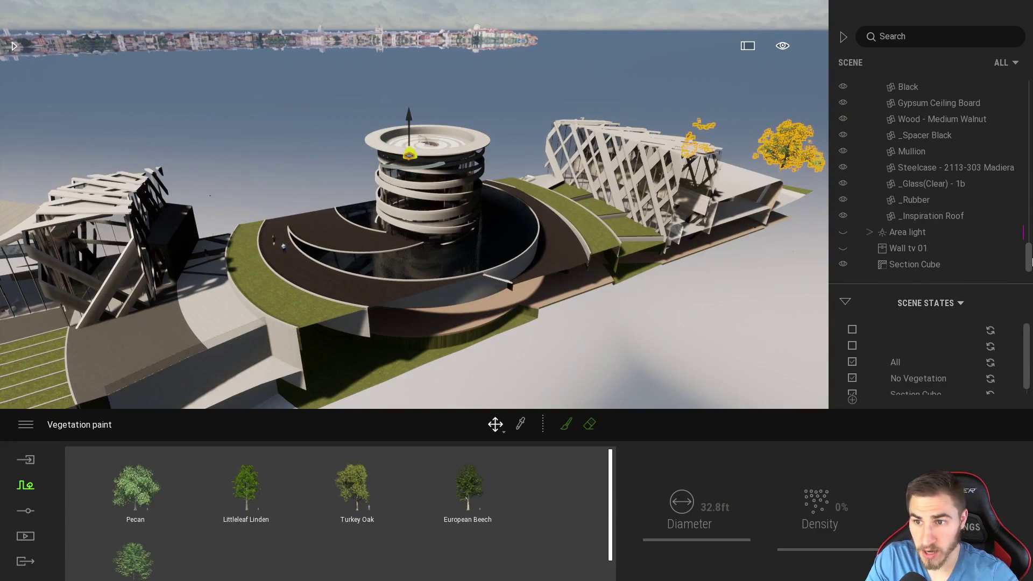
{"action": "left_click_drag", "start_coordinate": [1028, 337], "coordinate": [1029, 357]}
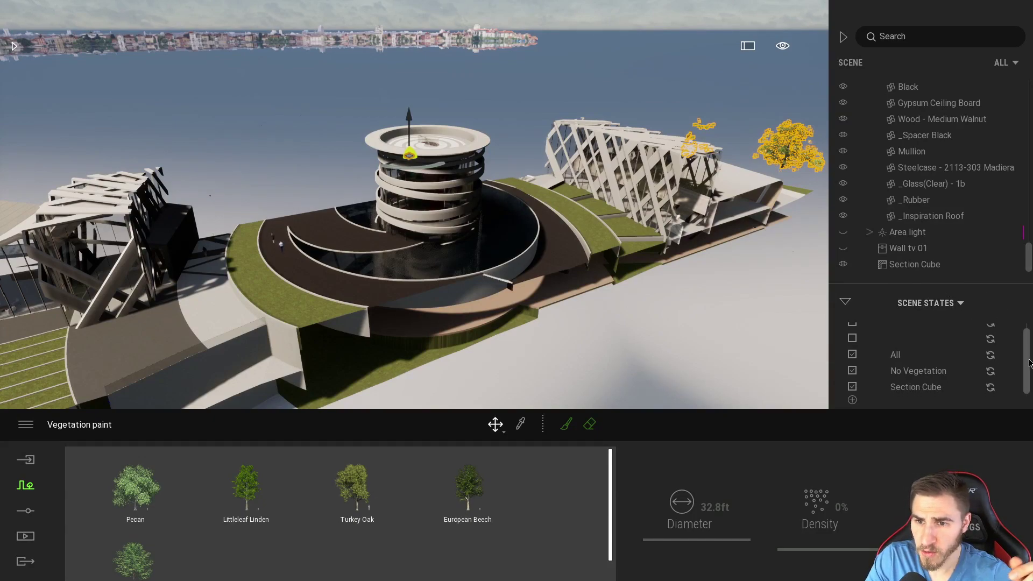
{"action": "left_click", "coordinate": [922, 360]}
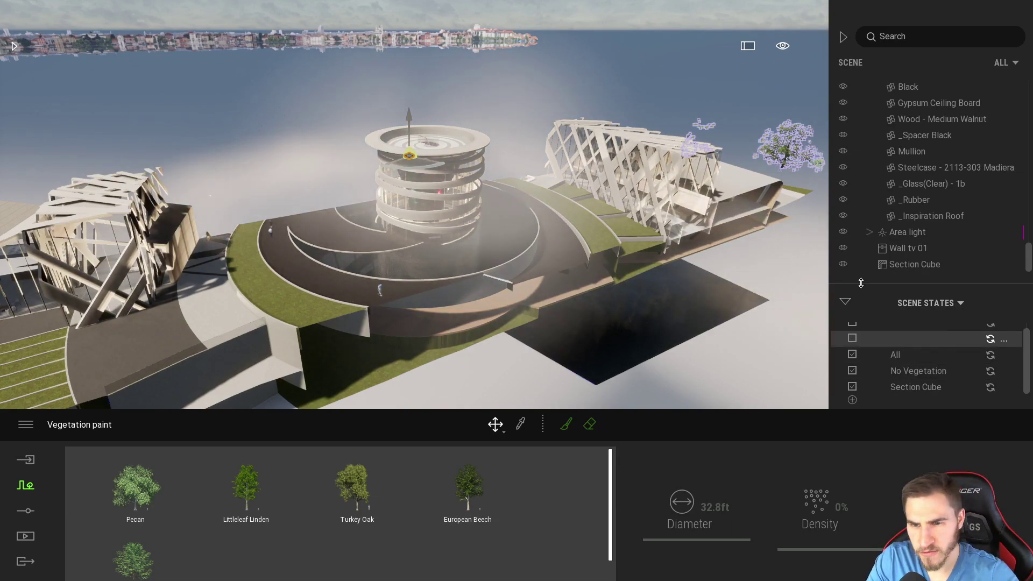
{"action": "left_click", "coordinate": [843, 265]}
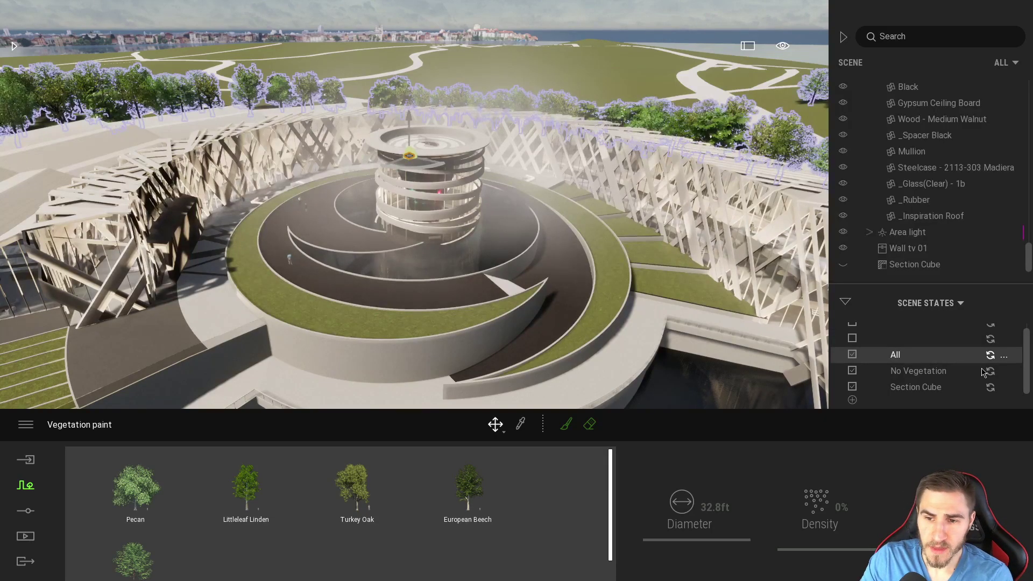
{"action": "left_click", "coordinate": [937, 390]}
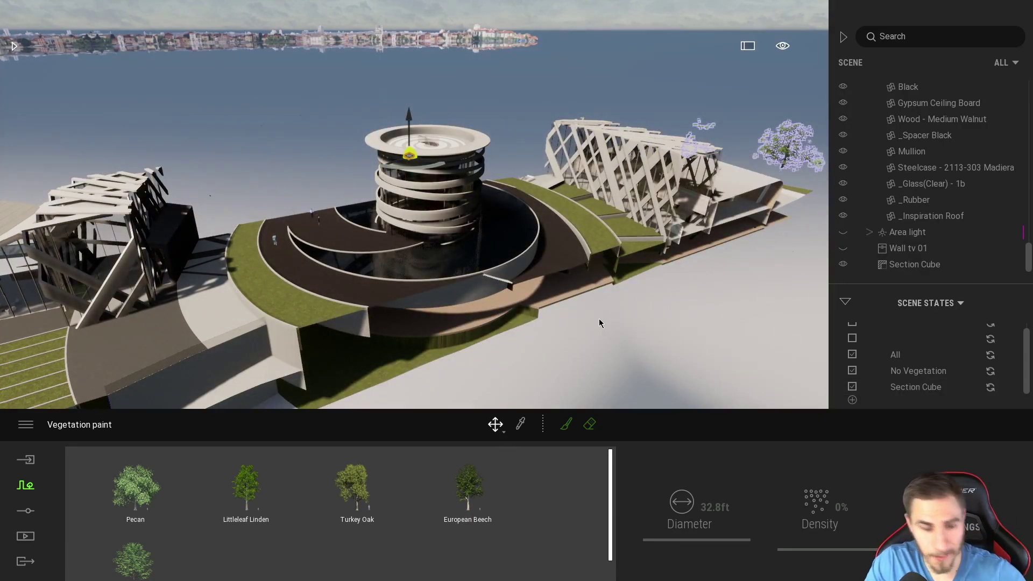
Step: Select the Section Cube object in the scene list and set its thickness to 134 in
{"action": "key", "text": "w"}
{"action": "right_click_drag", "start_coordinate": [628, 287], "coordinate": [672, 293]}
{"action": "key", "text": "s"}
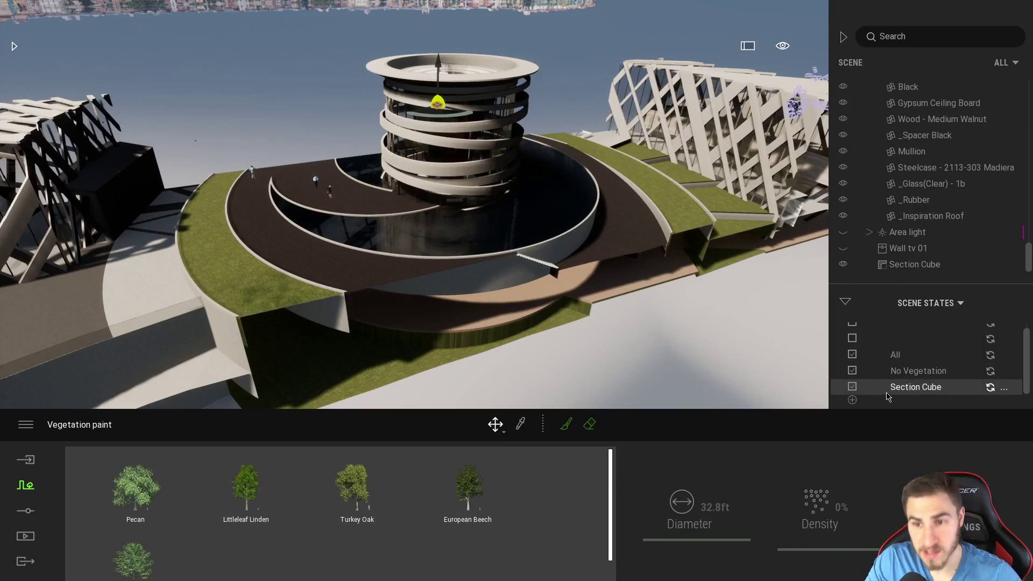
{"action": "right_click_drag", "start_coordinate": [651, 373], "coordinate": [652, 389]}
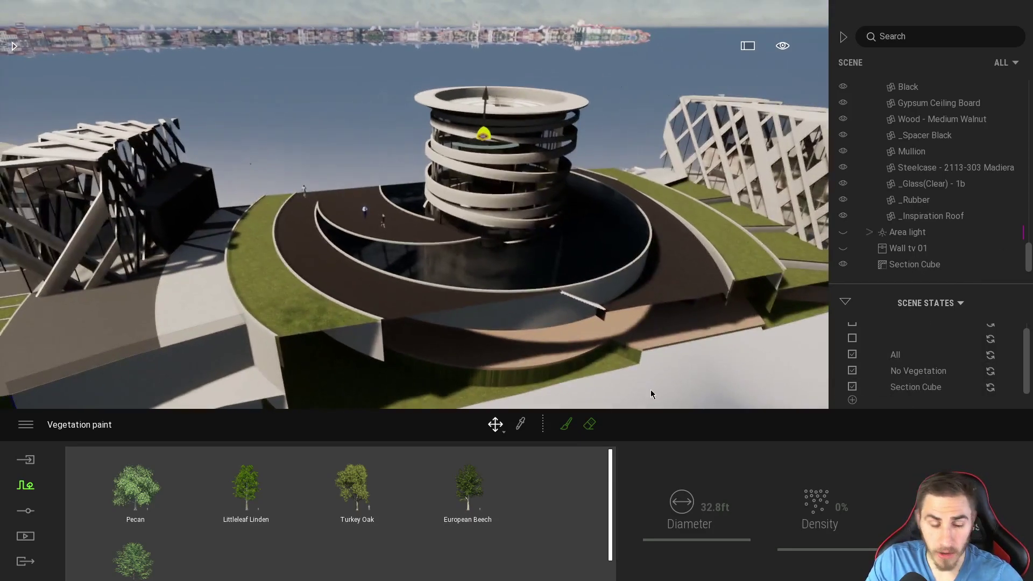
{"action": "scroll", "coordinate": [574, 383], "scroll_direction": "down", "scroll_amount": 3}
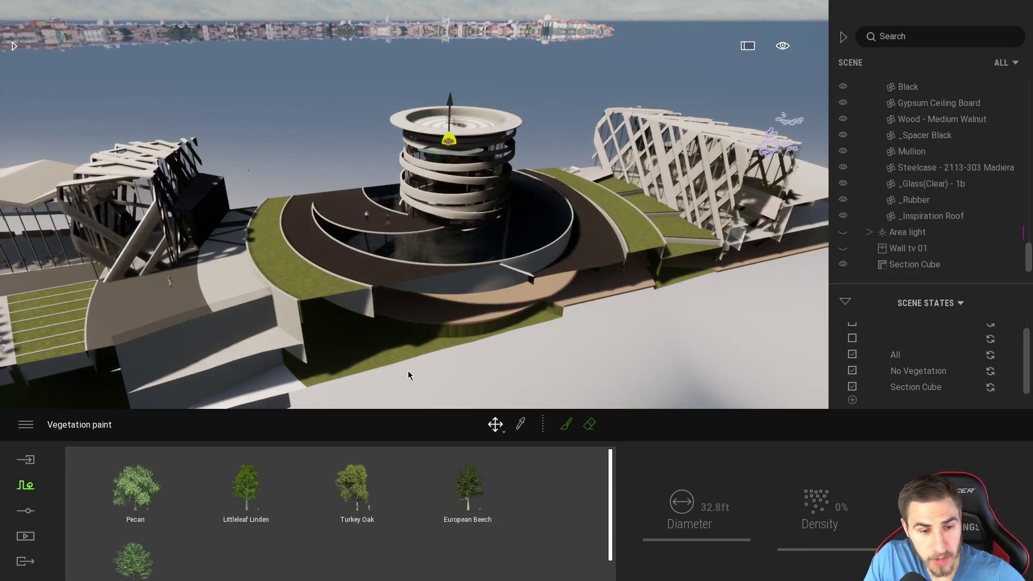
{"action": "left_click", "coordinate": [915, 264]}
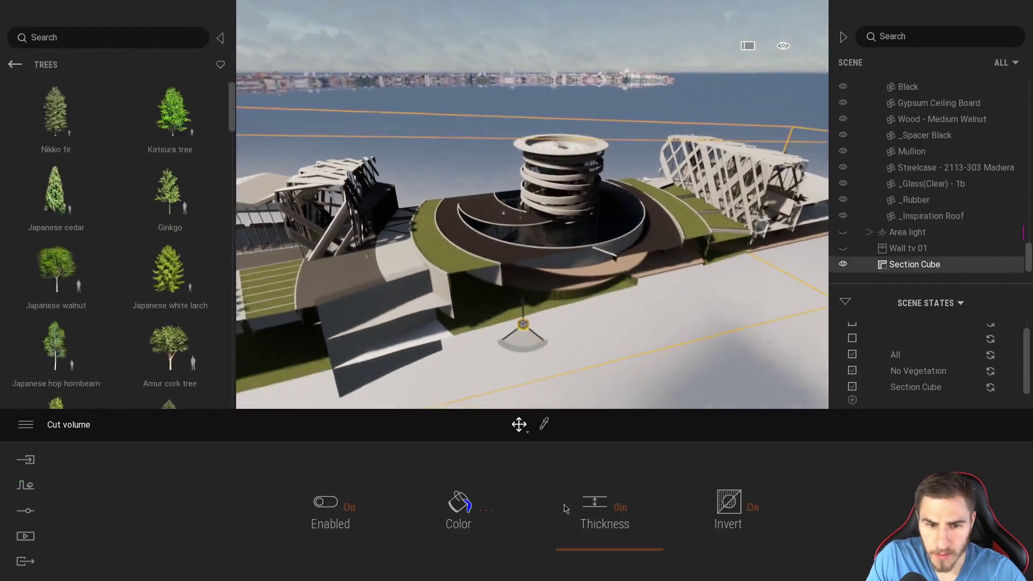
{"action": "left_click_drag", "start_coordinate": [612, 530], "coordinate": [605, 423]}
{"action": "middle_click_drag", "start_coordinate": [533, 350], "coordinate": [568, 362], "text": "shift"}
{"action": "left_click_drag", "start_coordinate": [567, 361], "coordinate": [541, 394]}
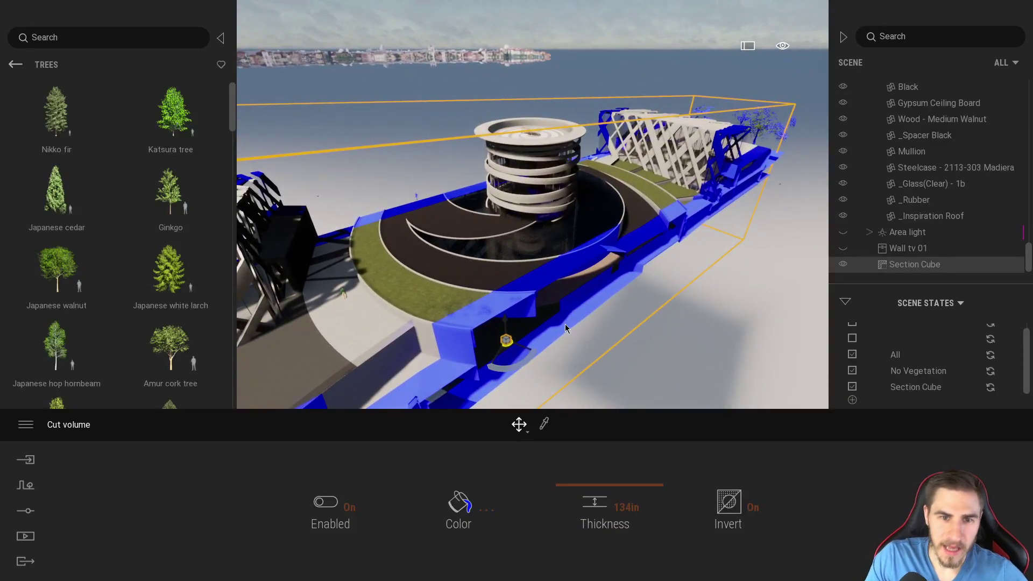
{"action": "scroll", "coordinate": [637, 320], "scroll_direction": "down", "scroll_amount": 1}
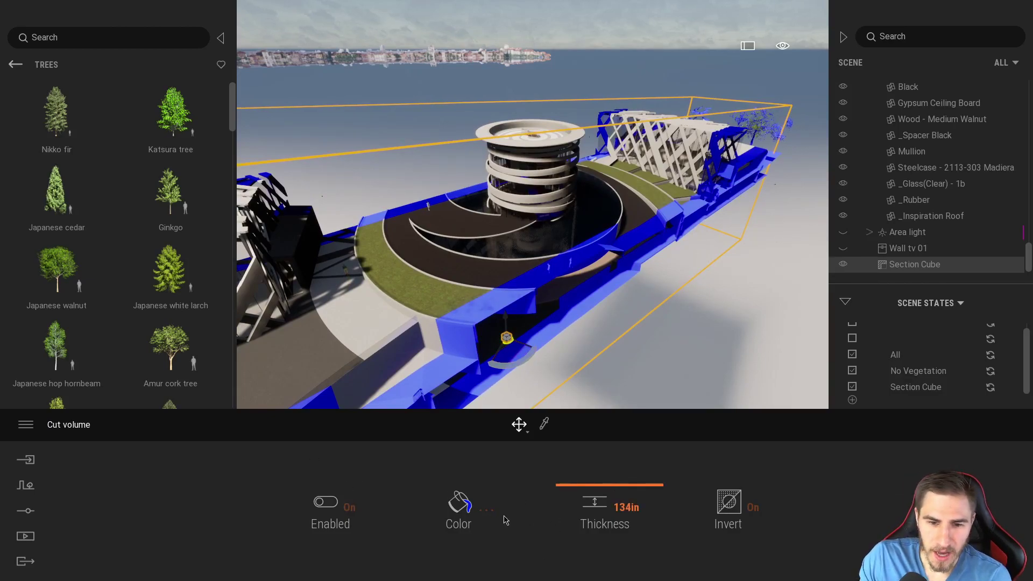
Step: Hide the tree library and scene list, turn off the Section Cube's Invert option and look along the cut interior
{"action": "left_click", "coordinate": [221, 39]}
{"action": "left_click", "coordinate": [843, 39]}
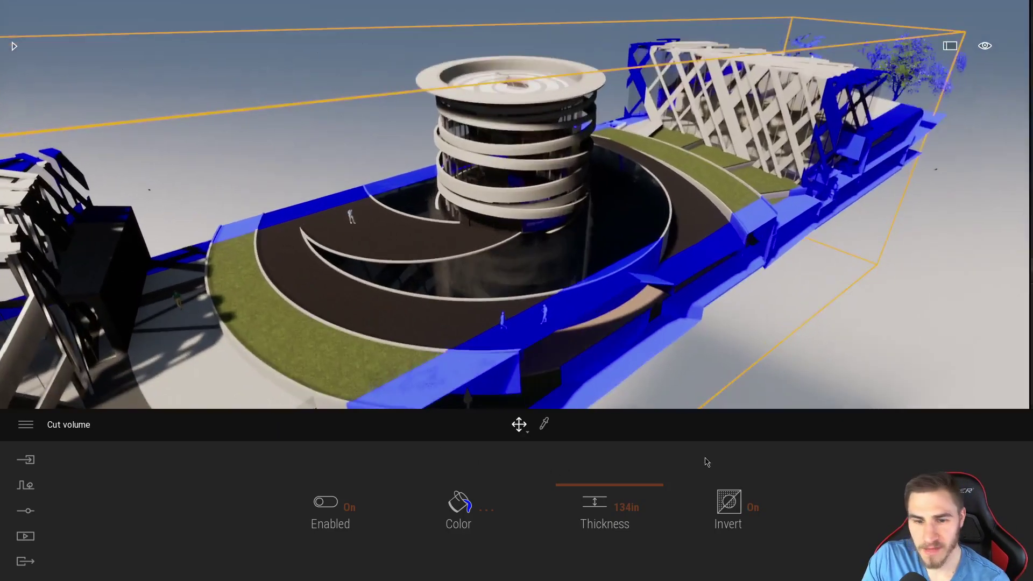
{"action": "left_click", "coordinate": [729, 502]}
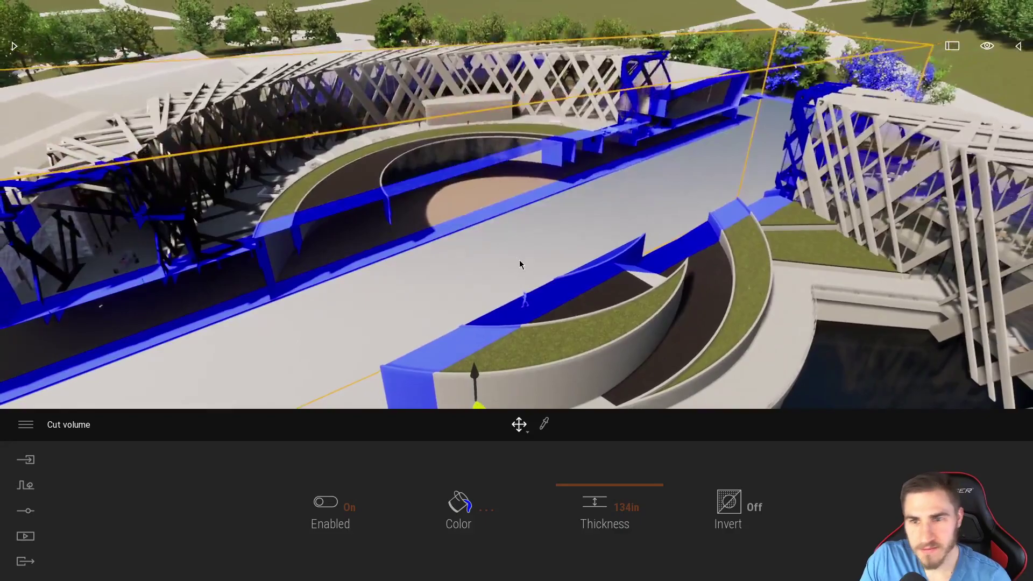
{"action": "right_click_drag", "start_coordinate": [461, 259], "coordinate": [608, 289]}
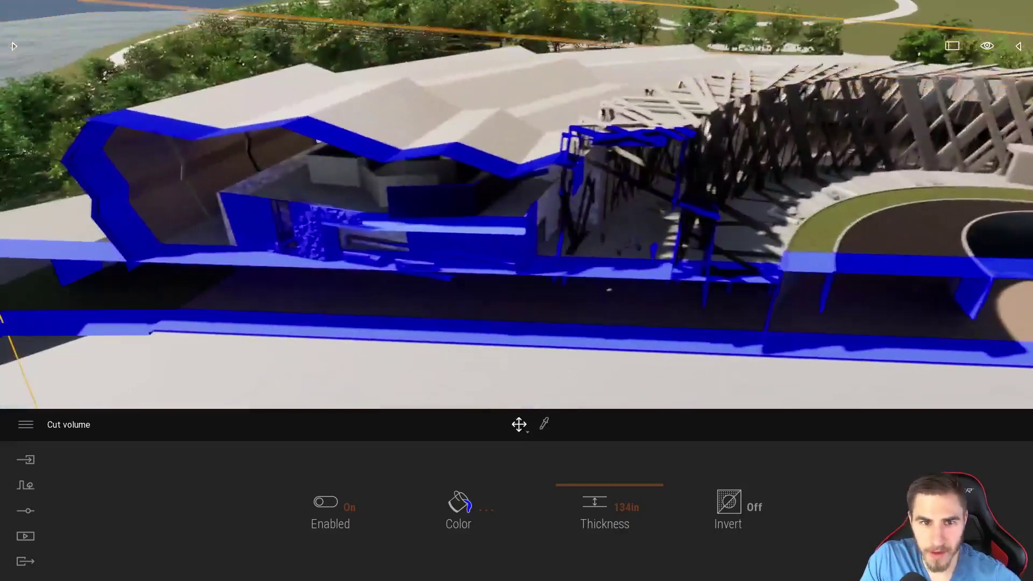
{"action": "scroll", "coordinate": [749, 334], "scroll_direction": "up", "scroll_amount": 3}
{"action": "right_click_drag", "start_coordinate": [750, 334], "coordinate": [752, 372]}
{"action": "scroll", "coordinate": [752, 372], "scroll_direction": "up", "scroll_amount": 2}
{"action": "right_click_drag", "start_coordinate": [517, 215], "coordinate": [660, 198]}
{"action": "right_click_drag", "start_coordinate": [420, 252], "coordinate": [479, 245]}
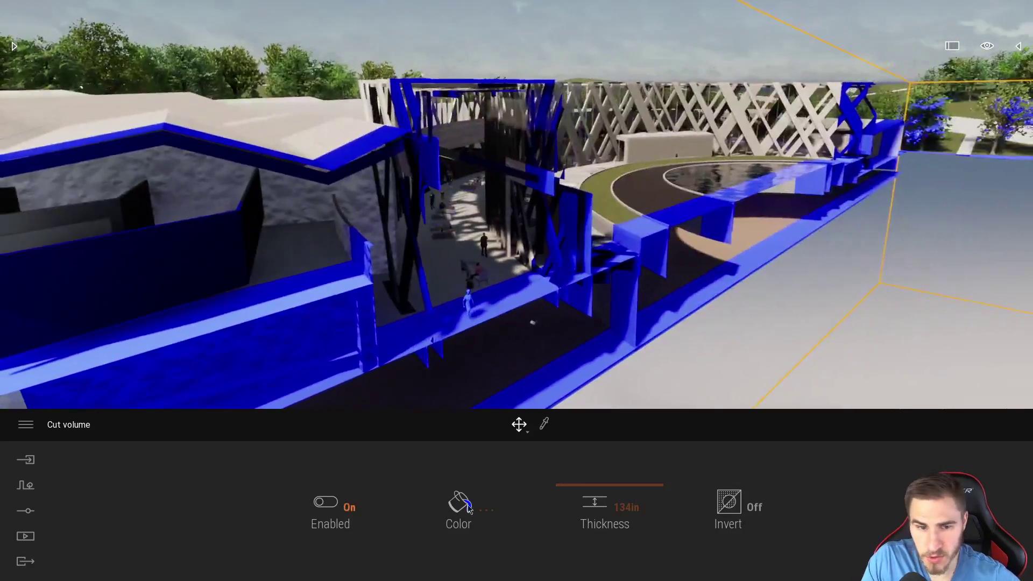
Step: Change the Section Cube's cut color to red (FF0019) and set its thickness to 47 in
{"action": "left_click", "coordinate": [460, 501]}
{"action": "left_click", "coordinate": [489, 285]}
{"action": "left_click_drag", "start_coordinate": [490, 285], "coordinate": [488, 275]}
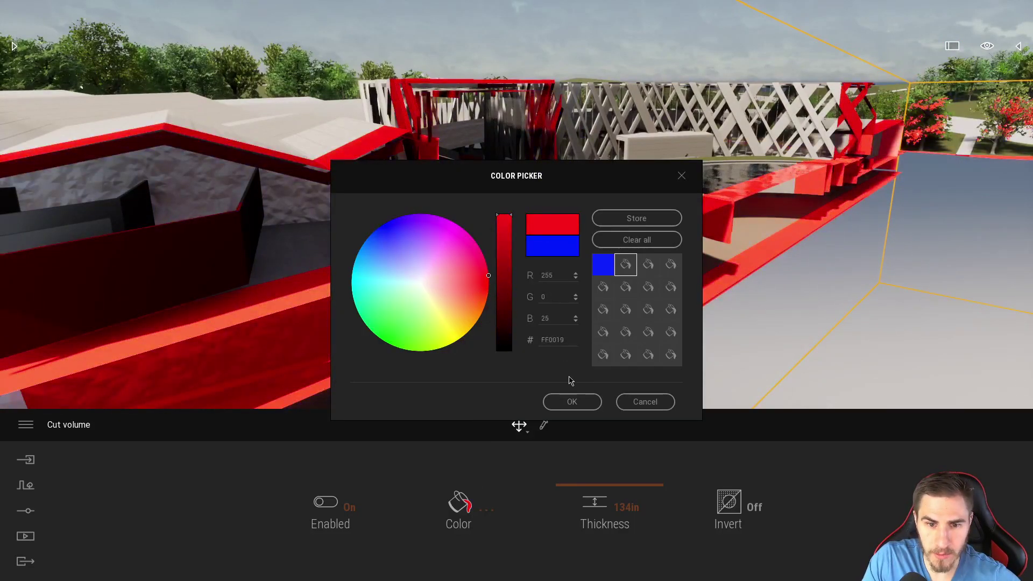
{"action": "left_click", "coordinate": [572, 402]}
{"action": "left_click_drag", "start_coordinate": [611, 487], "coordinate": [600, 526]}
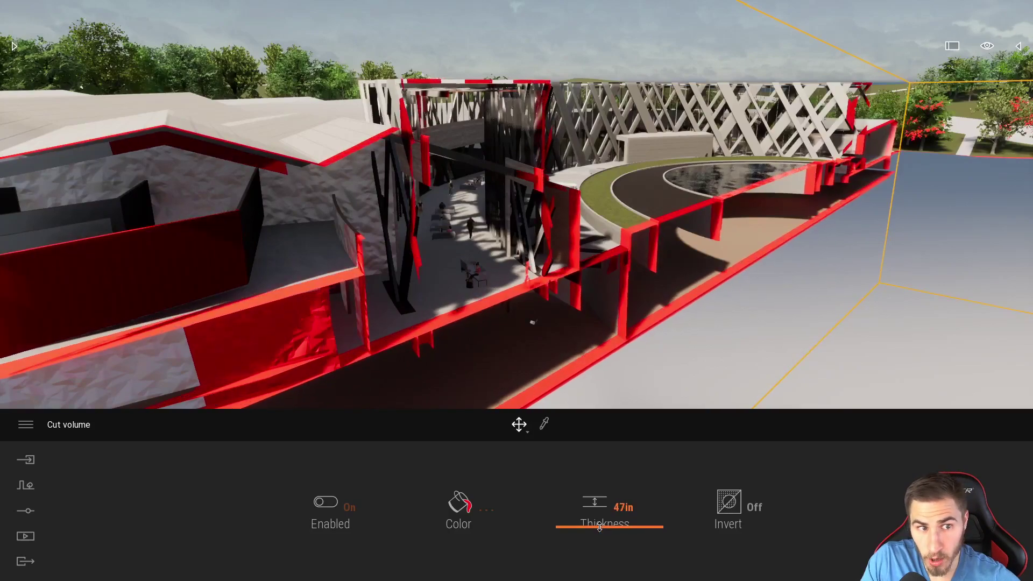
{"action": "key", "text": "a"}
{"action": "right_click_drag", "start_coordinate": [623, 336], "coordinate": [662, 338]}
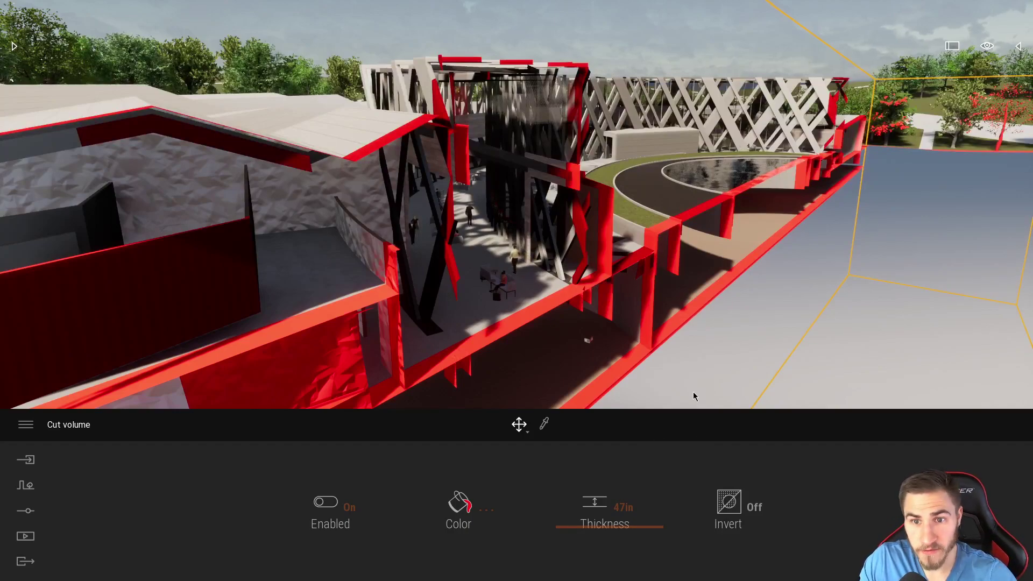
Step: Set the Section Cube's thickness to 0 in and change its cut color to black
{"action": "left_click_drag", "start_coordinate": [600, 525], "coordinate": [596, 567]}
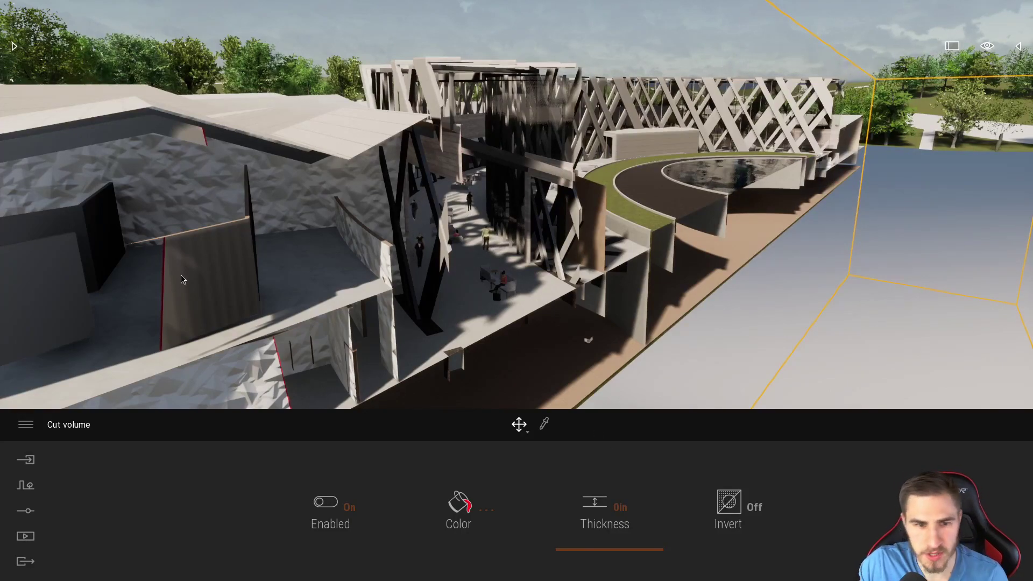
{"action": "left_click", "coordinate": [458, 504]}
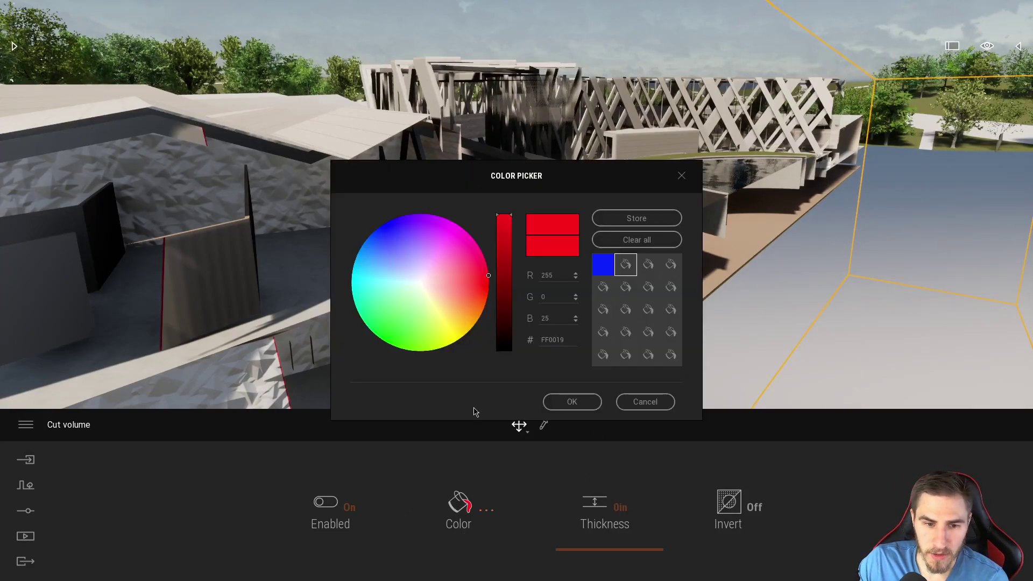
{"action": "left_click", "coordinate": [572, 401]}
Step: Examine the cut edges of the planted terrace wall and walkway up close from several positions
{"action": "left_click_drag", "start_coordinate": [607, 544], "coordinate": [641, 533]}
{"action": "scroll", "coordinate": [619, 334], "scroll_direction": "down", "scroll_amount": 3}
{"action": "right_click_drag", "start_coordinate": [619, 333], "coordinate": [570, 326]}
{"action": "scroll", "coordinate": [667, 325], "scroll_direction": "up", "scroll_amount": 3}
{"action": "key", "text": "w"}
{"action": "key", "text": "d"}
{"action": "key", "text": "w"}
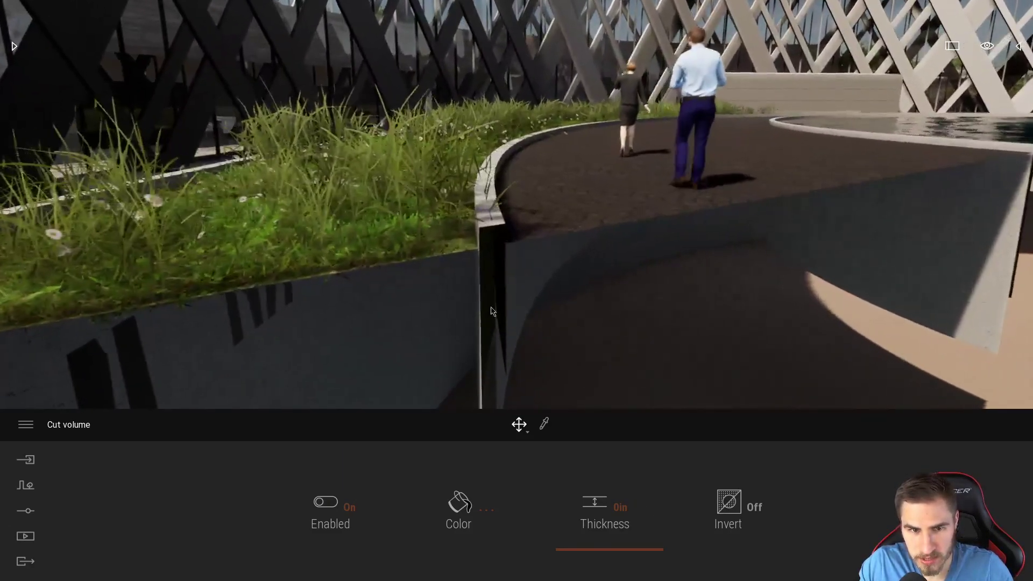
{"action": "key", "text": "s"}
{"action": "key", "text": "a"}
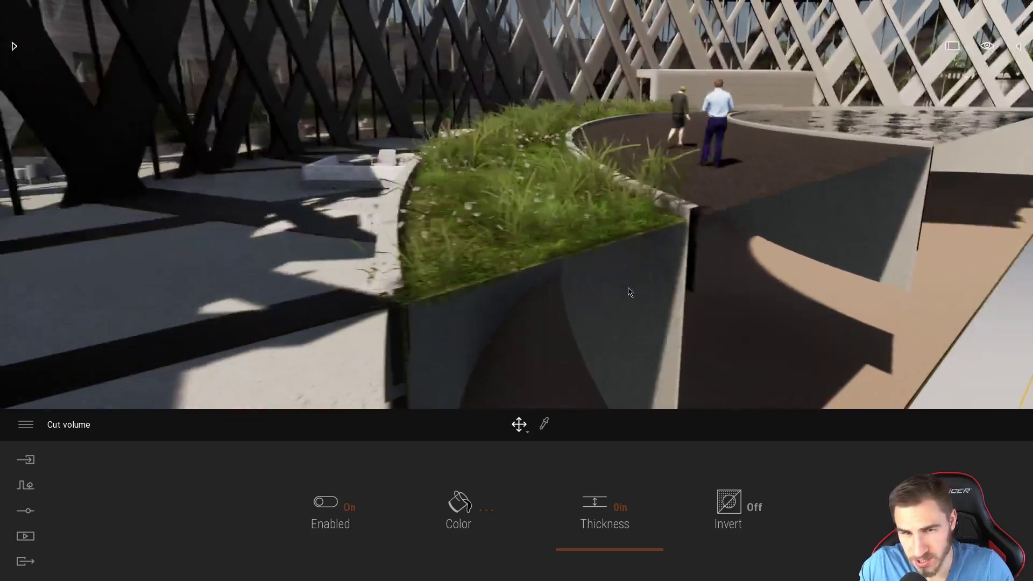
{"action": "right_click_drag", "start_coordinate": [563, 318], "coordinate": [629, 318]}
{"action": "key", "text": "s"}
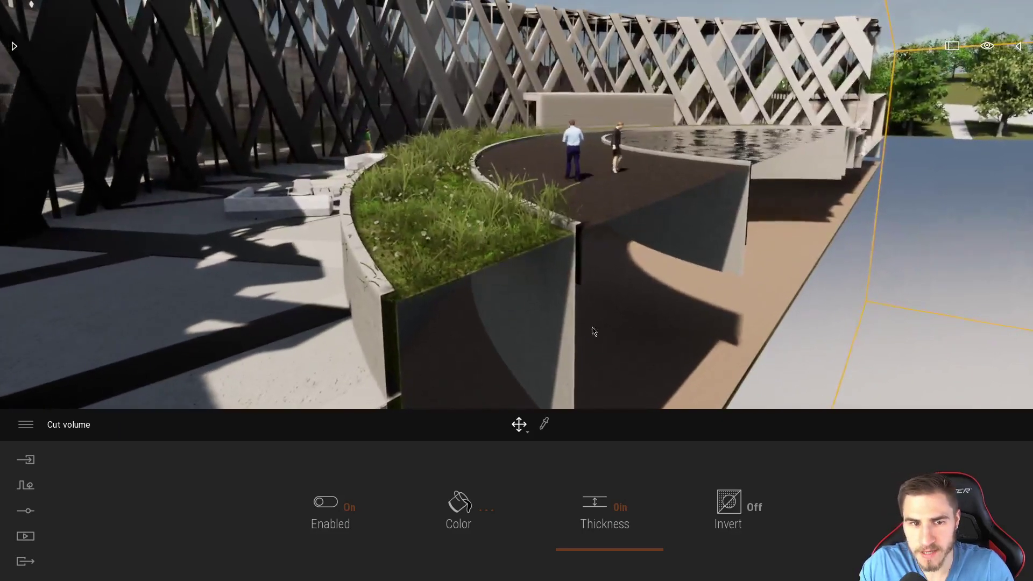
Step: Set the Section Cube's thickness to 63 in, turn Invert on and view the section from the tower side
{"action": "left_click_drag", "start_coordinate": [601, 554], "coordinate": [629, 518]}
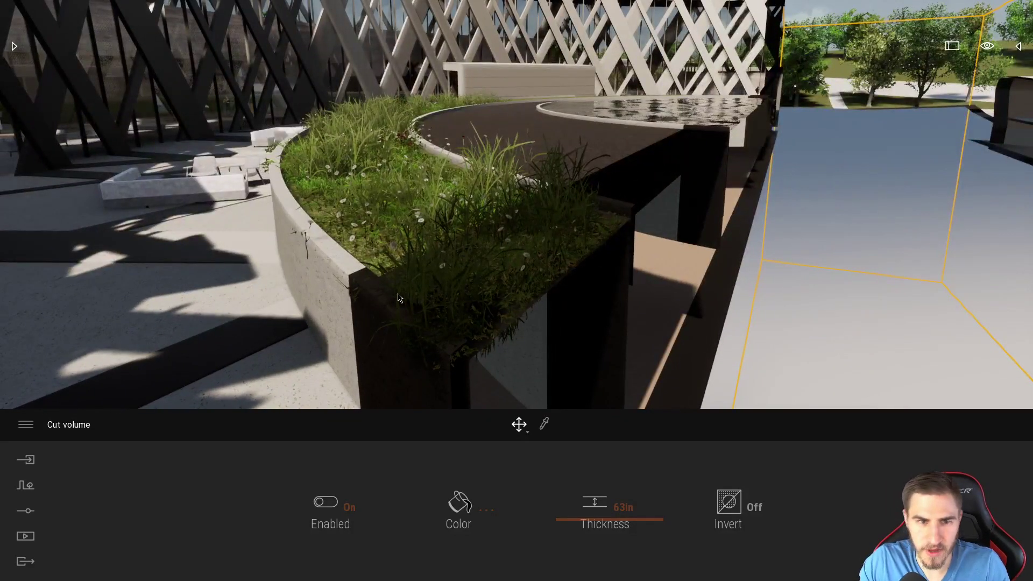
{"action": "key", "text": "s"}
{"action": "right_click_drag", "start_coordinate": [468, 321], "coordinate": [393, 361]}
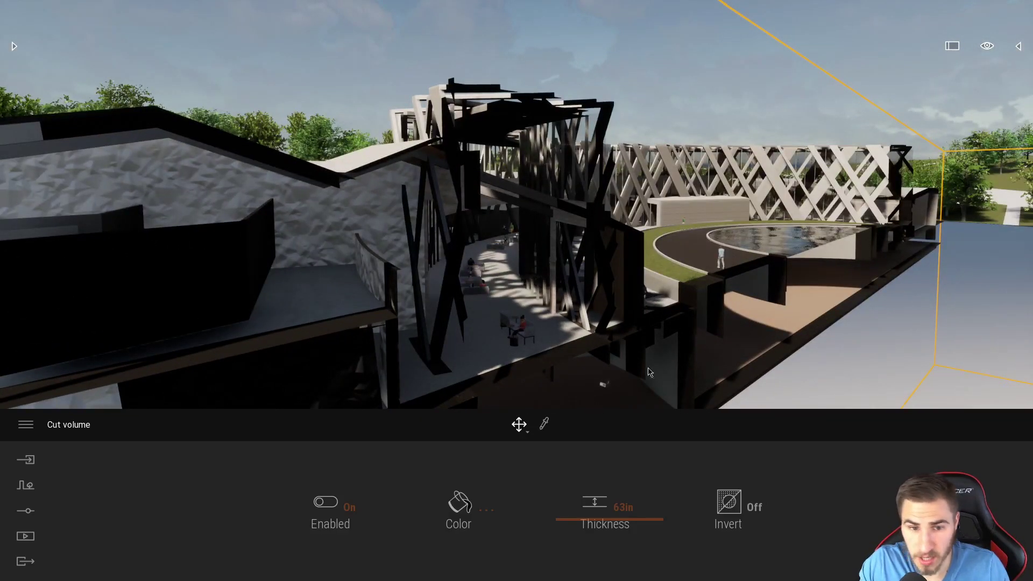
{"action": "right_click_drag", "start_coordinate": [648, 368], "coordinate": [698, 371]}
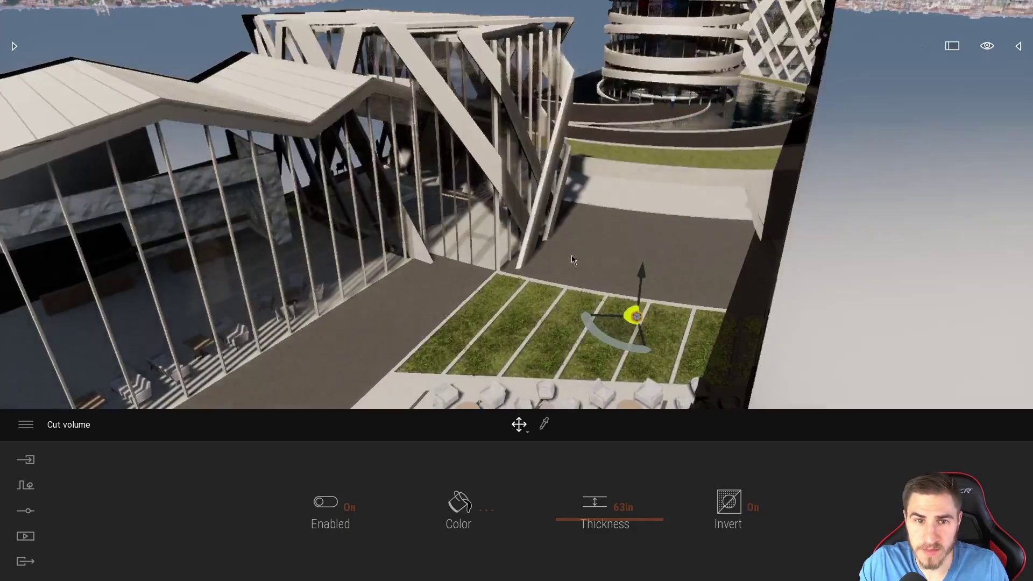
{"action": "right_click_drag", "start_coordinate": [572, 256], "coordinate": [617, 232]}
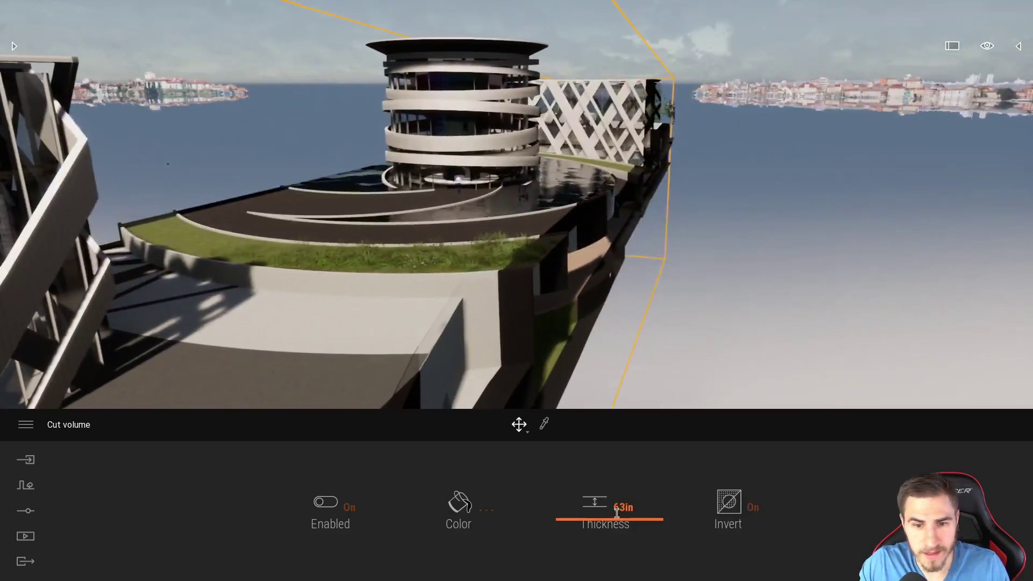
Step: Set the Section Cube's thickness to 145 in and turn Invert off
{"action": "left_click_drag", "start_coordinate": [617, 513], "coordinate": [619, 484]}
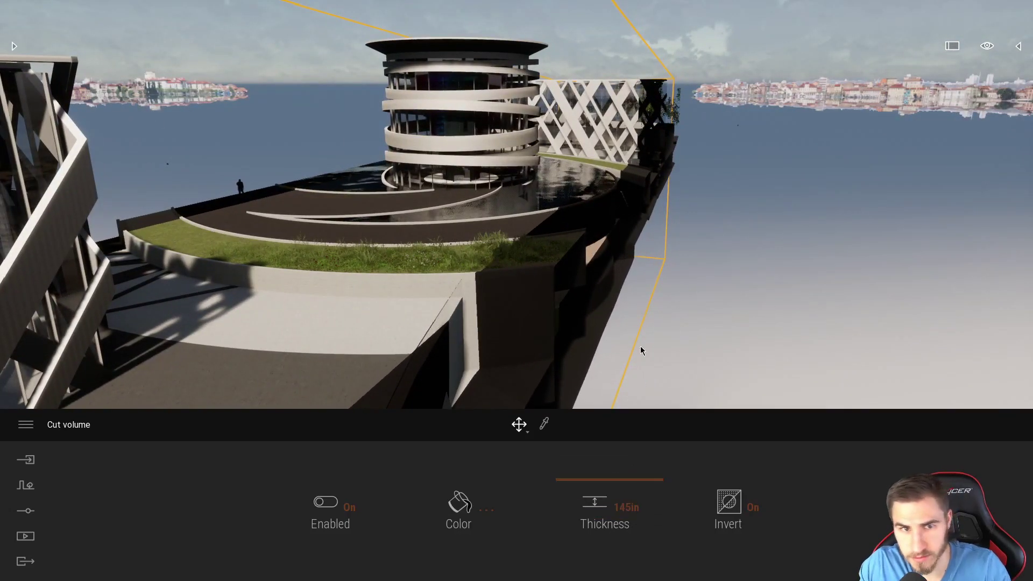
{"action": "right_click_drag", "start_coordinate": [640, 346], "coordinate": [713, 354]}
{"action": "key", "text": "w"}
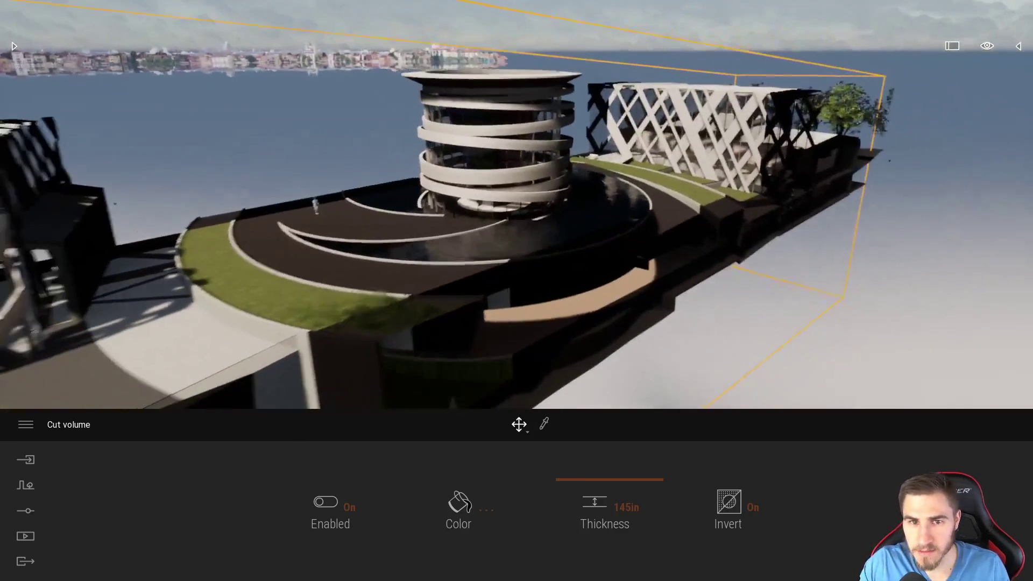
{"action": "left_click", "coordinate": [742, 502]}
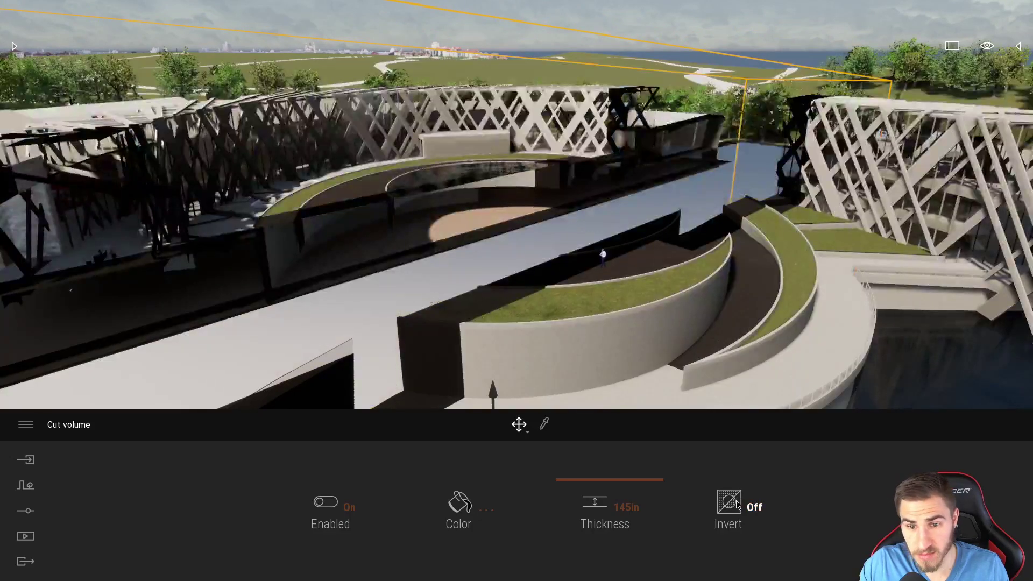
Step: Set the Section Cube's thickness to 0 in
{"action": "left_click_drag", "start_coordinate": [590, 484], "coordinate": [586, 570]}
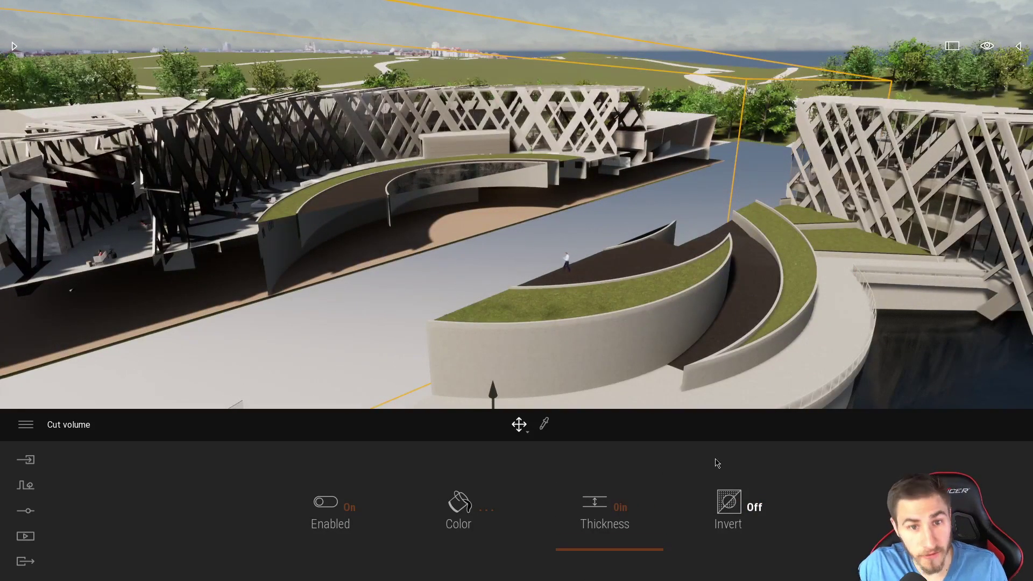
{"action": "key", "text": "s"}
{"action": "right_click_drag", "start_coordinate": [645, 269], "coordinate": [566, 304]}
{"action": "key", "text": "s"}
{"action": "left_click", "coordinate": [642, 307]}
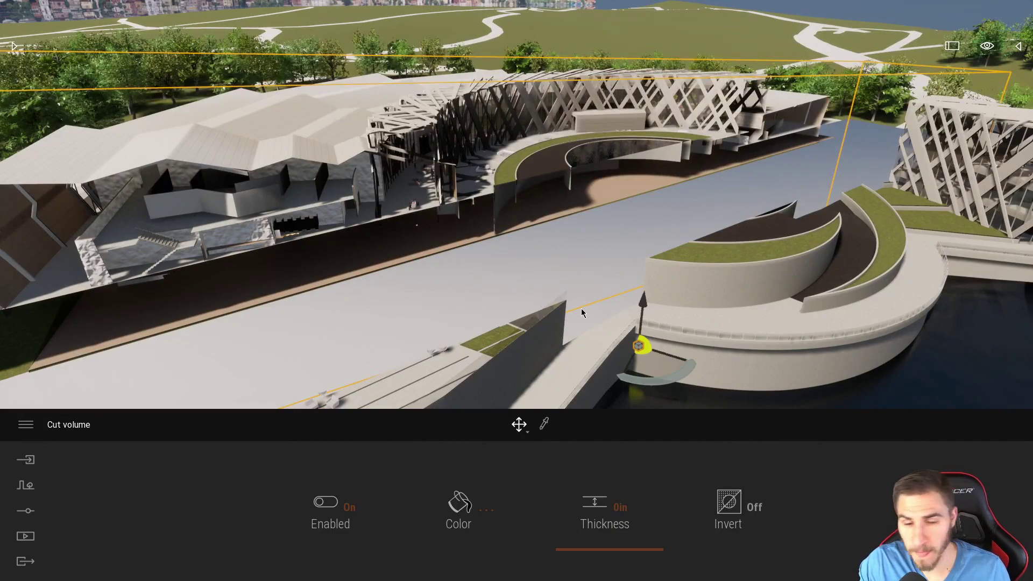
Step: Toggle the Section Cube's Enabled setting on and off to compare the cut building with the whole one
{"action": "left_click", "coordinate": [342, 511]}
{"action": "left_click", "coordinate": [335, 511]}
{"action": "left_click", "coordinate": [326, 511]}
{"action": "left_click", "coordinate": [317, 511]}
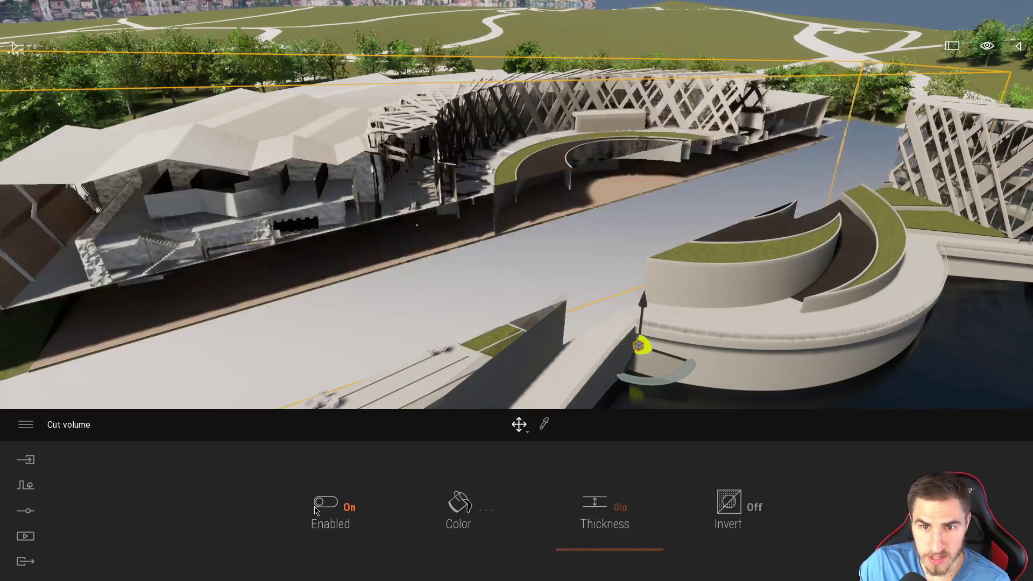
{"action": "left_click", "coordinate": [318, 508]}
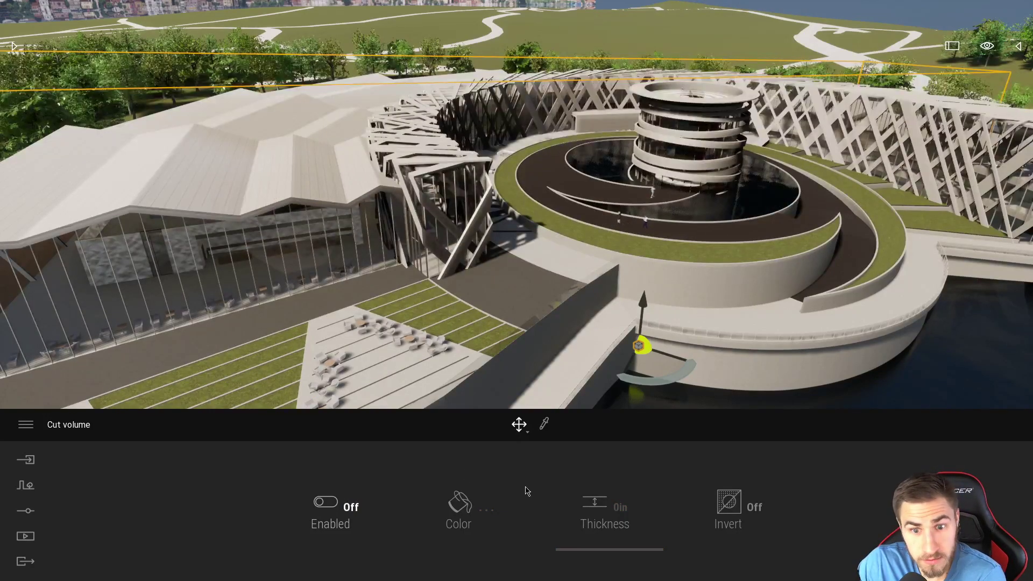
Step: Turn Invert on with the Section Cube enabled and view the isolated slice from the lattice canopy side
{"action": "left_click", "coordinate": [729, 503]}
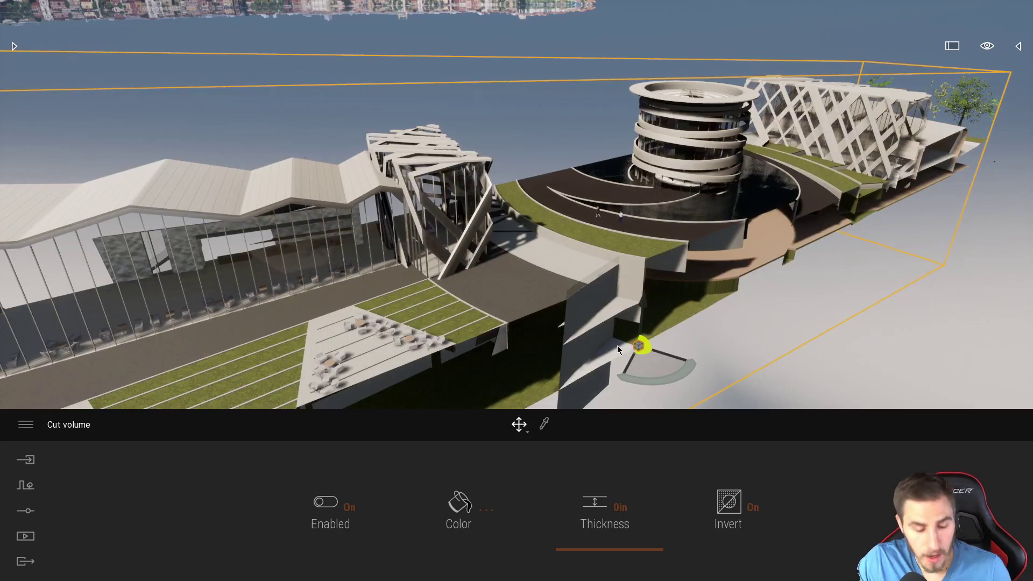
{"action": "mouse_move", "coordinate": [618, 346]}
{"action": "right_mouse_down"}
{"action": "mouse_move", "coordinate": [737, 288]}
{"action": "mouse_move", "coordinate": [691, 277]}
{"action": "mouse_move", "coordinate": [500, 308]}
{"action": "mouse_move", "coordinate": [659, 331]}
{"action": "mouse_move", "coordinate": [673, 350]}
{"action": "mouse_move", "coordinate": [614, 293]}
{"action": "mouse_move", "coordinate": [623, 335]}
{"action": "mouse_move", "coordinate": [615, 334]}
{"action": "right_mouse_up"}
{"action": "key", "text": "w"}
{"action": "key", "text": "s"}
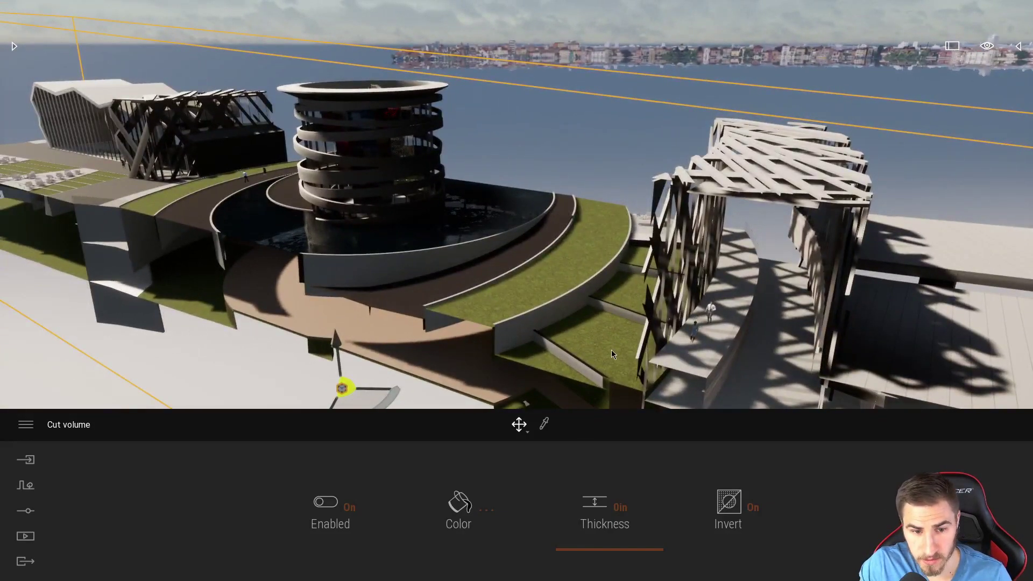